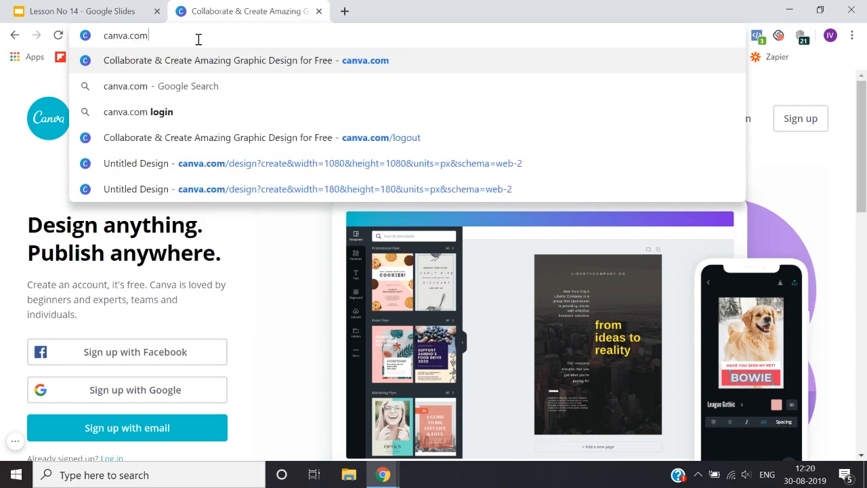
Step: Load canva.com and look over its home page, from the sign-up options down to the footer links
{"action": "key", "text": "Return"}
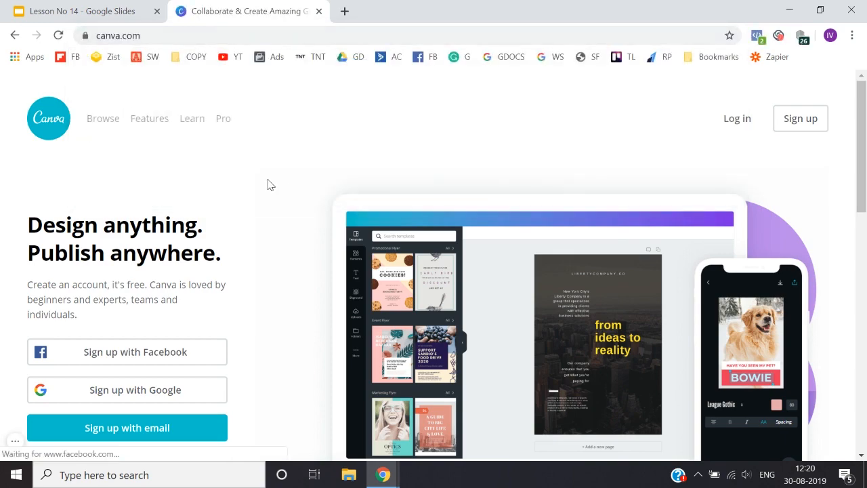
{"action": "scroll", "coordinate": [268, 184], "scroll_direction": "down", "scroll_amount": 3}
{"action": "scroll", "coordinate": [268, 184], "scroll_direction": "down", "scroll_amount": 8}
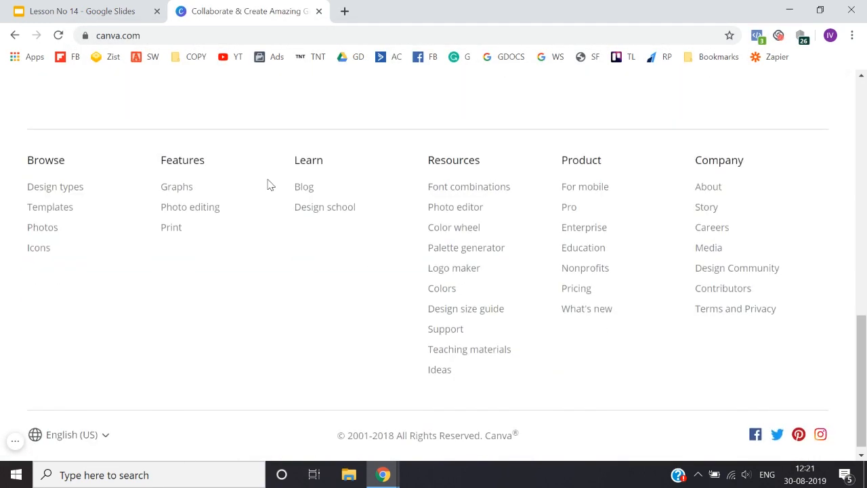
{"action": "scroll", "coordinate": [268, 185], "scroll_direction": "up", "scroll_amount": 11}
{"action": "scroll", "coordinate": [269, 184], "scroll_direction": "down", "scroll_amount": 8}
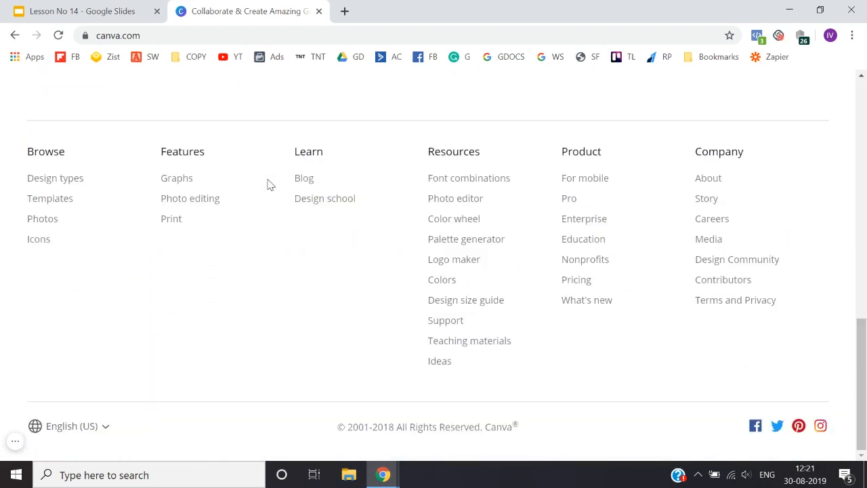
{"action": "scroll", "coordinate": [268, 184], "scroll_direction": "up", "scroll_amount": 8}
{"action": "scroll", "coordinate": [269, 184], "scroll_direction": "down", "scroll_amount": 8}
{"action": "scroll", "coordinate": [268, 184], "scroll_direction": "up", "scroll_amount": 8}
{"action": "scroll", "coordinate": [2, 267], "scroll_direction": "down", "scroll_amount": 8}
{"action": "scroll", "coordinate": [2, 266], "scroll_direction": "up", "scroll_amount": 8}
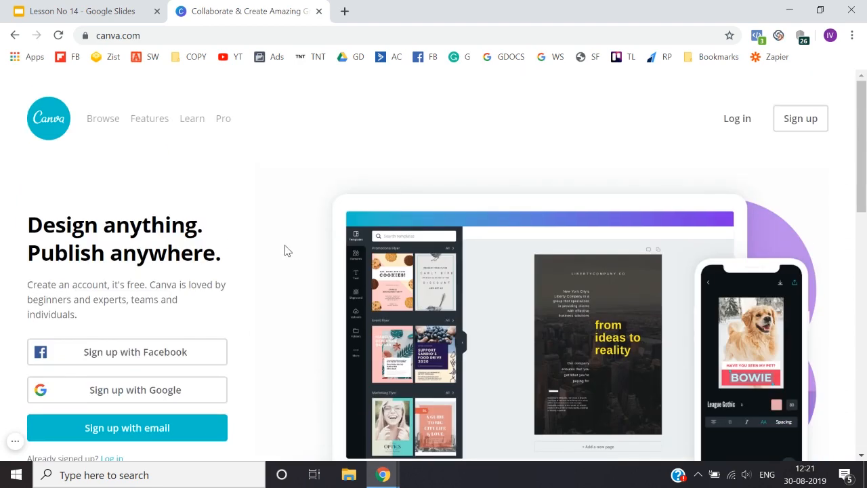
{"action": "scroll", "coordinate": [284, 250], "scroll_direction": "down", "scroll_amount": 3}
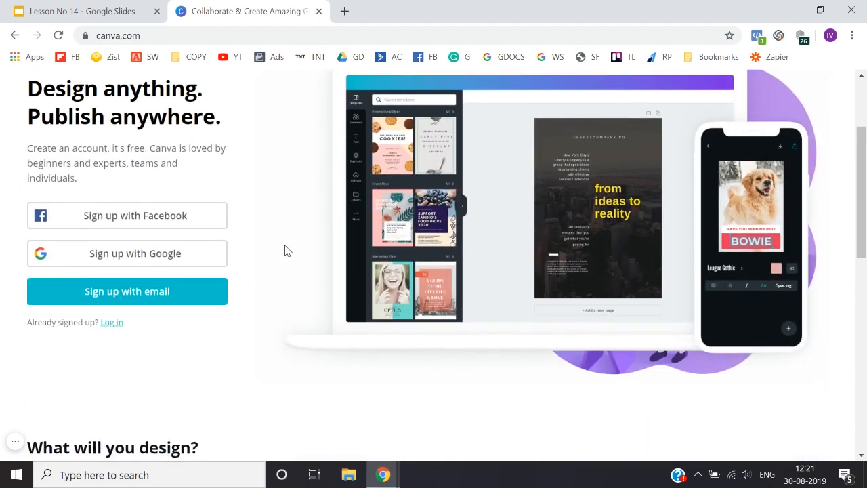
{"action": "scroll", "coordinate": [285, 251], "scroll_direction": "up", "scroll_amount": 3}
{"action": "scroll", "coordinate": [284, 251], "scroll_direction": "down", "scroll_amount": 3}
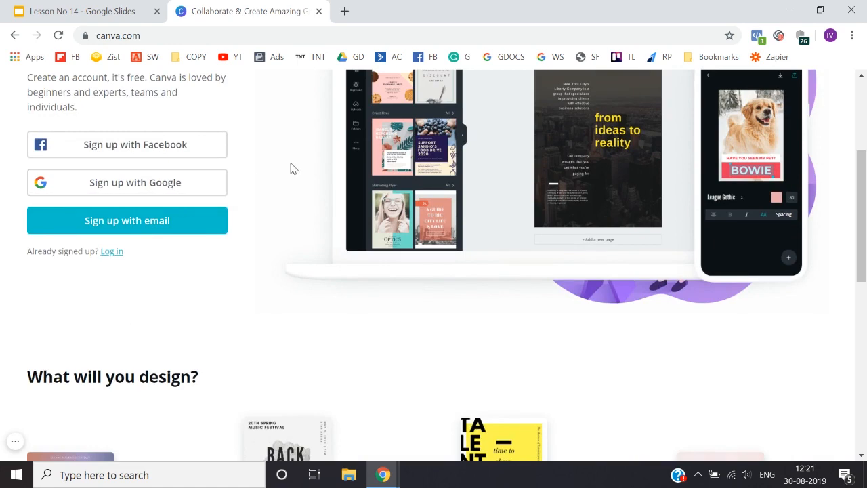
{"action": "scroll", "coordinate": [306, 162], "scroll_direction": "up", "scroll_amount": 3}
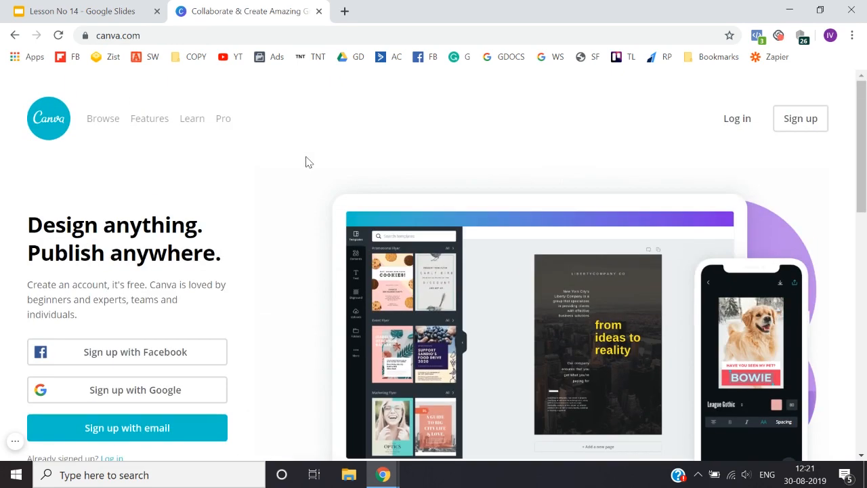
Step: Sign up for Canva with Google, choosing the account to use and entering its password
{"action": "scroll", "coordinate": [306, 162], "scroll_direction": "down", "scroll_amount": 3}
{"action": "left_click", "coordinate": [147, 200]}
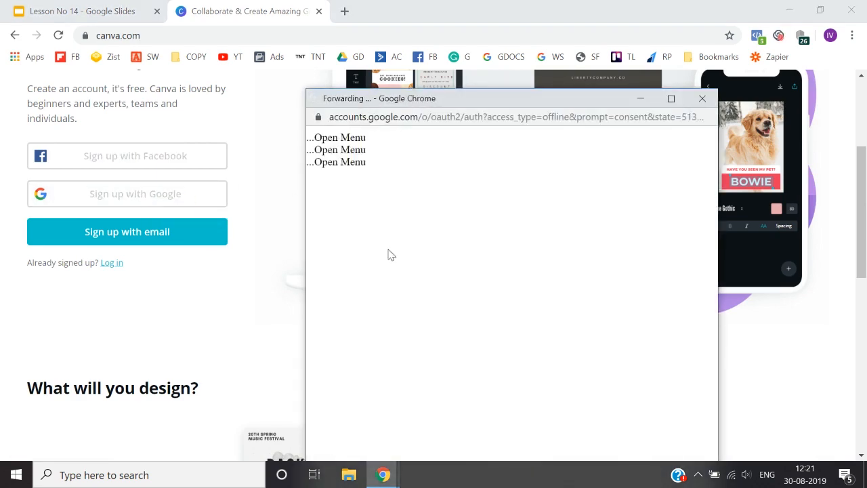
{"action": "scroll", "coordinate": [410, 303], "scroll_direction": "down", "scroll_amount": 3}
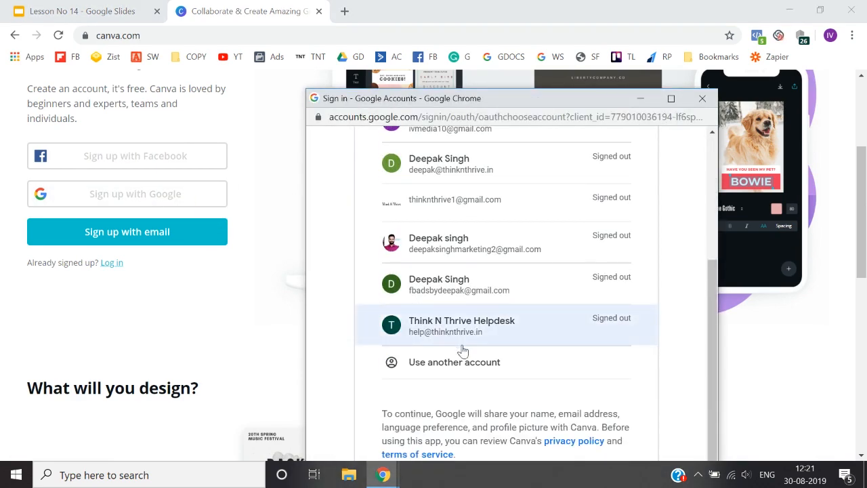
{"action": "left_click", "coordinate": [480, 292]}
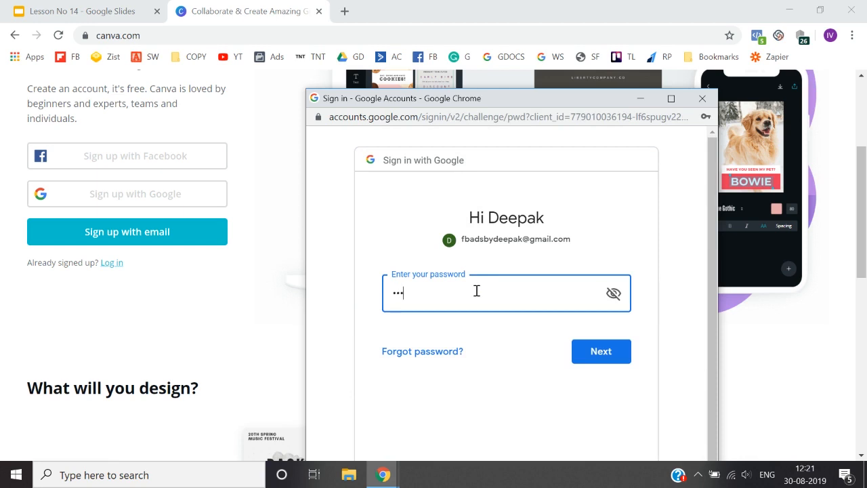
{"action": "key", "text": "Return"}
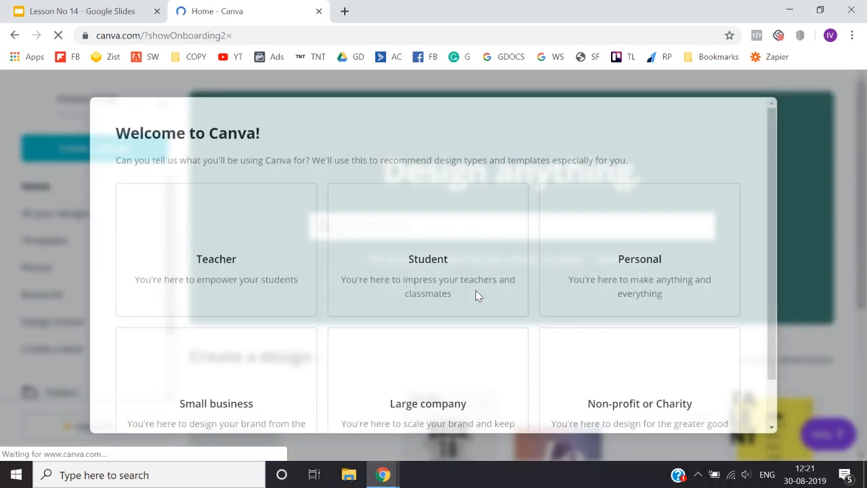
Step: Review the usage categories in the welcome dialog and choose Personal
{"action": "scroll", "coordinate": [271, 255], "scroll_direction": "down", "scroll_amount": 1}
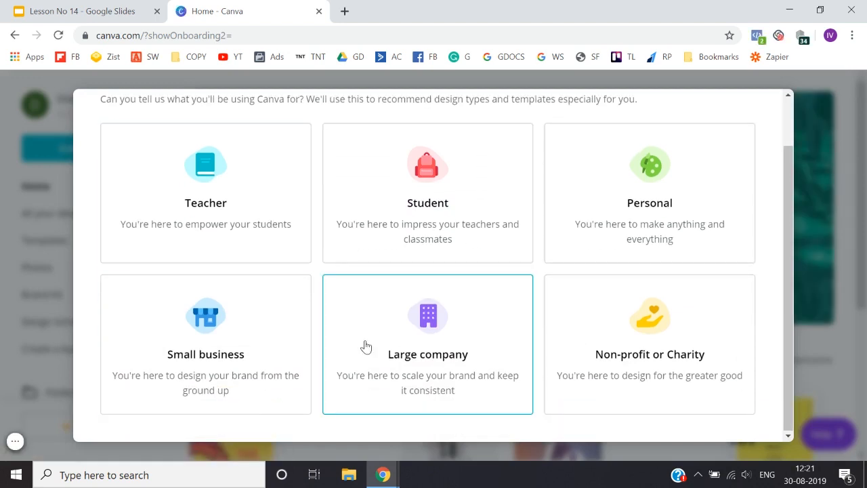
{"action": "scroll", "coordinate": [257, 242], "scroll_direction": "up", "scroll_amount": 1}
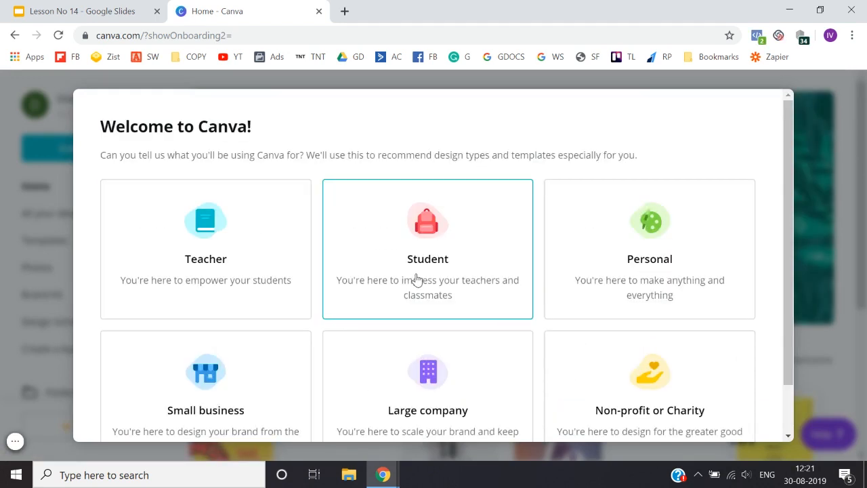
{"action": "scroll", "coordinate": [416, 277], "scroll_direction": "down", "scroll_amount": 1}
{"action": "left_click", "coordinate": [643, 229]}
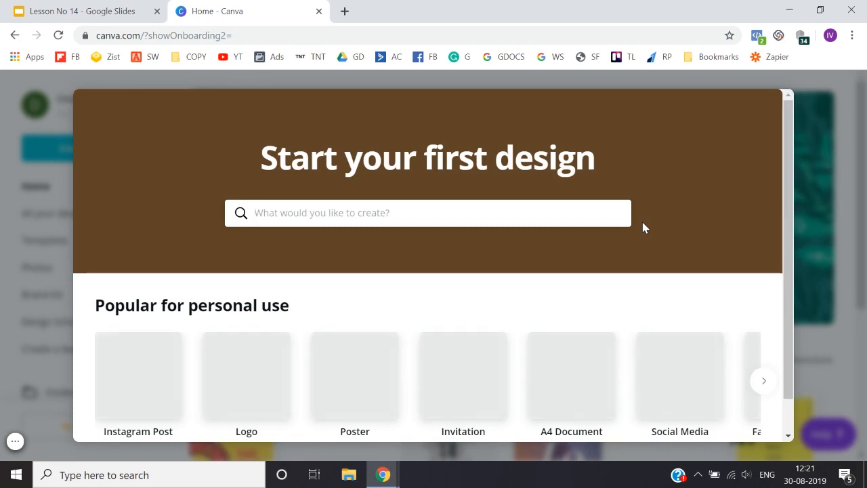
Step: Look through the design types popular for personal use and start a Social Media design
{"action": "scroll", "coordinate": [643, 222], "scroll_direction": "down", "scroll_amount": 1}
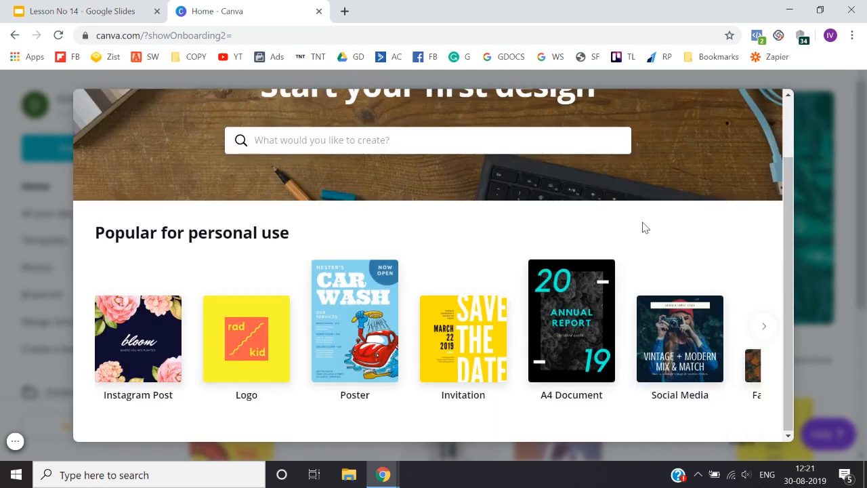
{"action": "scroll", "coordinate": [552, 222], "scroll_direction": "up", "scroll_amount": 1}
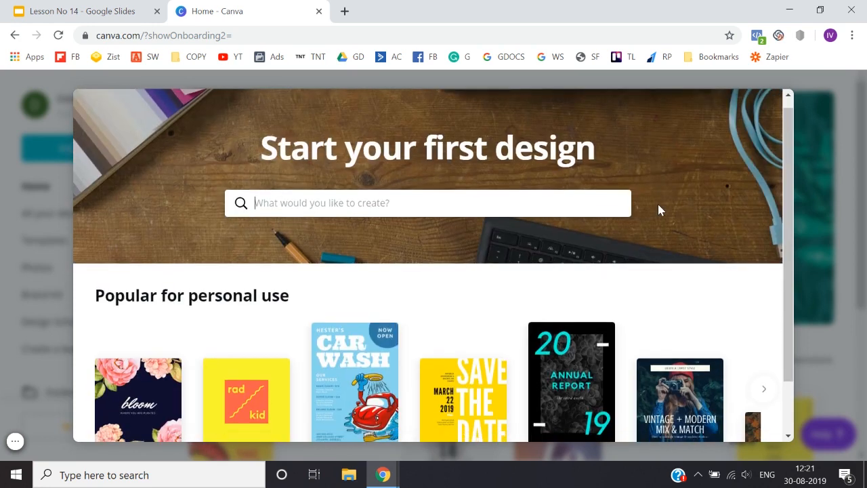
{"action": "scroll", "coordinate": [658, 206], "scroll_direction": "down", "scroll_amount": 1}
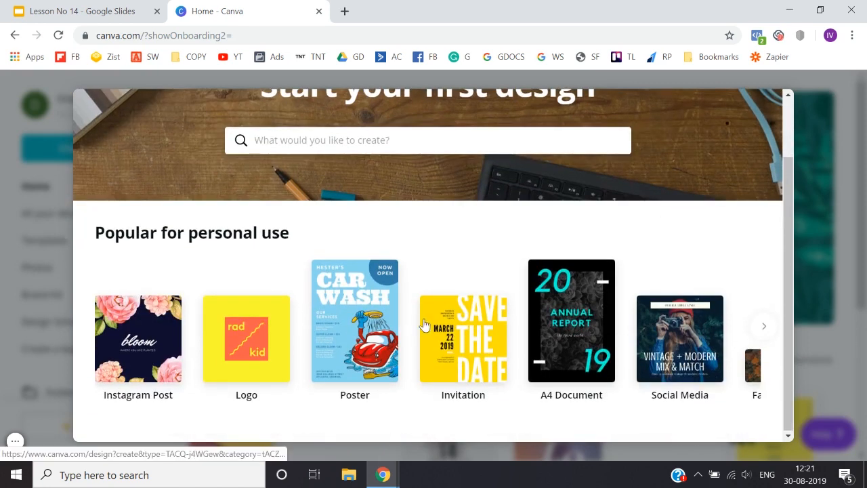
{"action": "scroll", "coordinate": [406, 327], "scroll_direction": "right", "scroll_amount": 3}
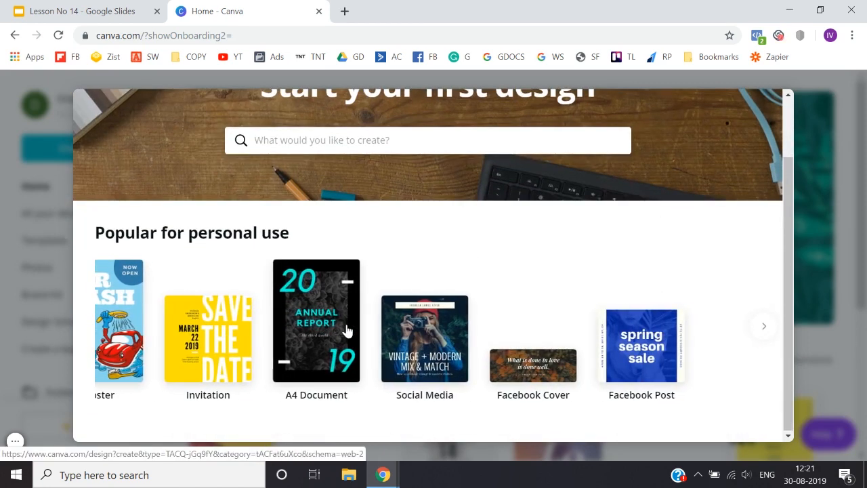
{"action": "scroll", "coordinate": [347, 330], "scroll_direction": "up", "scroll_amount": 1}
{"action": "scroll", "coordinate": [672, 176], "scroll_direction": "down", "scroll_amount": 1}
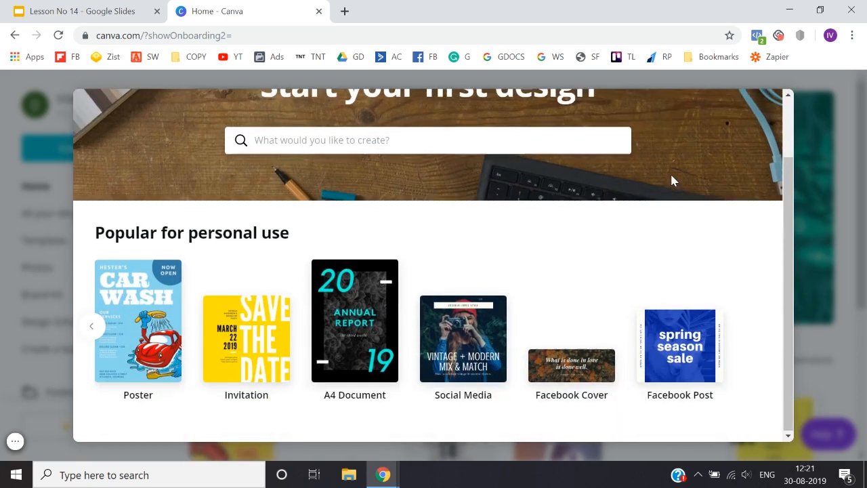
{"action": "left_click", "coordinate": [462, 353]}
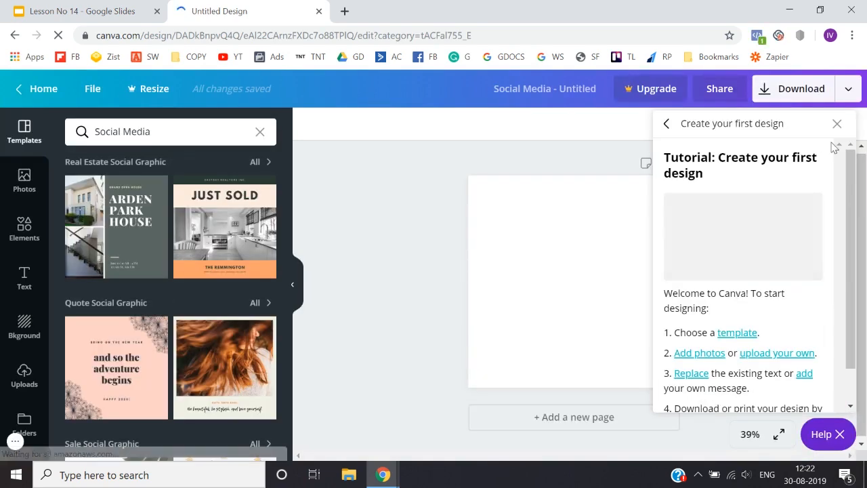
Step: Dismiss the first-design tutorial and return to the Canva home page to view its design types
{"action": "left_click", "coordinate": [839, 129]}
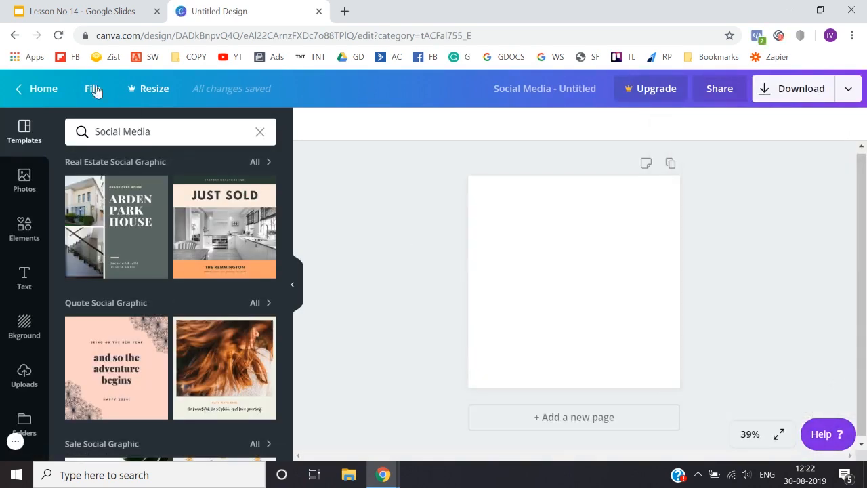
{"action": "left_click", "coordinate": [43, 95]}
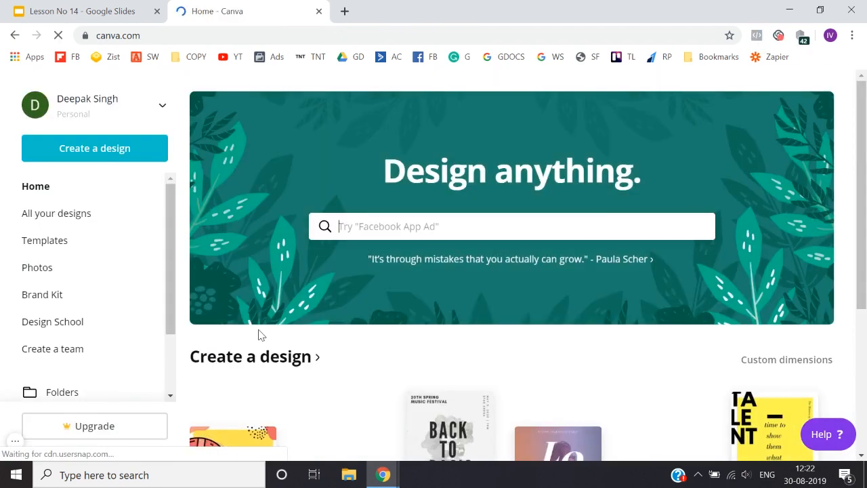
{"action": "scroll", "coordinate": [260, 332], "scroll_direction": "down", "scroll_amount": 4}
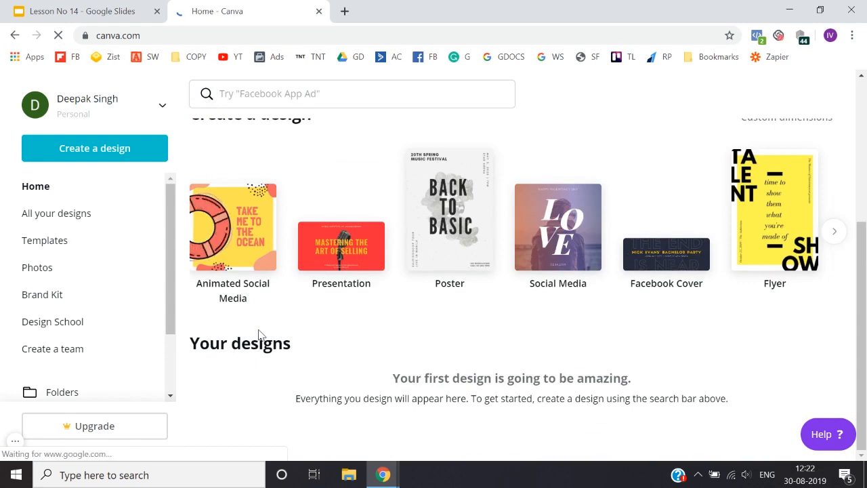
{"action": "scroll", "coordinate": [260, 333], "scroll_direction": "up", "scroll_amount": 4}
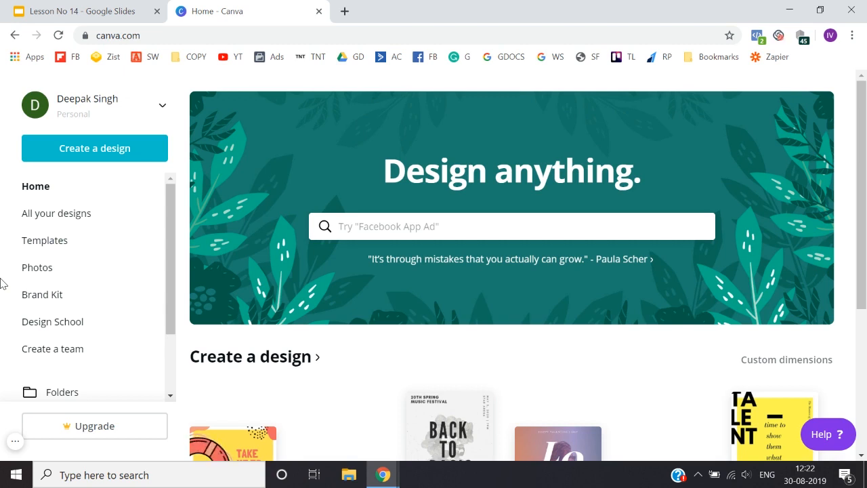
Step: Create a new design with custom dimensions of 1200 × 628 px
{"action": "left_click", "coordinate": [114, 149]}
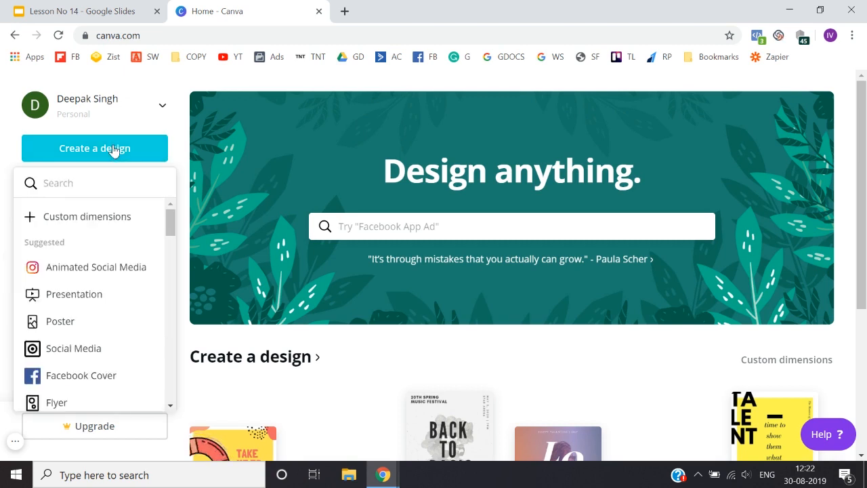
{"action": "scroll", "coordinate": [107, 323], "scroll_direction": "down", "scroll_amount": 3}
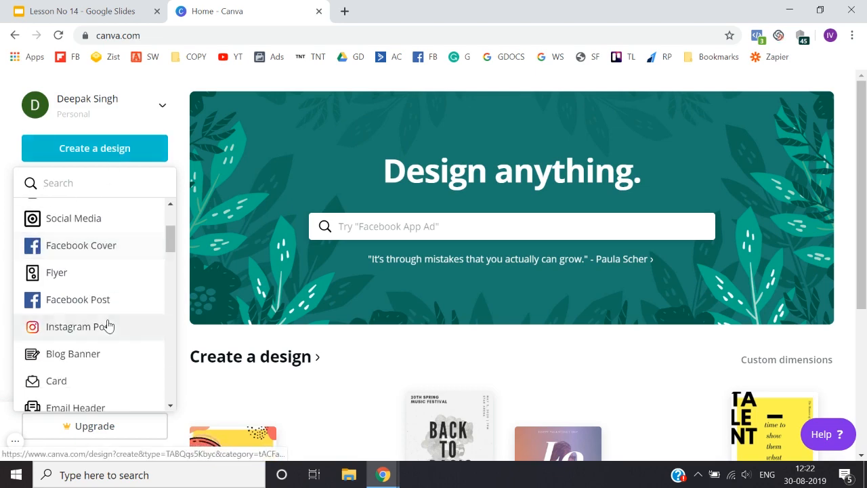
{"action": "scroll", "coordinate": [107, 324], "scroll_direction": "down", "scroll_amount": 8}
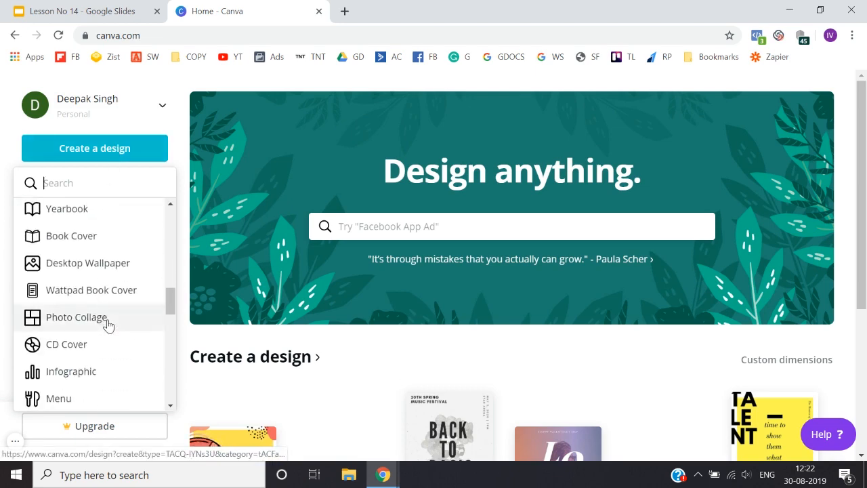
{"action": "scroll", "coordinate": [107, 323], "scroll_direction": "down", "scroll_amount": 2}
{"action": "scroll", "coordinate": [107, 324], "scroll_direction": "up", "scroll_amount": 12}
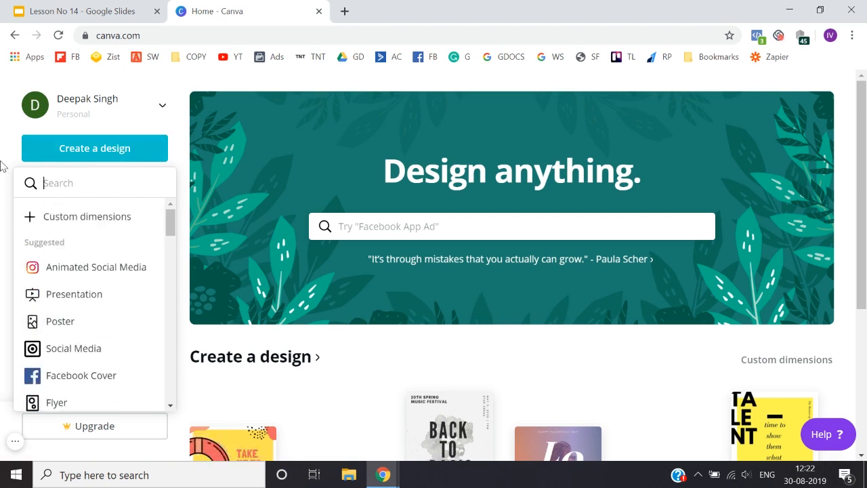
{"action": "left_click", "coordinate": [74, 153]}
{"action": "left_click", "coordinate": [74, 153]}
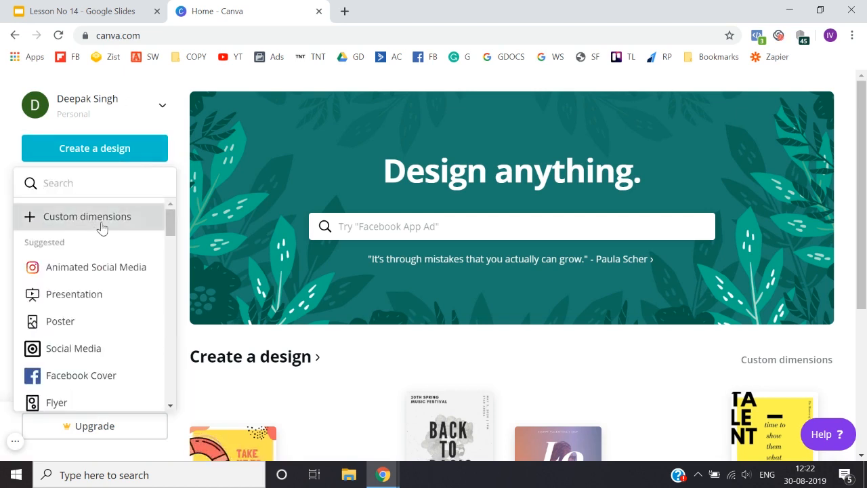
{"action": "left_click", "coordinate": [101, 224]}
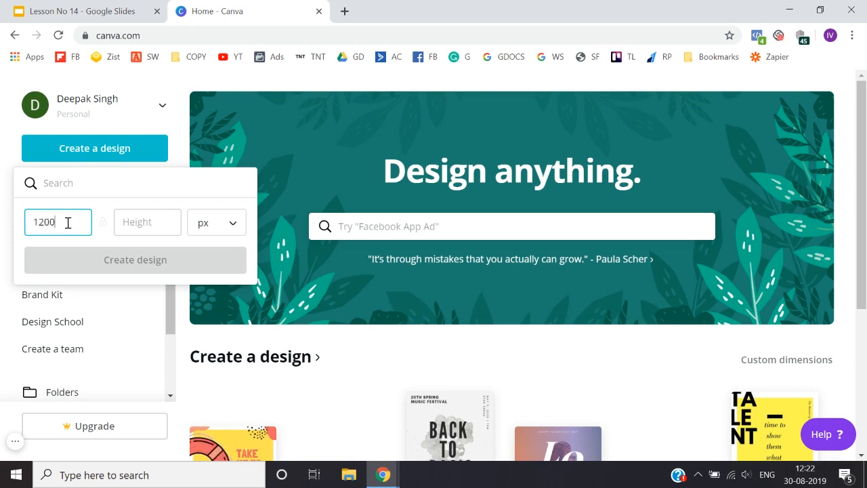
{"action": "key", "text": "Tab"}
{"action": "type", "text": "628"}
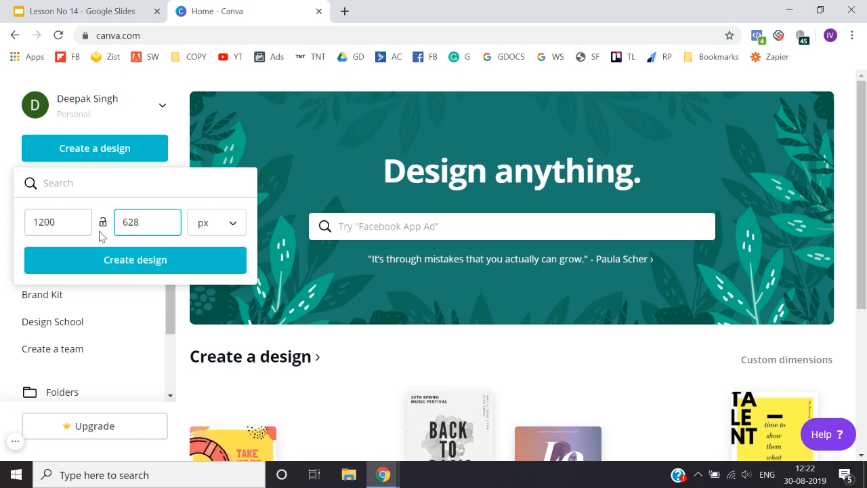
{"action": "left_click", "coordinate": [127, 264]}
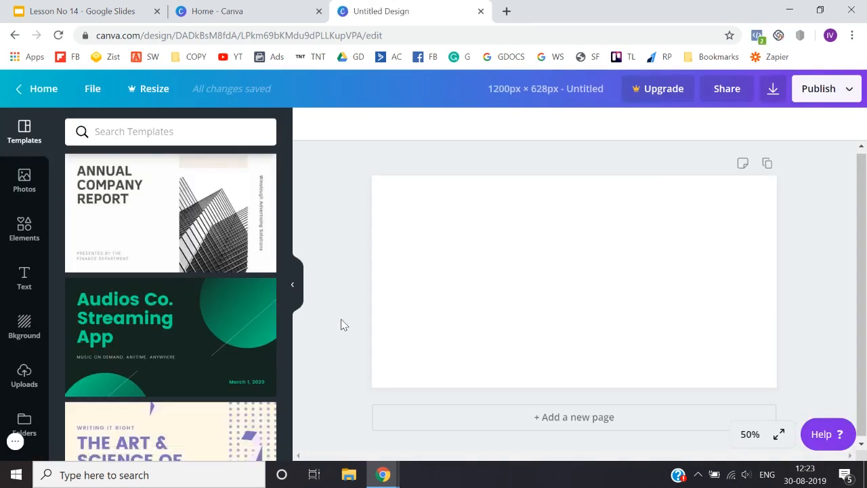
Step: Look through the suggested templates for the blank 1200 × 628 px design
{"action": "scroll", "coordinate": [186, 360], "scroll_direction": "down", "scroll_amount": 8}
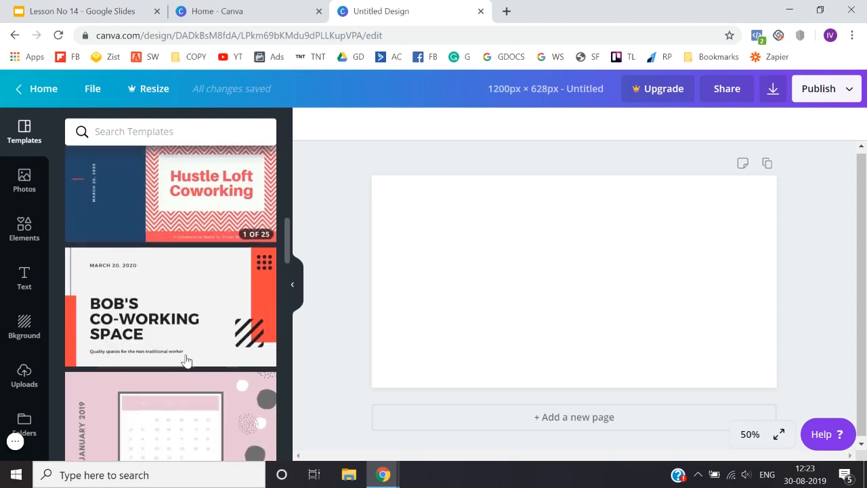
{"action": "scroll", "coordinate": [185, 360], "scroll_direction": "down", "scroll_amount": 8}
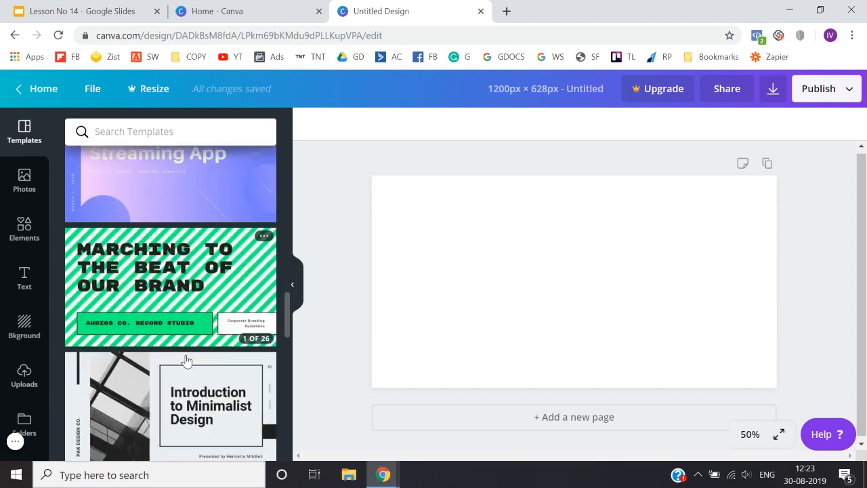
{"action": "scroll", "coordinate": [186, 359], "scroll_direction": "down", "scroll_amount": 8}
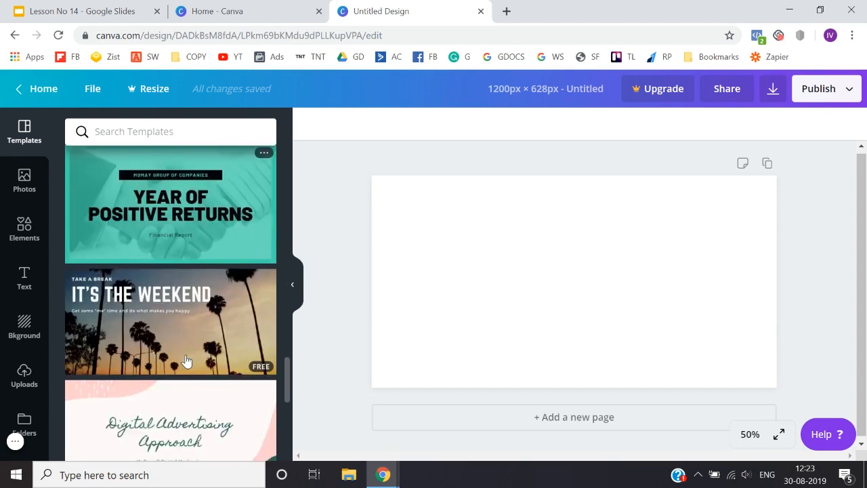
{"action": "scroll", "coordinate": [186, 360], "scroll_direction": "down", "scroll_amount": 8}
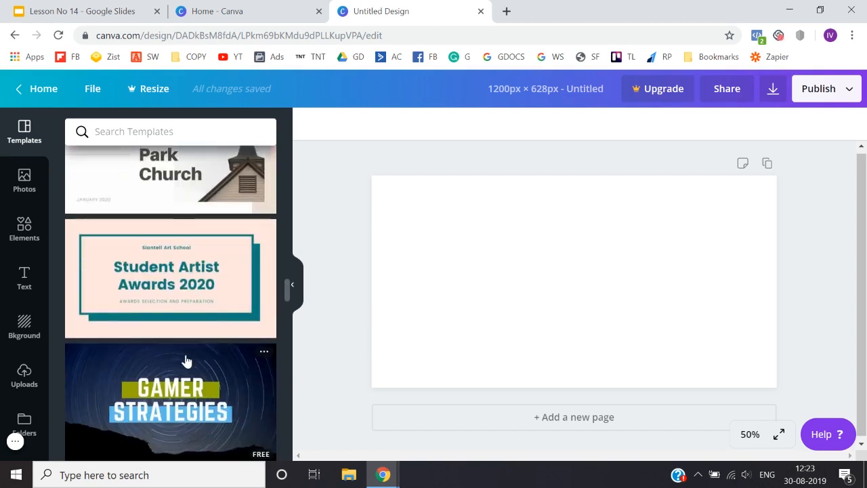
{"action": "scroll", "coordinate": [187, 359], "scroll_direction": "down", "scroll_amount": 3}
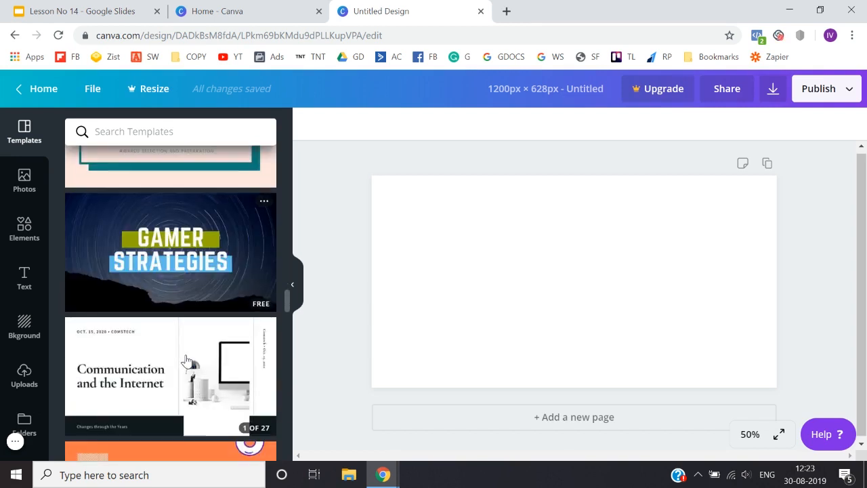
{"action": "scroll", "coordinate": [187, 359], "scroll_direction": "down", "scroll_amount": 6}
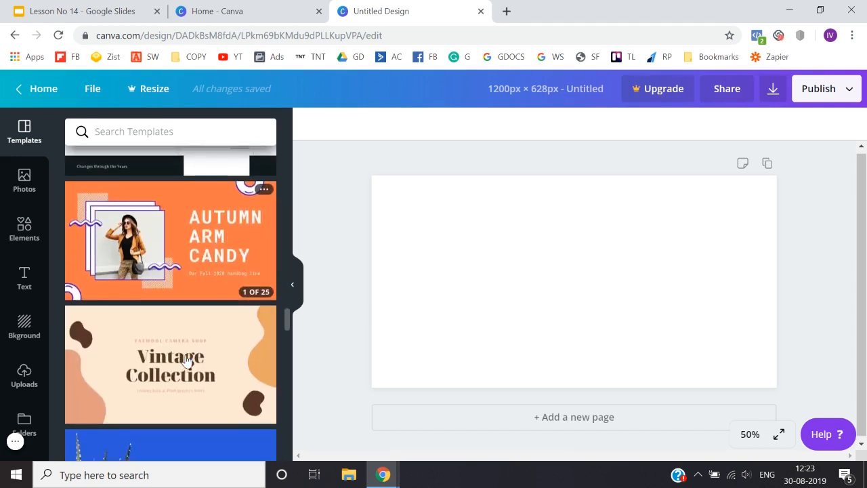
{"action": "scroll", "coordinate": [186, 359], "scroll_direction": "down", "scroll_amount": 3}
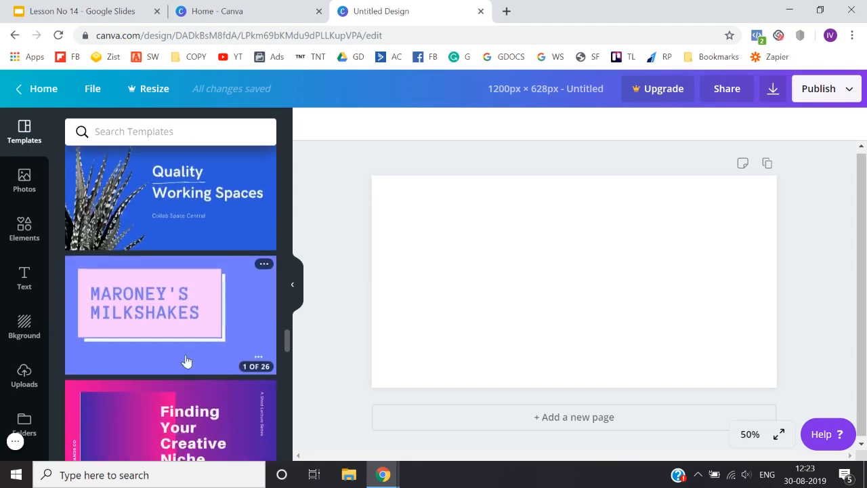
{"action": "scroll", "coordinate": [186, 360], "scroll_direction": "down", "scroll_amount": 5}
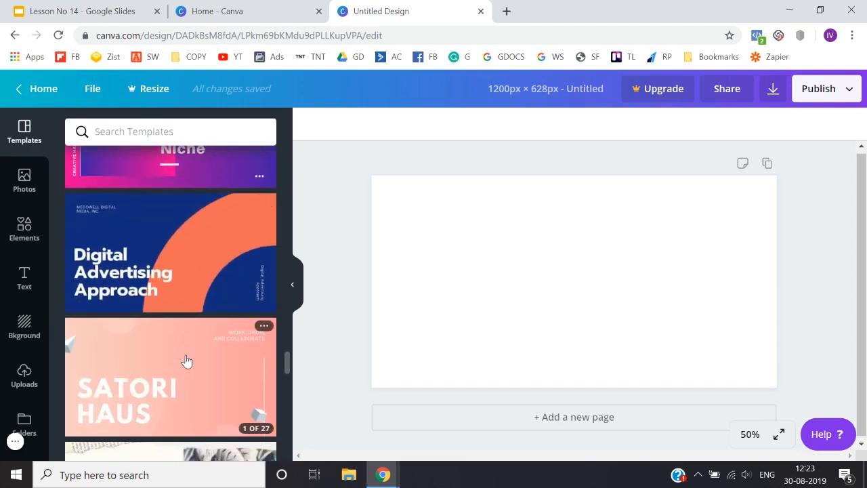
{"action": "scroll", "coordinate": [186, 359], "scroll_direction": "up", "scroll_amount": 15}
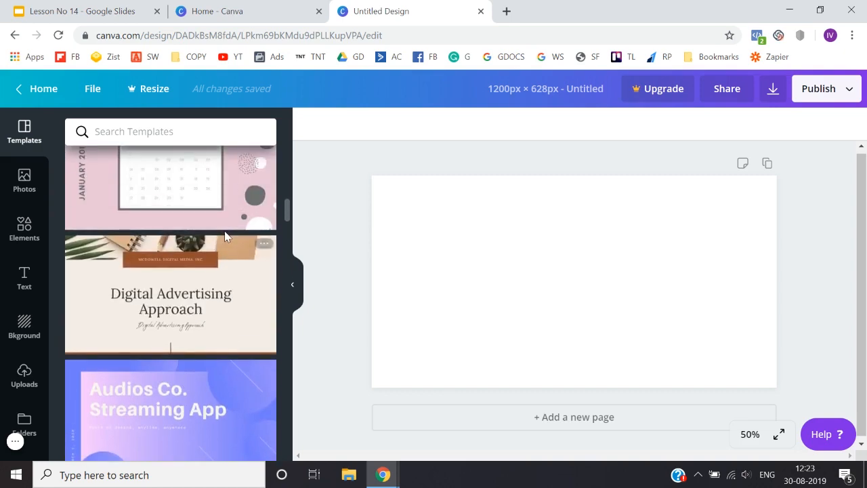
{"action": "scroll", "coordinate": [226, 236], "scroll_direction": "up", "scroll_amount": 2}
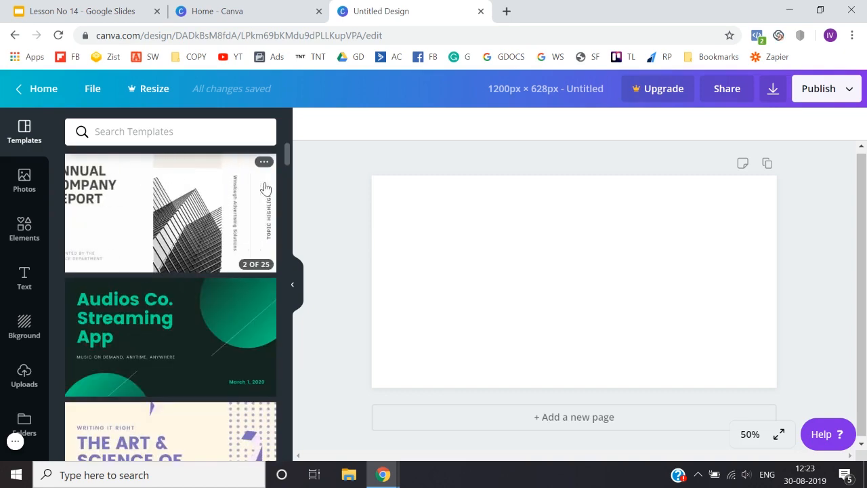
{"action": "scroll", "coordinate": [230, 271], "scroll_direction": "down", "scroll_amount": 1}
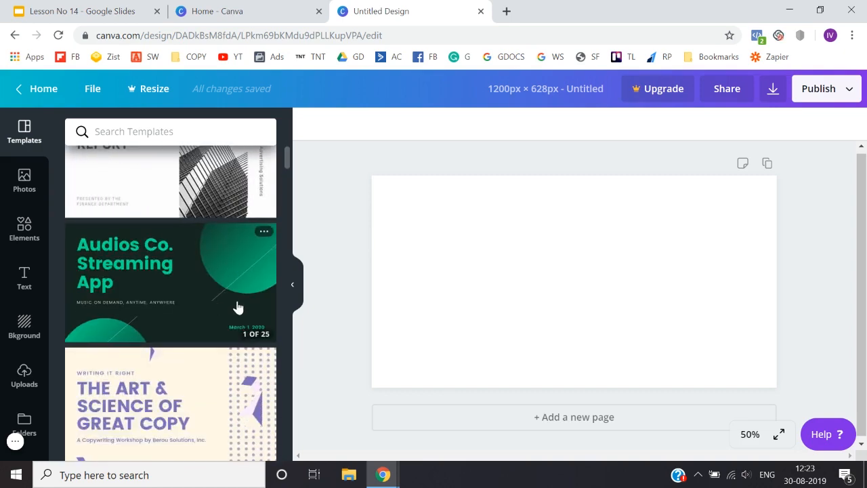
{"action": "scroll", "coordinate": [245, 348], "scroll_direction": "down", "scroll_amount": 4}
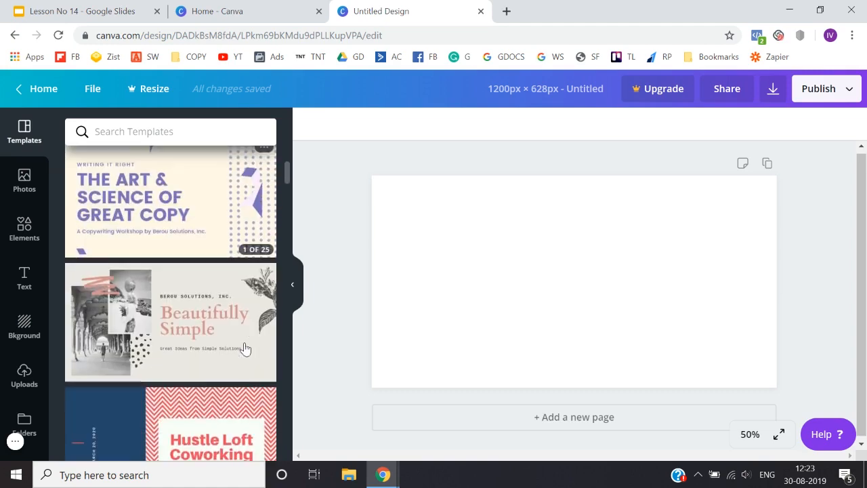
{"action": "scroll", "coordinate": [245, 348], "scroll_direction": "down", "scroll_amount": 3}
{"action": "scroll", "coordinate": [245, 348], "scroll_direction": "down", "scroll_amount": 15}
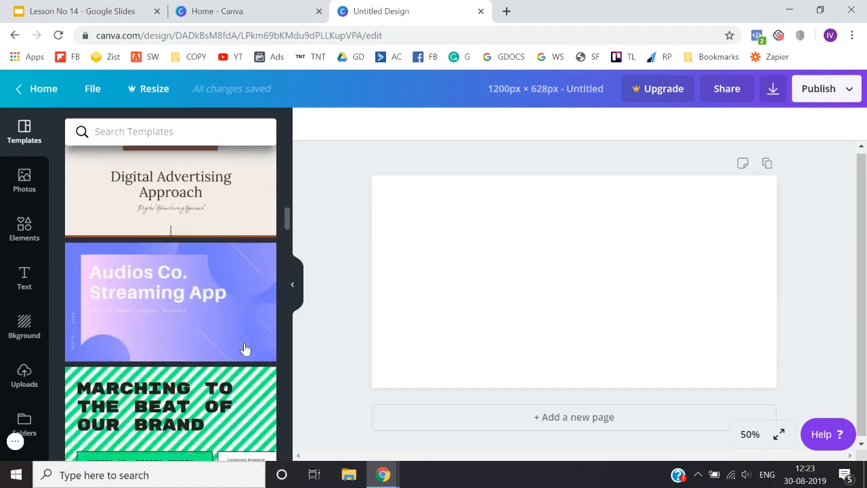
{"action": "scroll", "coordinate": [245, 348], "scroll_direction": "down", "scroll_amount": 12}
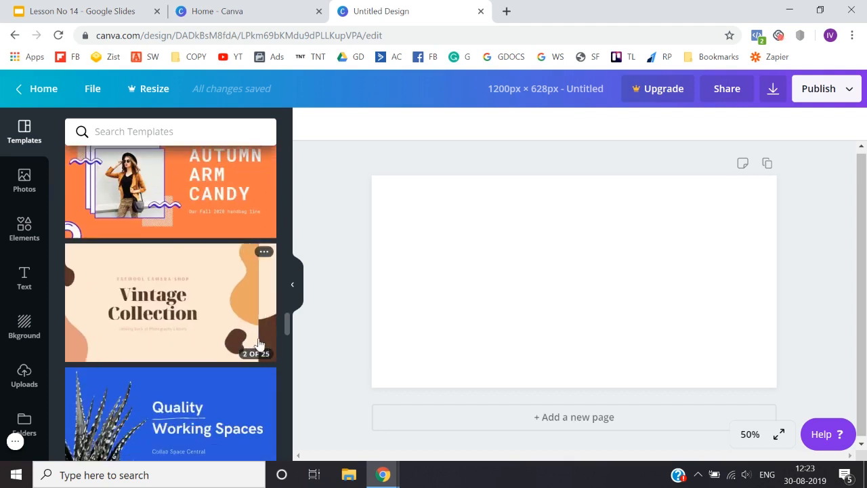
{"action": "scroll", "coordinate": [259, 343], "scroll_direction": "down", "scroll_amount": 1}
{"action": "scroll", "coordinate": [269, 271], "scroll_direction": "down", "scroll_amount": 1}
{"action": "scroll", "coordinate": [268, 271], "scroll_direction": "down", "scroll_amount": 3}
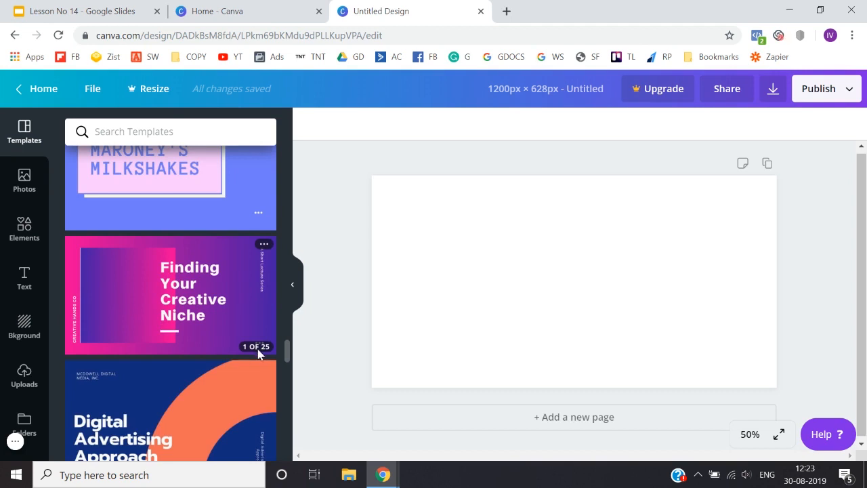
Step: Examine the page layouts in the "Finding Your Creative Niche" template set, close it and continue looking through the suggested templates
{"action": "left_click", "coordinate": [159, 301]}
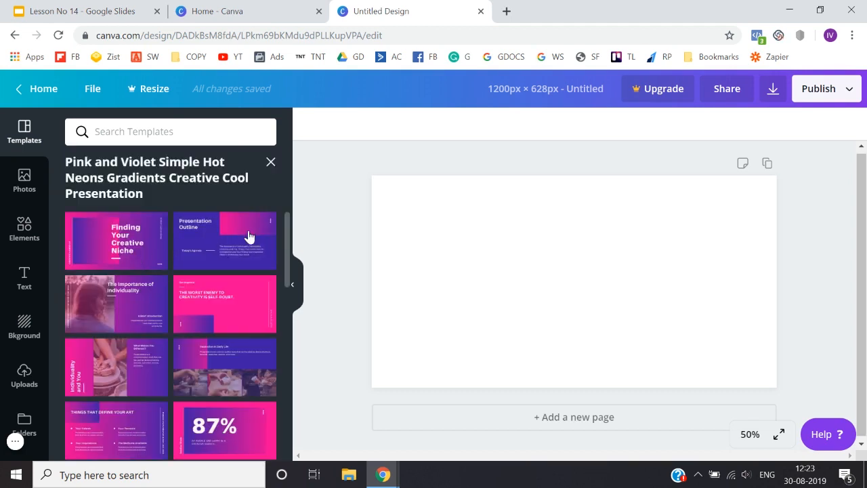
{"action": "left_click", "coordinate": [271, 163]}
{"action": "scroll", "coordinate": [207, 316], "scroll_direction": "down", "scroll_amount": 10}
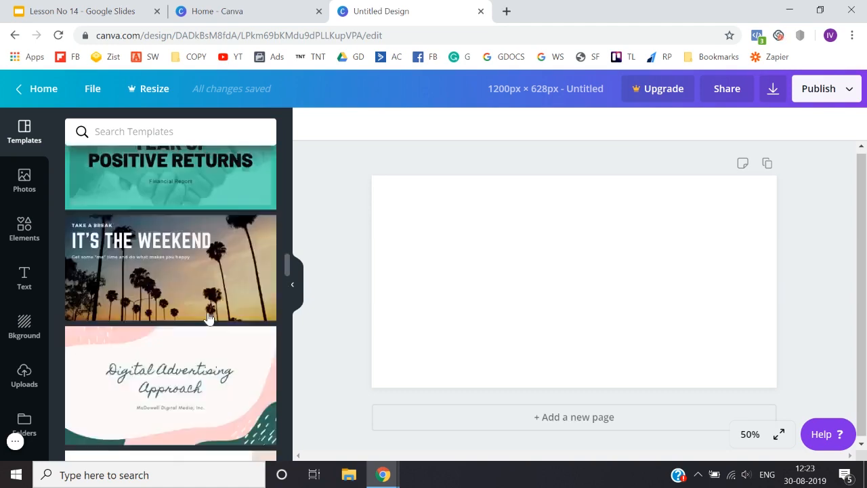
{"action": "scroll", "coordinate": [222, 250], "scroll_direction": "up", "scroll_amount": 15}
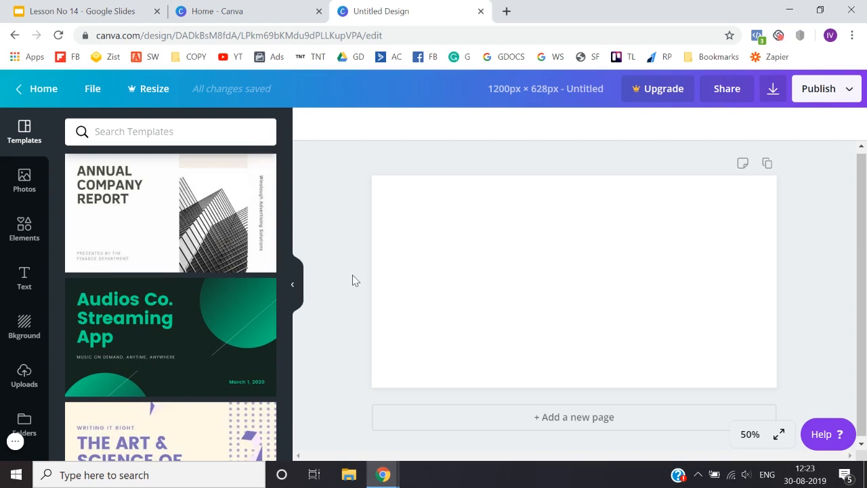
{"action": "scroll", "coordinate": [237, 350], "scroll_direction": "down", "scroll_amount": 10}
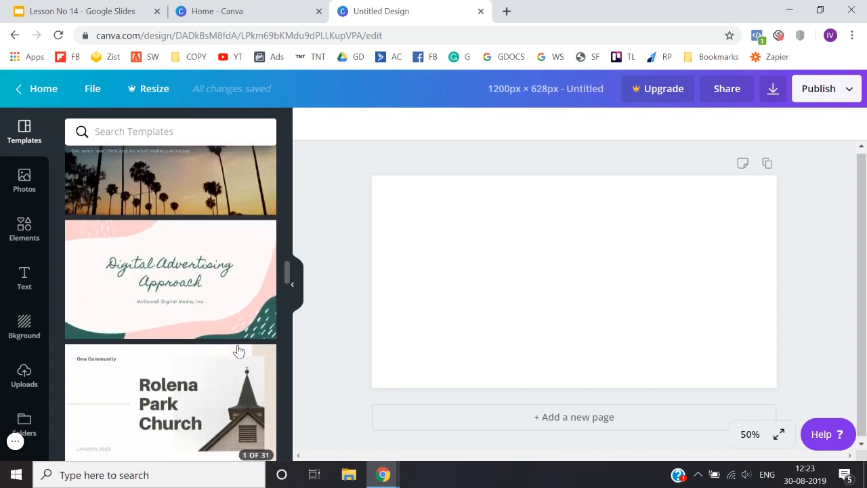
{"action": "scroll", "coordinate": [188, 248], "scroll_direction": "down", "scroll_amount": 5}
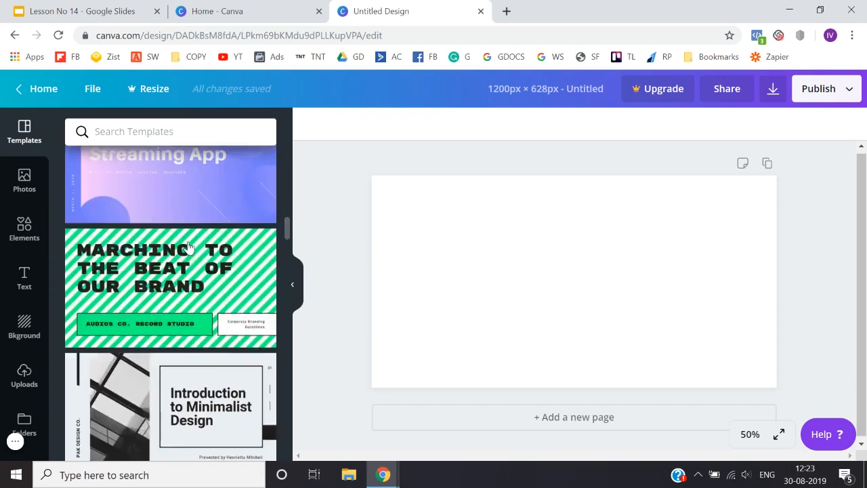
{"action": "scroll", "coordinate": [188, 249], "scroll_direction": "up", "scroll_amount": 3}
Step: Search the templates for "facebook" and choose the suggested term Facebook Ad
{"action": "left_click", "coordinate": [157, 133]}
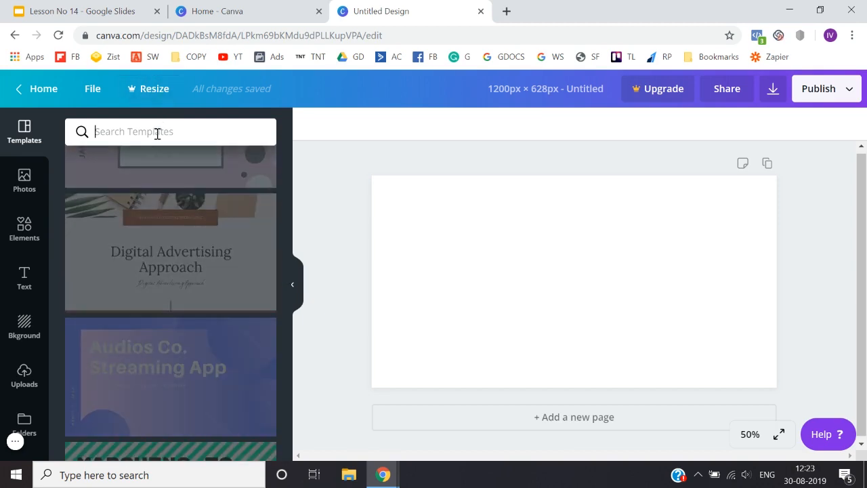
{"action": "type", "text": "face"}
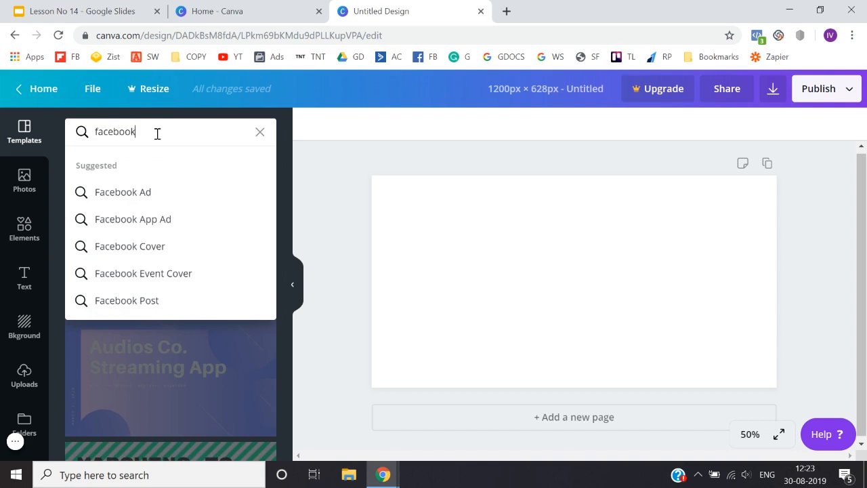
{"action": "type", "text": "book"}
{"action": "left_click", "coordinate": [149, 194]}
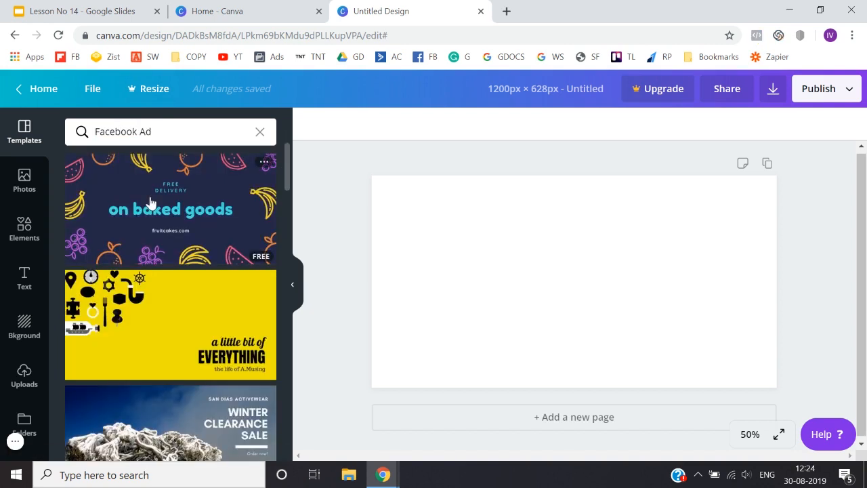
Step: Look through the Facebook Ad templates and apply the free pink "It's the Saturday Sale!" template to the blank page
{"action": "scroll", "coordinate": [155, 343], "scroll_direction": "down", "scroll_amount": 2}
{"action": "scroll", "coordinate": [156, 342], "scroll_direction": "up", "scroll_amount": 2}
{"action": "scroll", "coordinate": [265, 271], "scroll_direction": "down", "scroll_amount": 1}
{"action": "scroll", "coordinate": [261, 319], "scroll_direction": "down", "scroll_amount": 2}
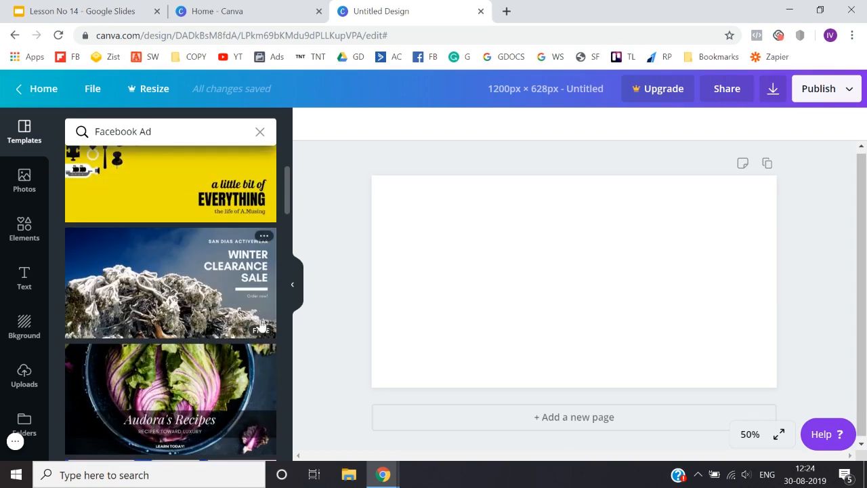
{"action": "scroll", "coordinate": [196, 289], "scroll_direction": "up", "scroll_amount": 2}
{"action": "scroll", "coordinate": [190, 271], "scroll_direction": "down", "scroll_amount": 3}
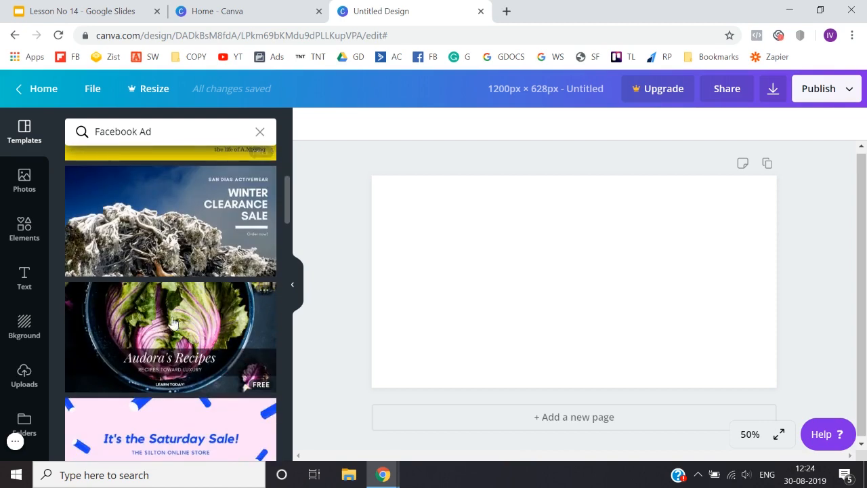
{"action": "scroll", "coordinate": [179, 222], "scroll_direction": "down", "scroll_amount": 2}
{"action": "scroll", "coordinate": [180, 222], "scroll_direction": "up", "scroll_amount": 1}
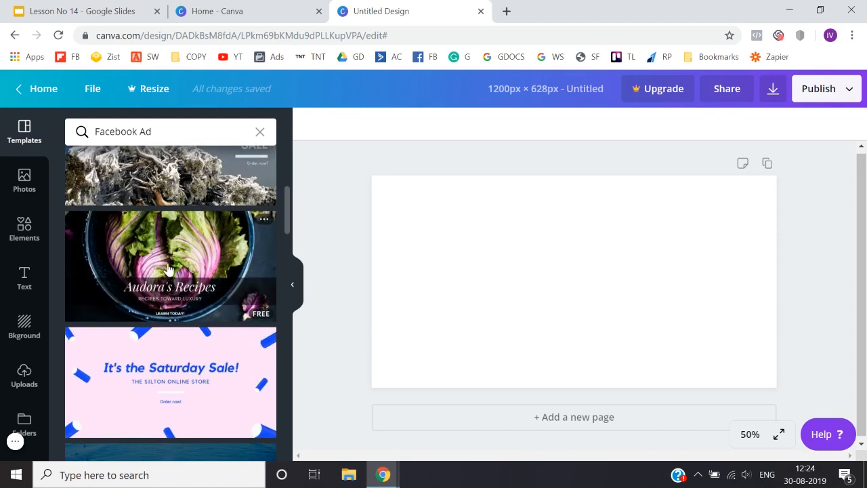
{"action": "scroll", "coordinate": [168, 402], "scroll_direction": "down", "scroll_amount": 3}
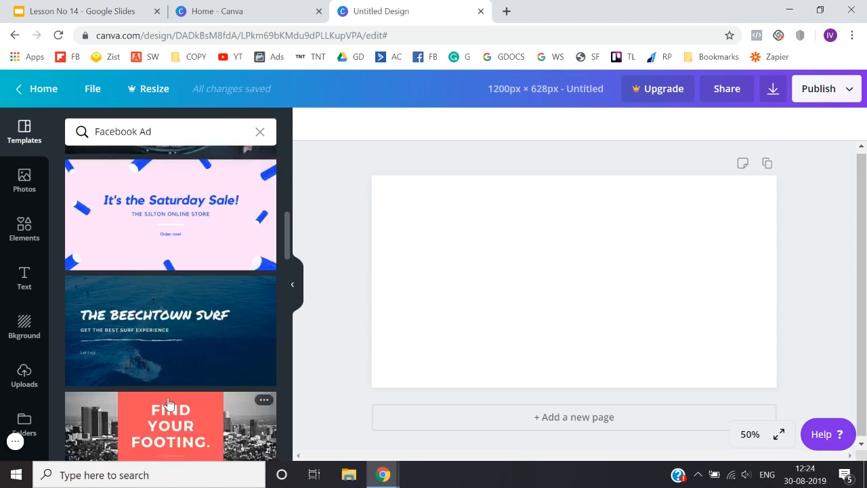
{"action": "left_click", "coordinate": [168, 229]}
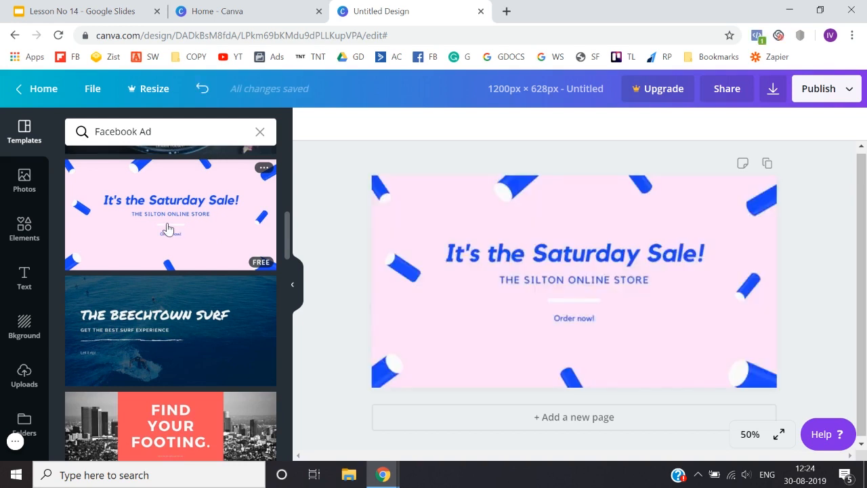
{"action": "left_click", "coordinate": [324, 368]}
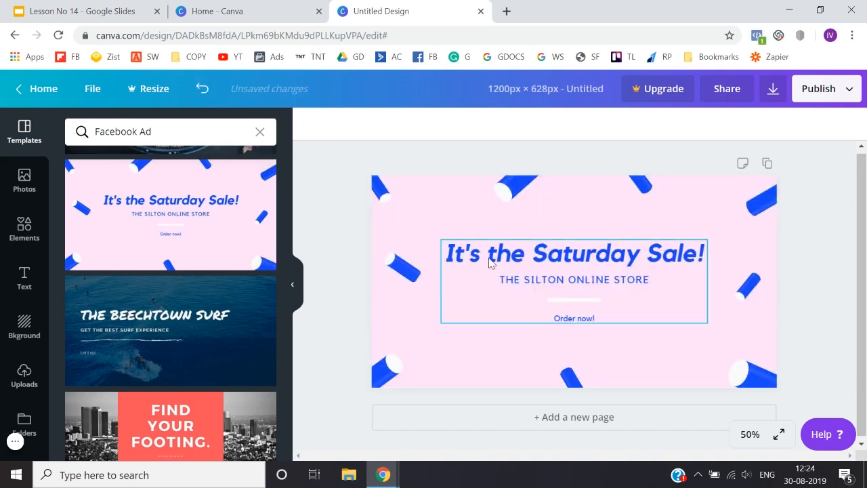
Step: Replace the headline "It's the Saturday Sale!" on the page with "Get Shredded in 60 Days"
{"action": "left_click", "coordinate": [541, 256]}
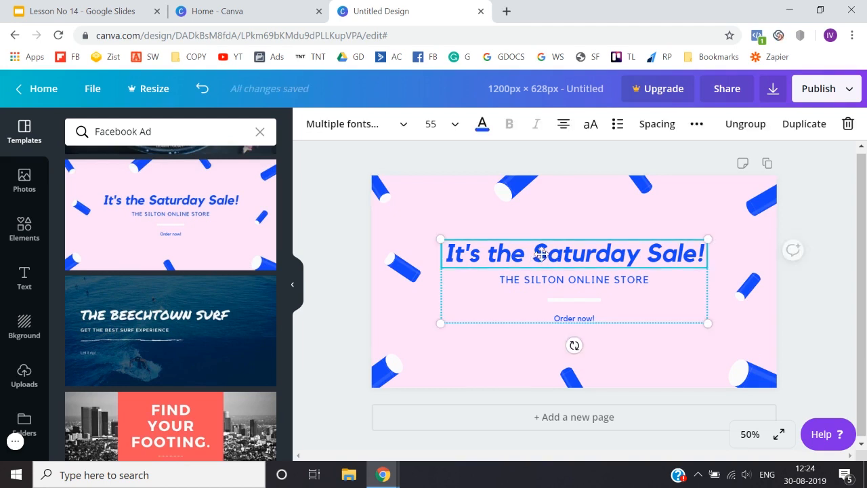
{"action": "double_click", "coordinate": [500, 253]}
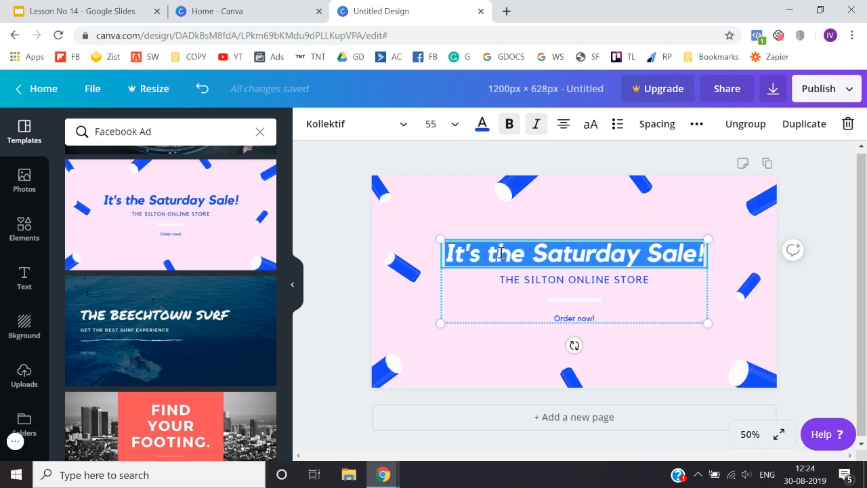
{"action": "type", "text": "Get SHre"}
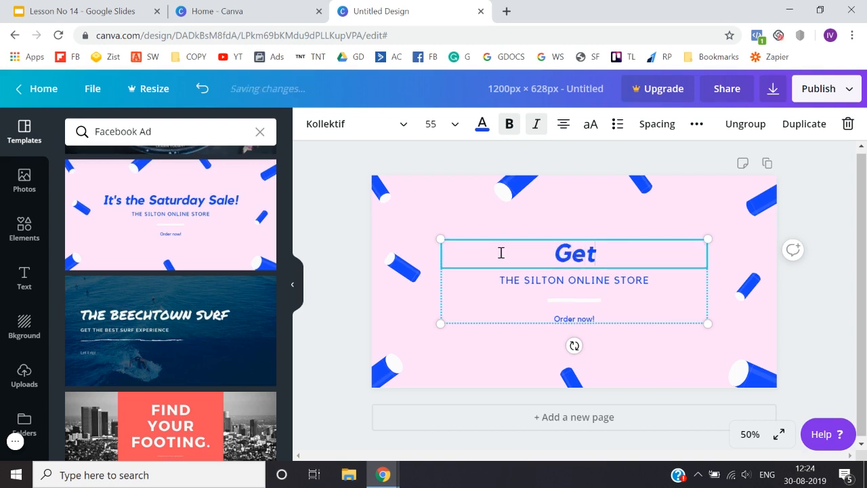
{"action": "key", "text": "BackSpace"}
{"action": "key", "text": "BackSpace"}
{"action": "key", "text": "BackSpace"}
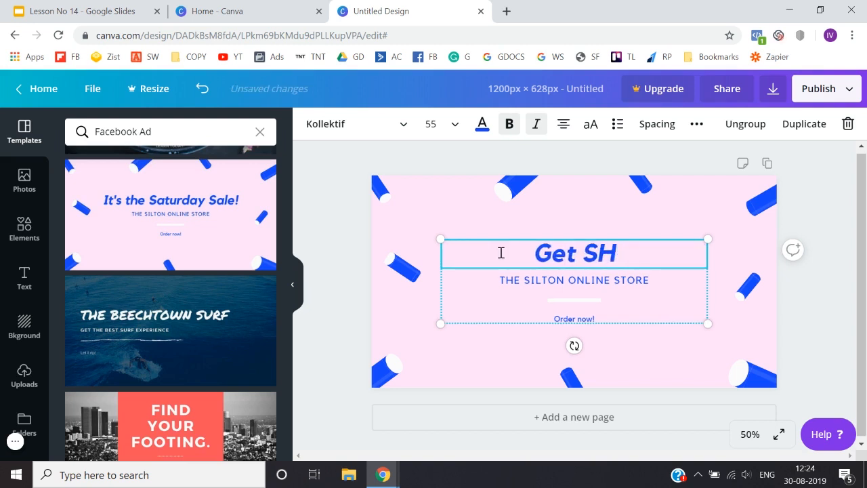
{"action": "type", "text": "hredded"}
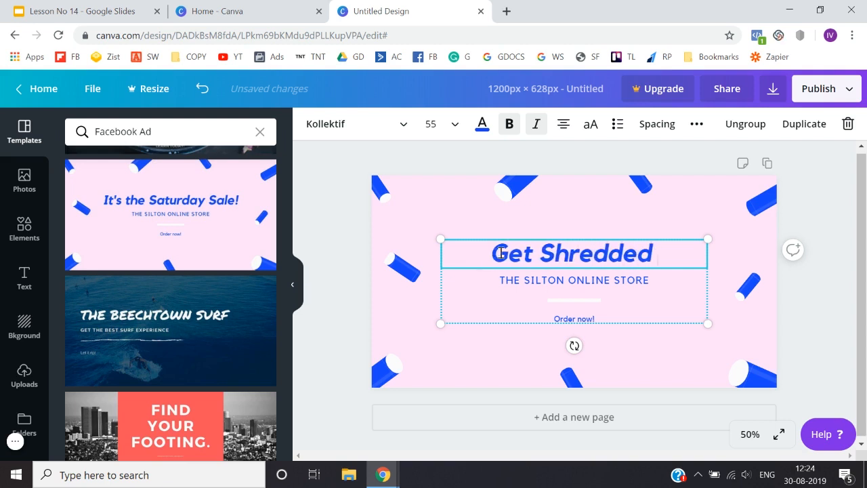
{"action": "type", "text": " in 60 Days"}
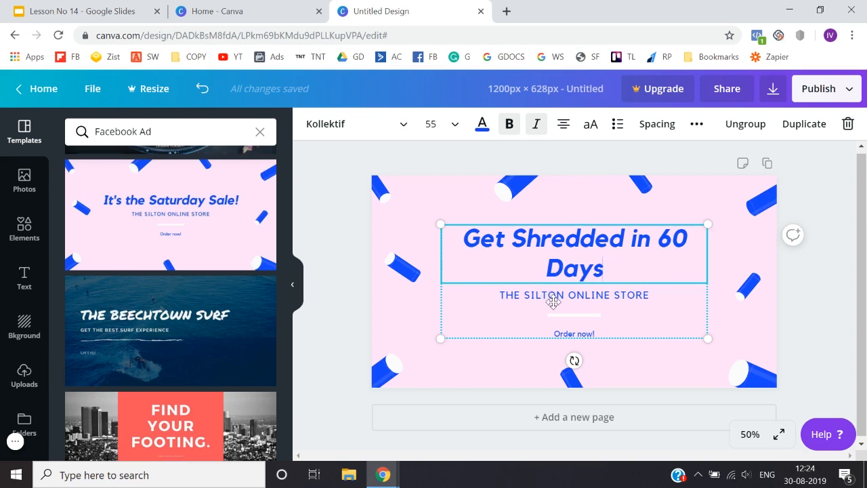
Step: Replace the subtitle "THE SILTON ONLINE STORE" under the headline with "CLICK HERE TO GET FREE E-BOOK"
{"action": "left_click", "coordinate": [554, 300]}
{"action": "left_click", "coordinate": [560, 296]}
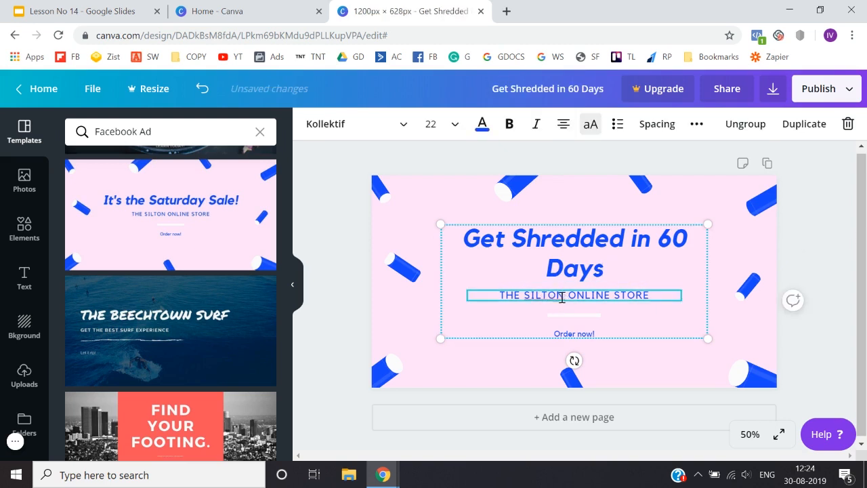
{"action": "double_click", "coordinate": [562, 298]}
{"action": "type", "text": "CLICK"}
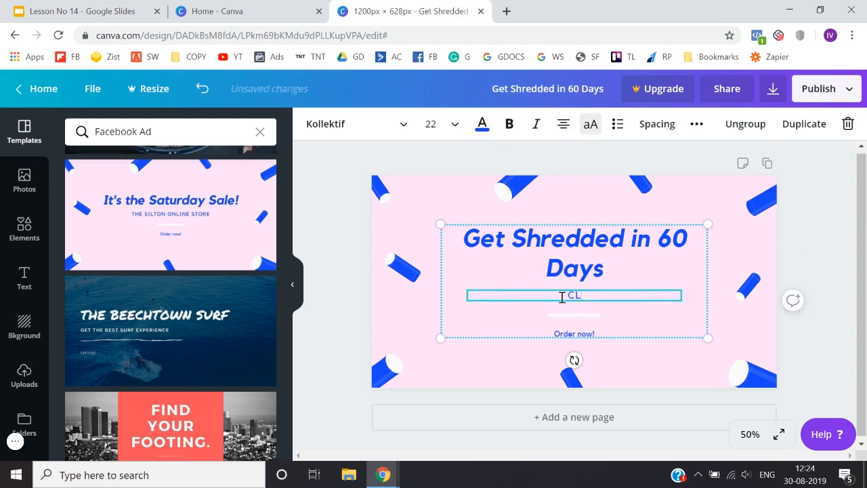
{"action": "key", "text": "BackSpace"}
{"action": "key", "text": "BackSpace"}
{"action": "type", "text": "CK HERE TO GET"}
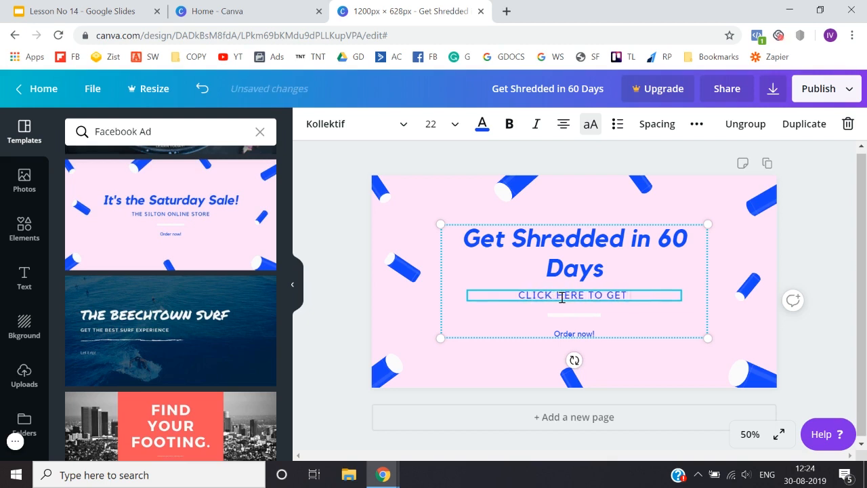
{"action": "type", "text": " FREE EB=-BOOK"}
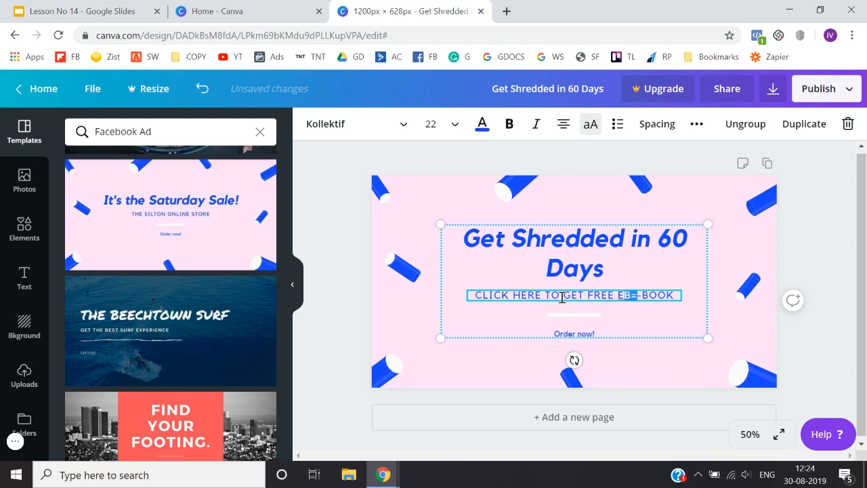
{"action": "key", "text": "BackSpace"}
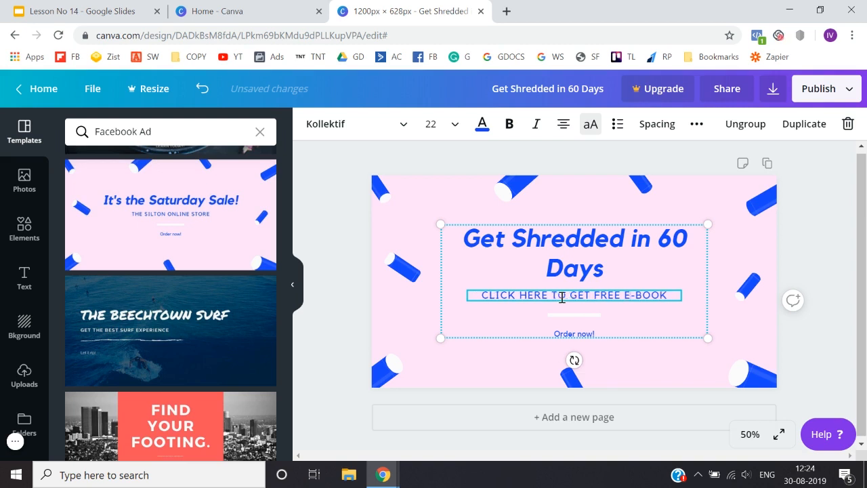
{"action": "left_click", "coordinate": [377, 323]}
Step: Remove the "Order now!" text below the white divider line
{"action": "left_click", "coordinate": [574, 333]}
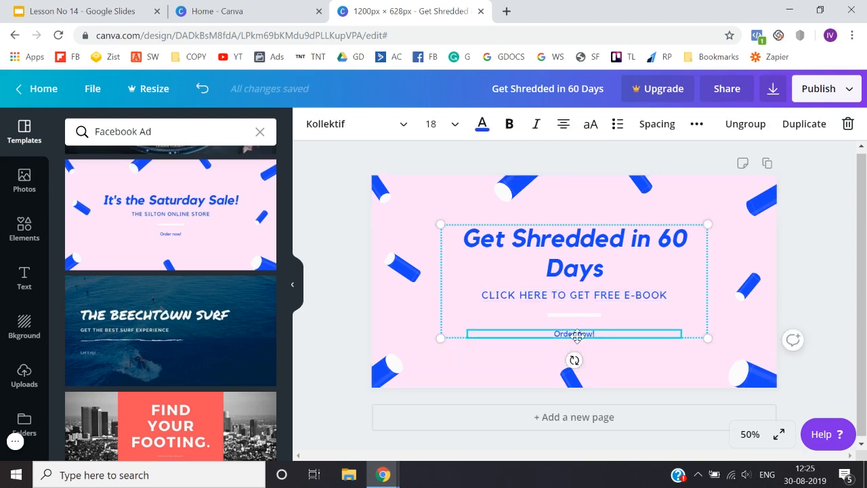
{"action": "double_click", "coordinate": [578, 337]}
{"action": "left_click", "coordinate": [332, 362]}
{"action": "left_click", "coordinate": [575, 334]}
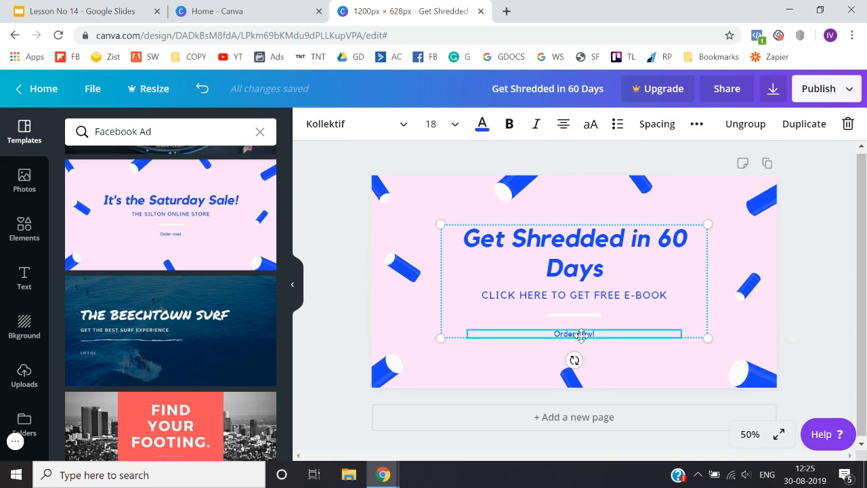
{"action": "double_click", "coordinate": [599, 333]}
{"action": "key", "text": "BackSpace"}
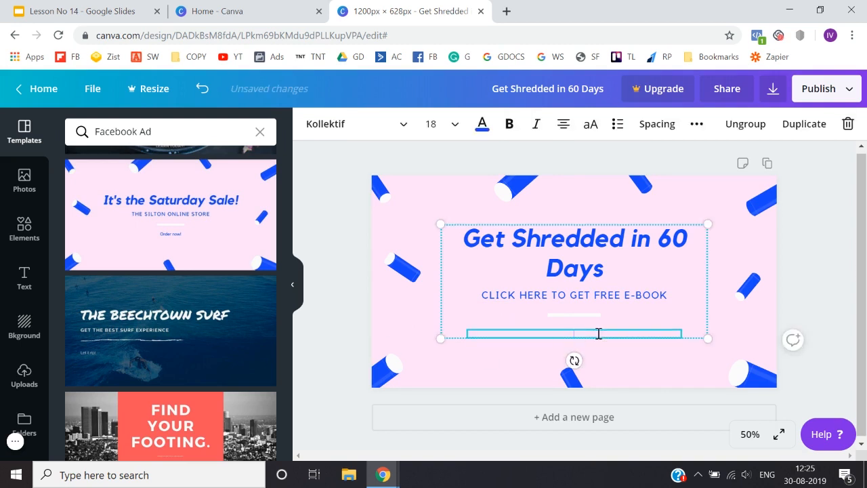
{"action": "left_click", "coordinate": [331, 268]}
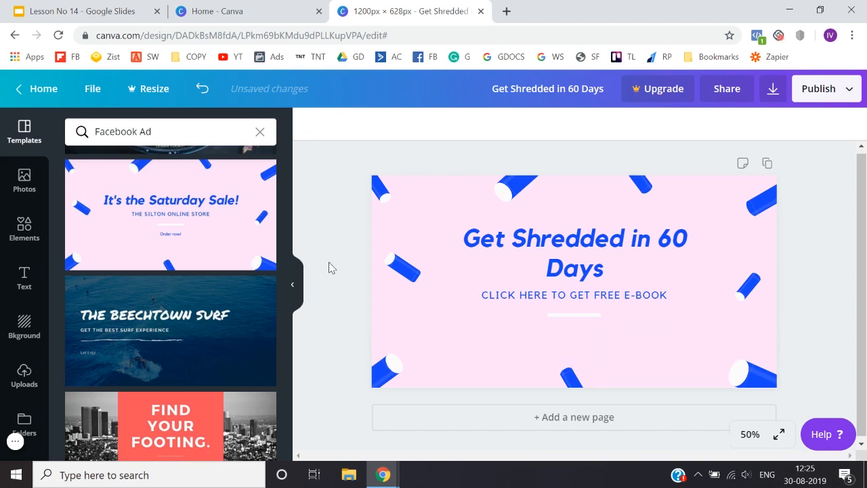
Step: Try purple, grey and blue swatches as the page's background colour and settle on yellow from the default colours
{"action": "left_click", "coordinate": [416, 335]}
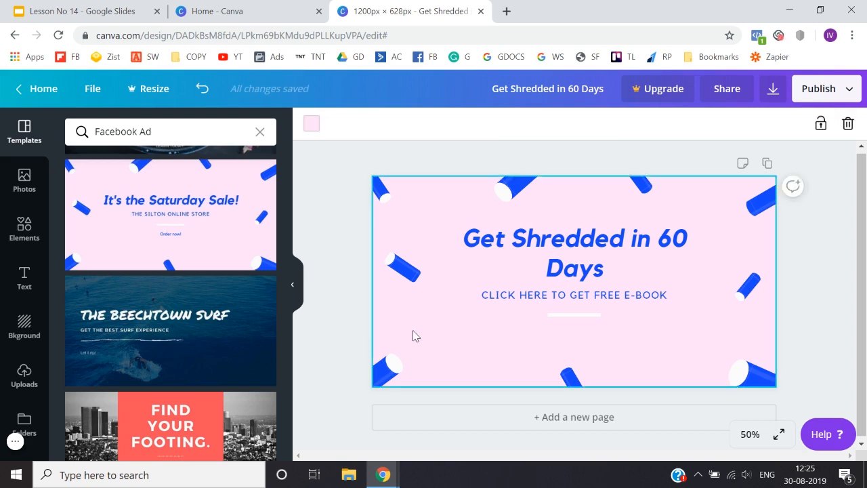
{"action": "left_click", "coordinate": [311, 124]}
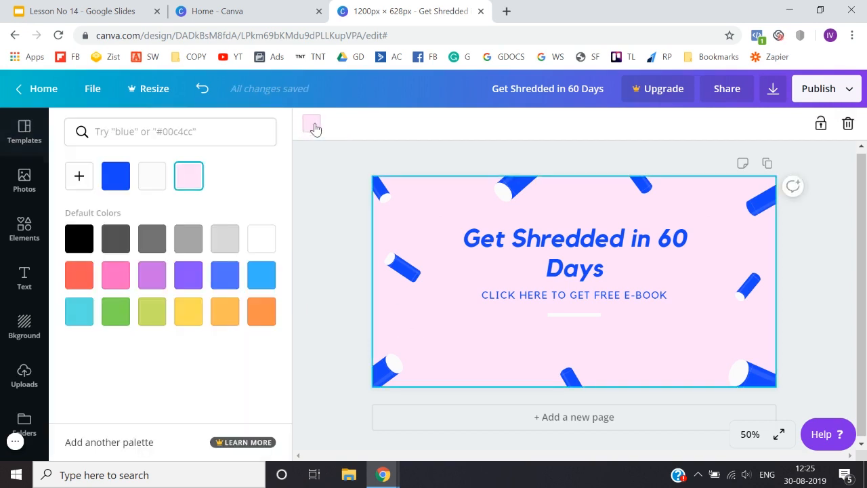
{"action": "left_click", "coordinate": [194, 282]}
{"action": "left_click", "coordinate": [149, 277]}
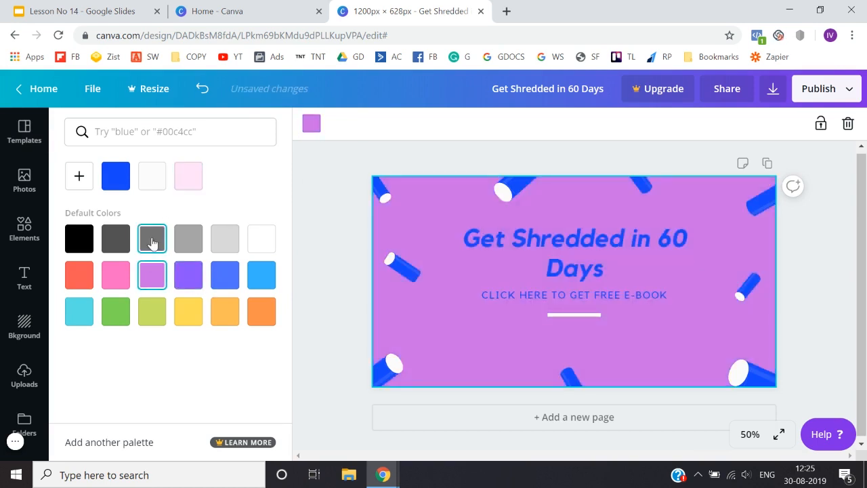
{"action": "left_click", "coordinate": [152, 239]}
{"action": "left_click", "coordinate": [188, 239]}
{"action": "left_click", "coordinate": [232, 249]}
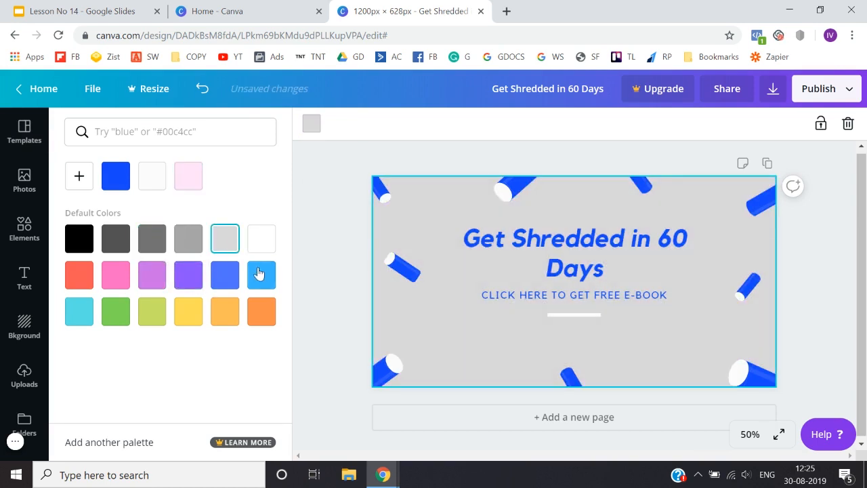
{"action": "left_click", "coordinate": [268, 248]}
{"action": "left_click", "coordinate": [266, 280]}
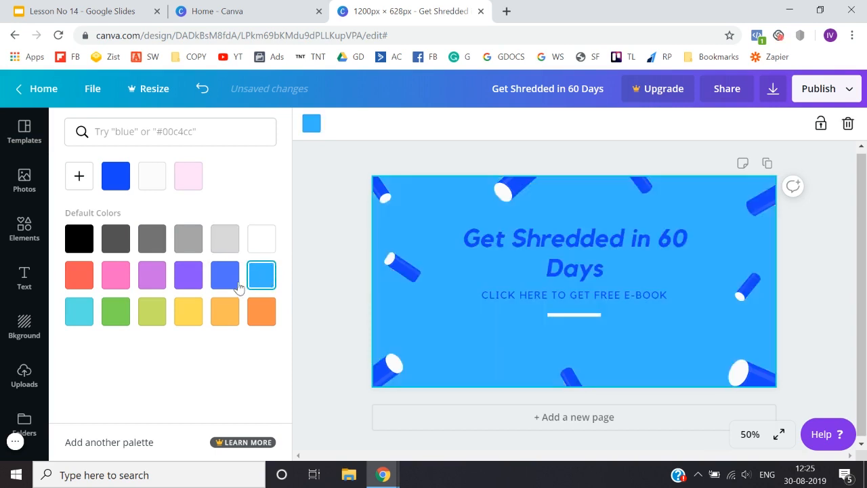
{"action": "left_click", "coordinate": [226, 283]}
{"action": "left_click", "coordinate": [184, 288]}
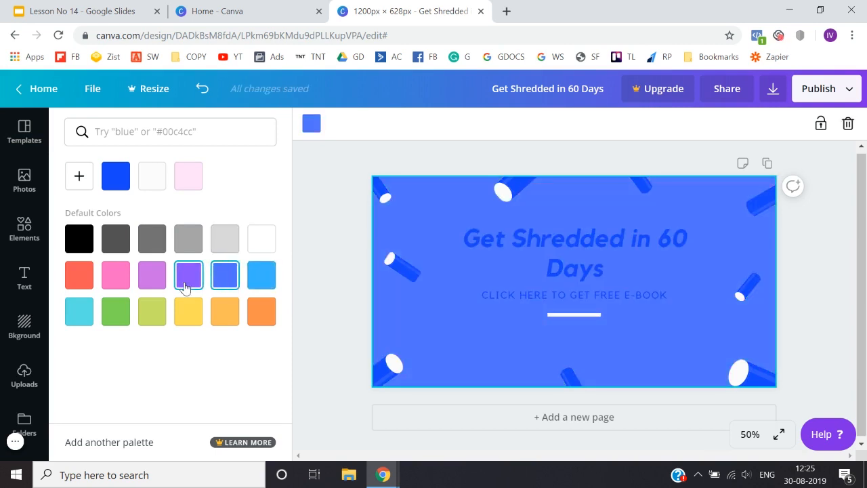
{"action": "left_click", "coordinate": [188, 314]}
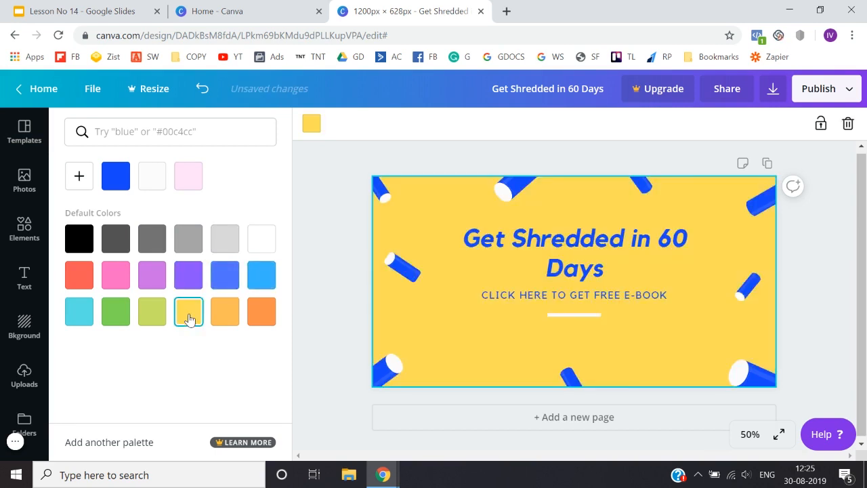
{"action": "left_click", "coordinate": [312, 350]}
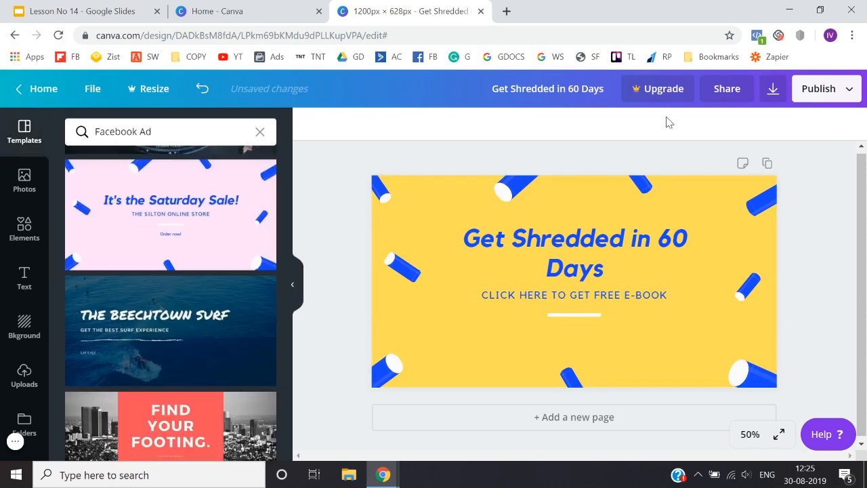
Step: View the download options for the design from the publishing choices, then close them without downloading
{"action": "left_click", "coordinate": [840, 95]}
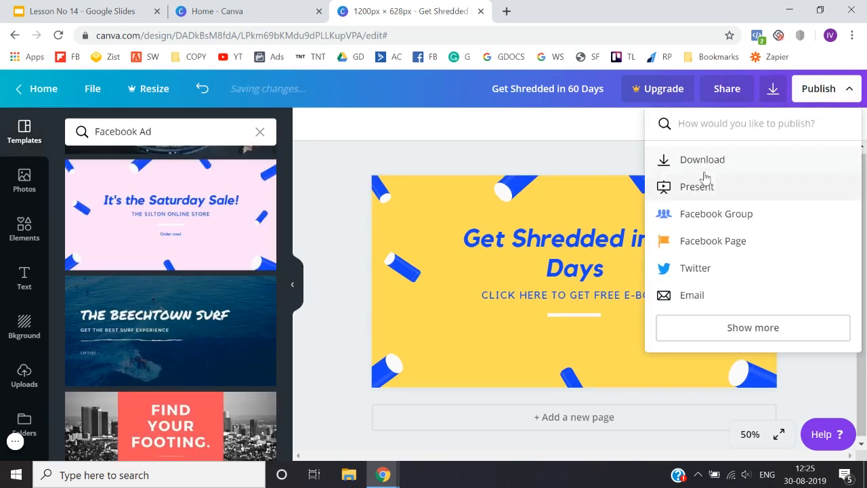
{"action": "left_click", "coordinate": [736, 163]}
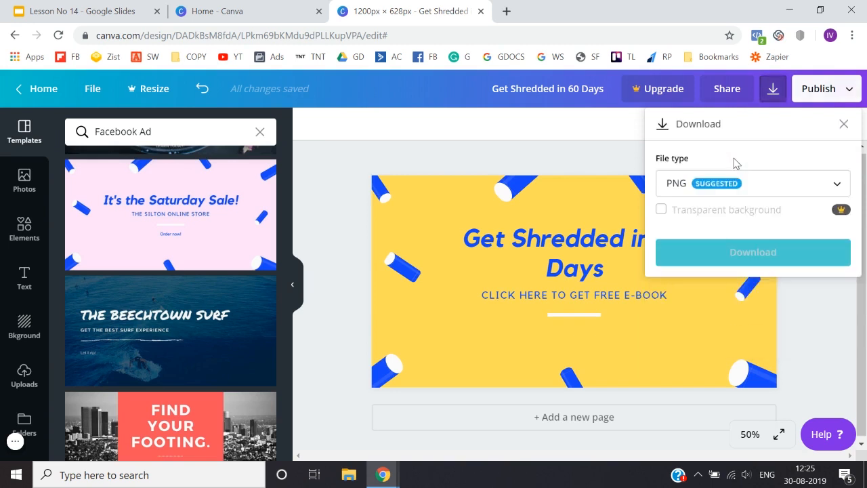
{"action": "left_click", "coordinate": [340, 212]}
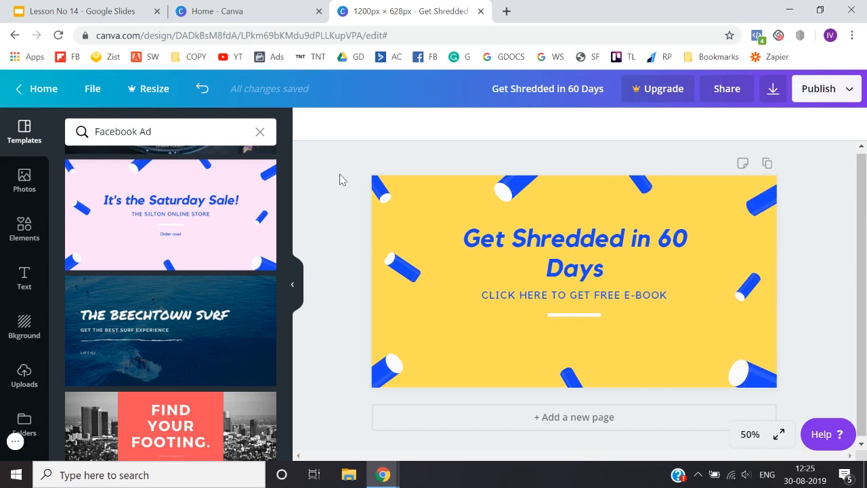
Step: Clear the page by deleting all of the template's text, the blue cylinder shapes and the yellow background
{"action": "left_click_drag", "start_coordinate": [341, 179], "coordinate": [732, 366]}
{"action": "key", "text": "Delete"}
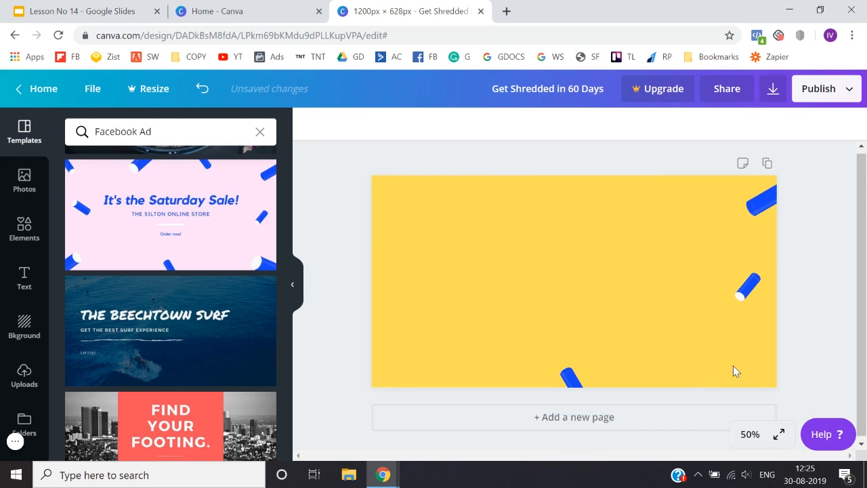
{"action": "left_click", "coordinate": [503, 311]}
{"action": "key", "text": "Delete"}
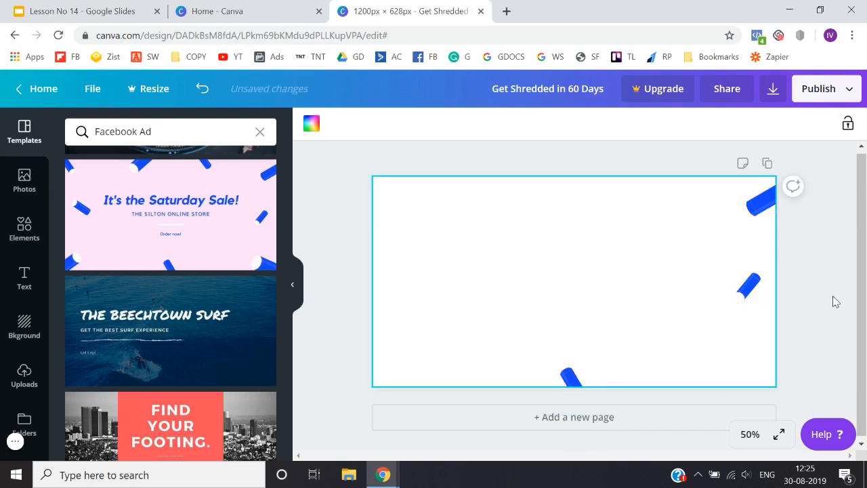
{"action": "left_click_drag", "start_coordinate": [835, 301], "coordinate": [707, 203]}
{"action": "key", "text": "Delete"}
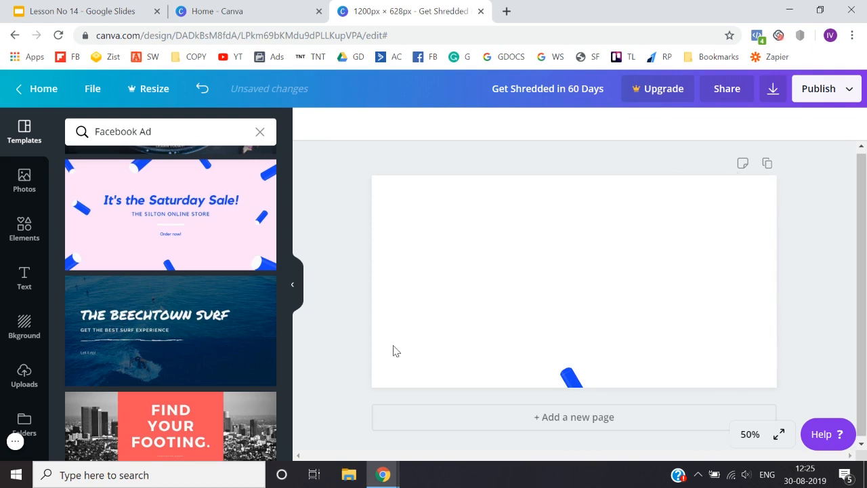
{"action": "left_click_drag", "start_coordinate": [359, 363], "coordinate": [622, 401]}
{"action": "key", "text": "Delete"}
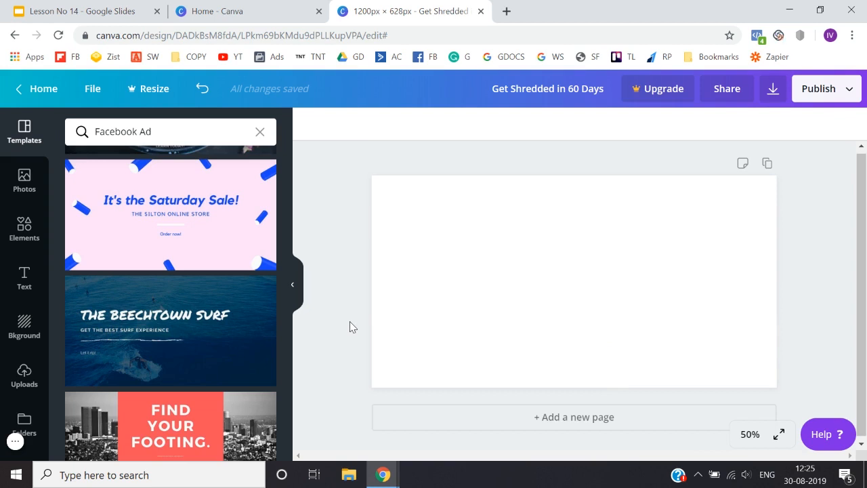
Step: Try blue and darker grey backgrounds on the blank page, then set its background colour to light grey
{"action": "left_click", "coordinate": [454, 320]}
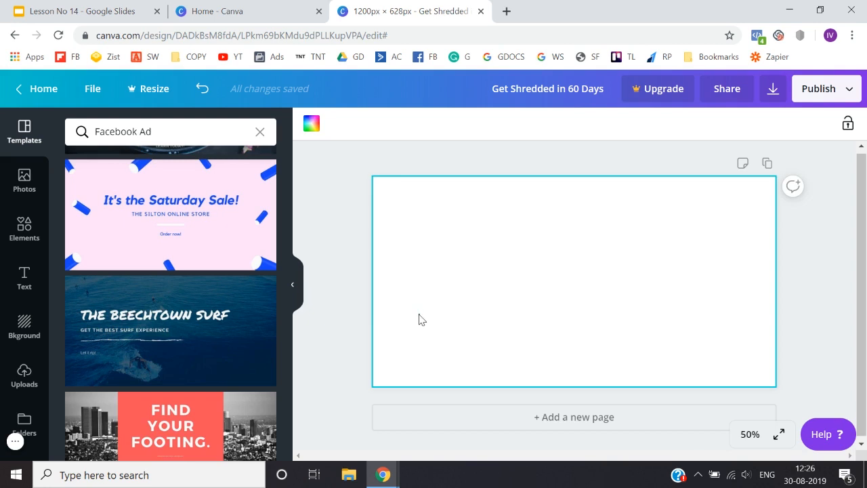
{"action": "left_click", "coordinate": [304, 380]}
{"action": "left_click", "coordinate": [427, 306]}
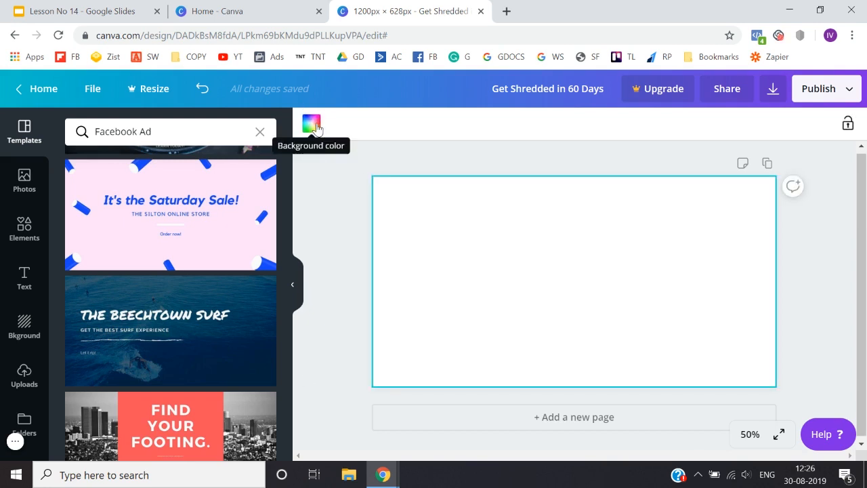
{"action": "left_click", "coordinate": [312, 124]}
{"action": "left_click", "coordinate": [224, 277]}
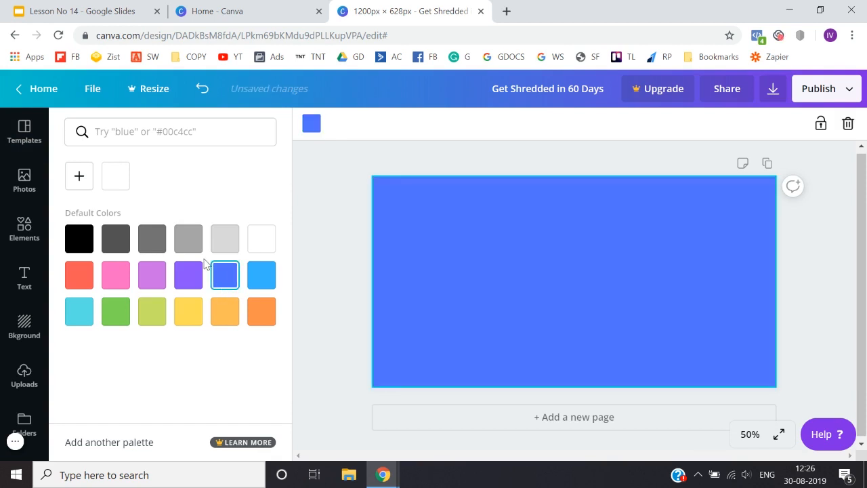
{"action": "left_click", "coordinate": [150, 237]}
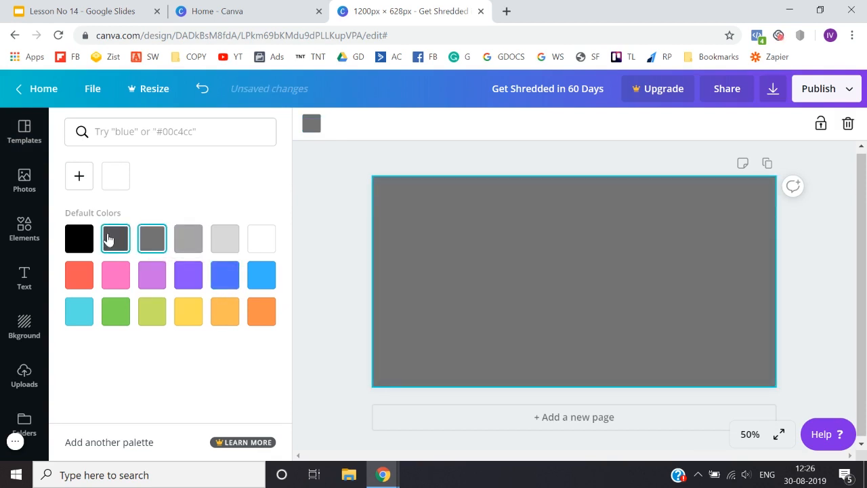
{"action": "left_click", "coordinate": [109, 239]}
{"action": "left_click", "coordinate": [234, 245]}
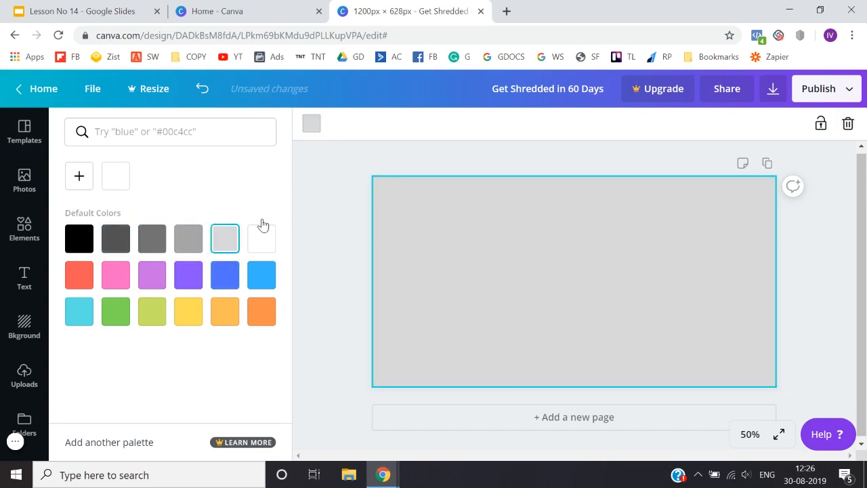
Step: Search the web for "colorhunt" in a new browser tab and open the Color Hunt palette site
{"action": "left_click", "coordinate": [507, 12]}
{"action": "type", "text": "colorhunt"}
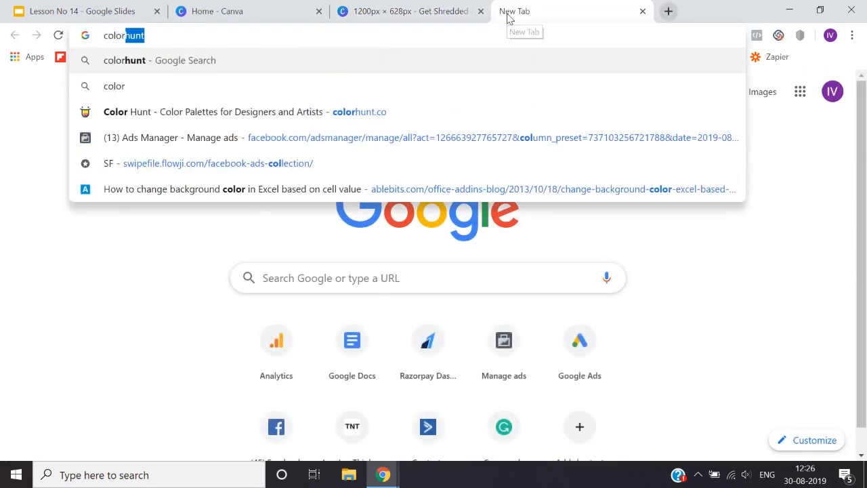
{"action": "key", "text": "Return"}
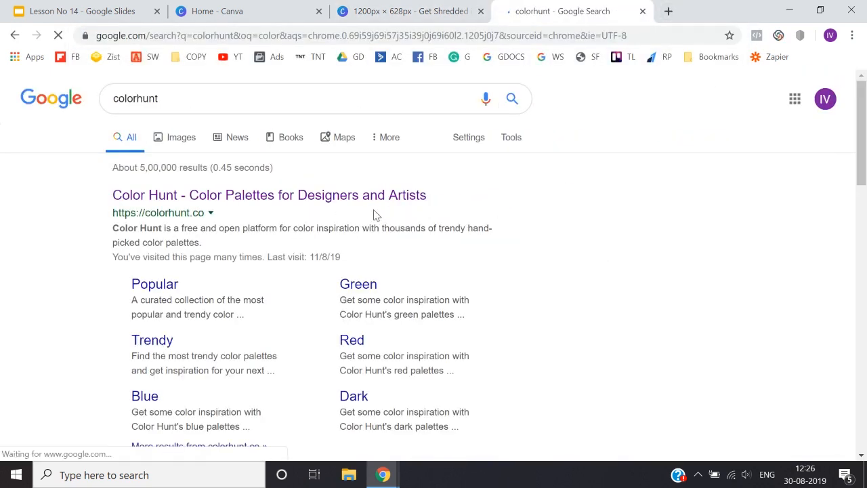
{"action": "left_click", "coordinate": [359, 196]}
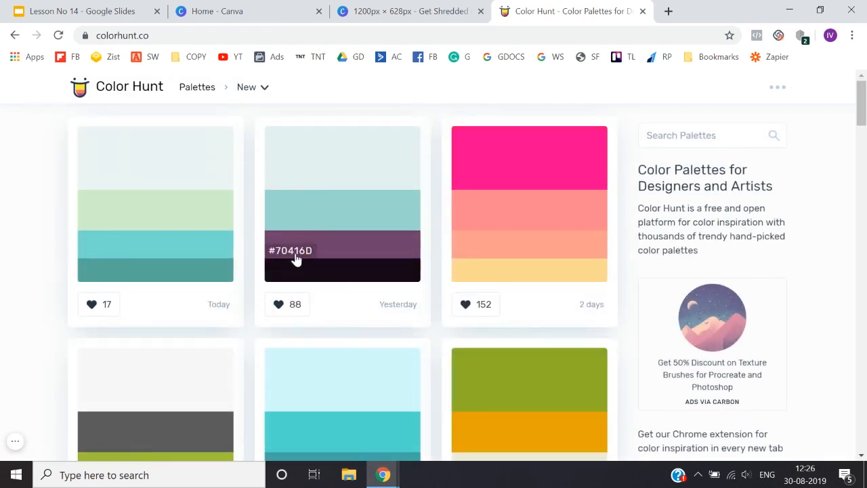
Step: Browse the Color Hunt palettes and copy the purple colour code #70416D from the second palette
{"action": "scroll", "coordinate": [451, 309], "scroll_direction": "down", "scroll_amount": 2}
{"action": "scroll", "coordinate": [451, 309], "scroll_direction": "up", "scroll_amount": 2}
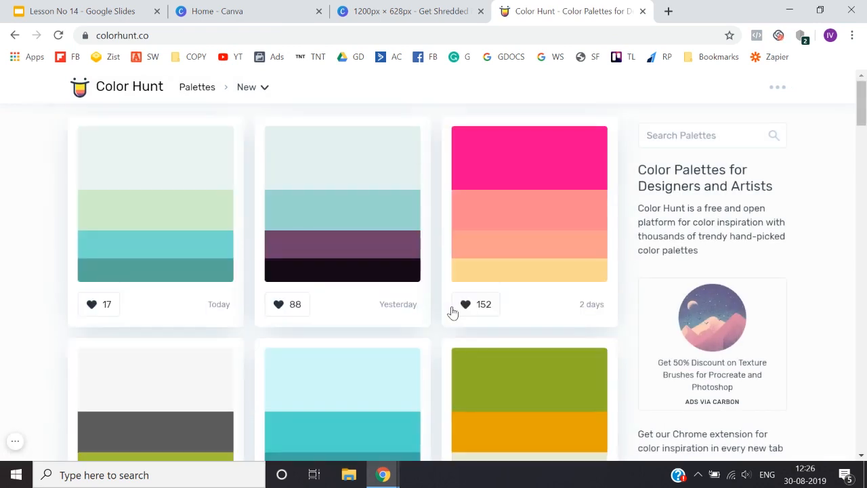
{"action": "left_click", "coordinate": [294, 258]}
{"action": "left_click", "coordinate": [410, 31]}
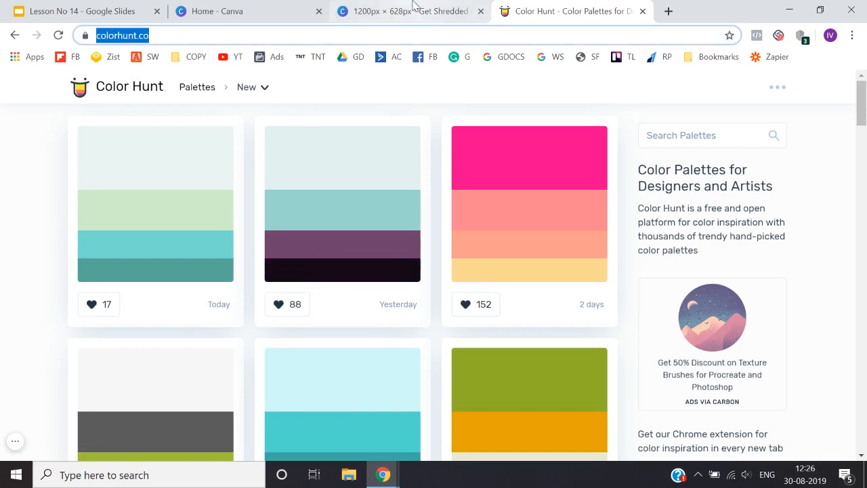
Step: Switch back to the Canva design and set the page background to the copied purple colour 70416d
{"action": "left_click", "coordinate": [412, 11]}
{"action": "left_click", "coordinate": [237, 129]}
{"action": "key", "text": "ctrl+v"}
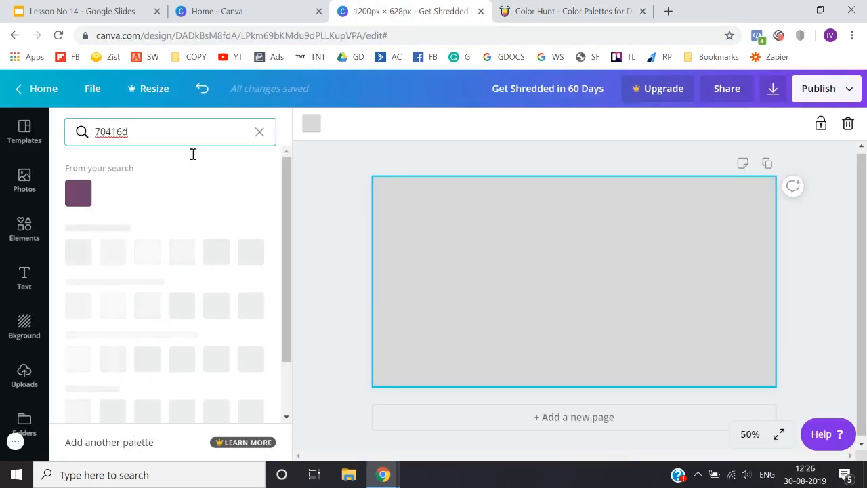
{"action": "left_click", "coordinate": [85, 196]}
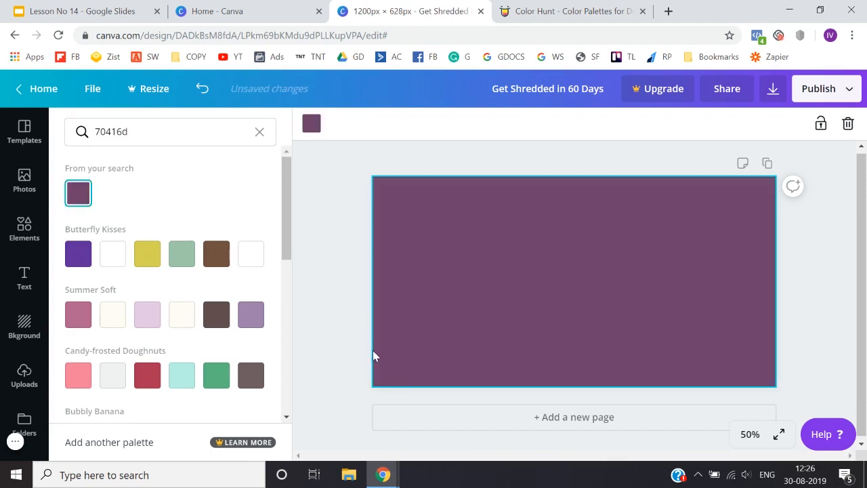
{"action": "left_click", "coordinate": [334, 353]}
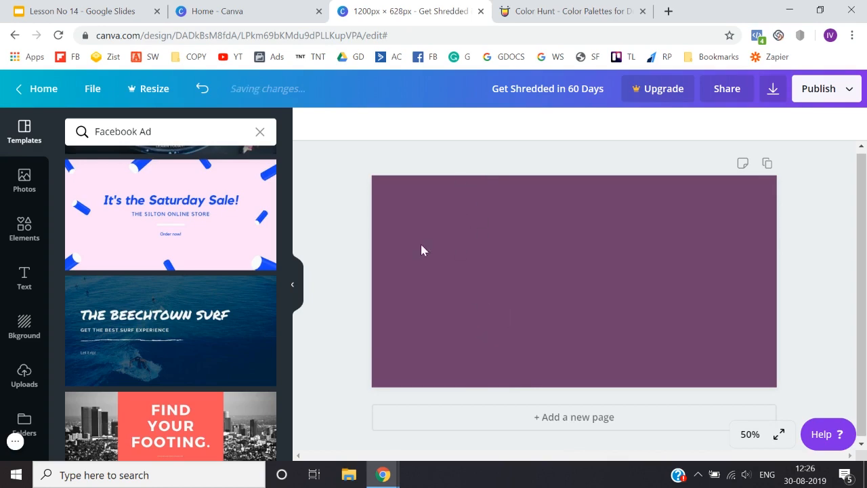
{"action": "scroll", "coordinate": [174, 246], "scroll_direction": "down", "scroll_amount": 5}
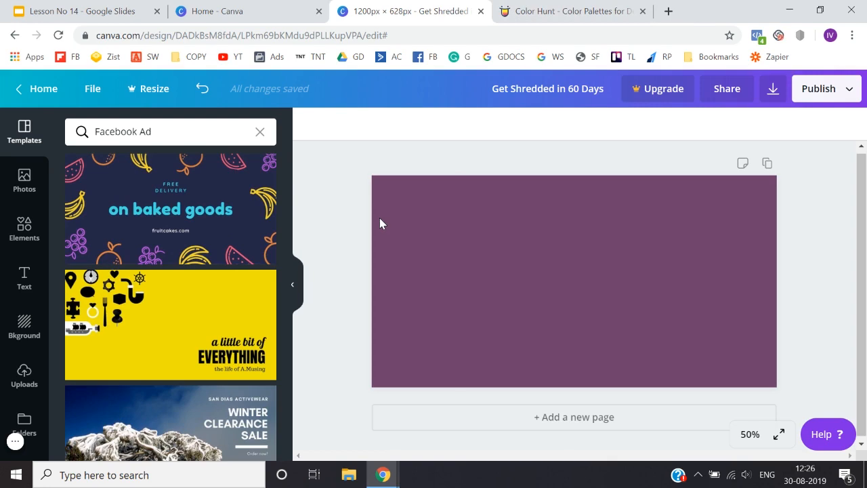
Step: In the Color Hunt browser tab, run a Google image search for "bodybuilder" and look through the results
{"action": "left_click", "coordinate": [555, 11]}
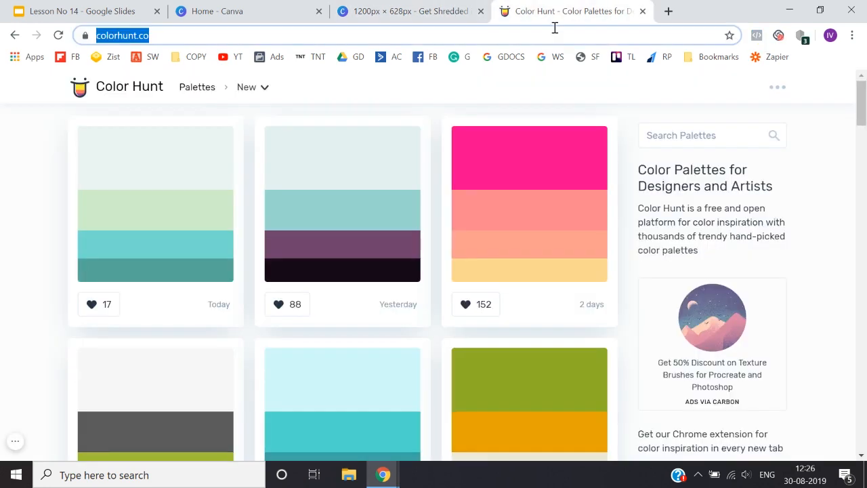
{"action": "type", "text": "bodybuild"}
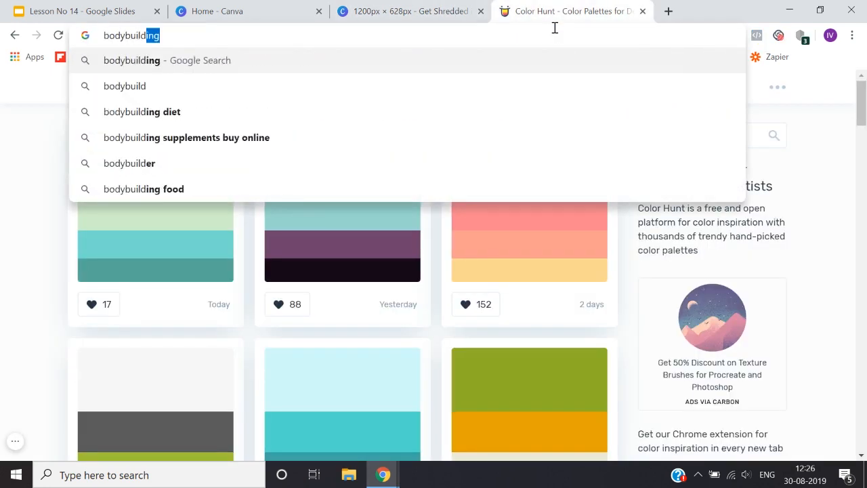
{"action": "type", "text": "er"}
{"action": "key", "text": "Return"}
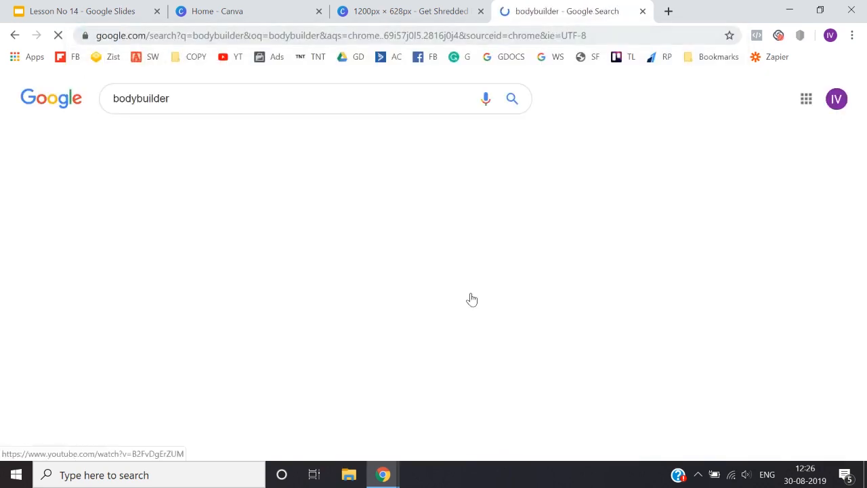
{"action": "left_click", "coordinate": [176, 135]}
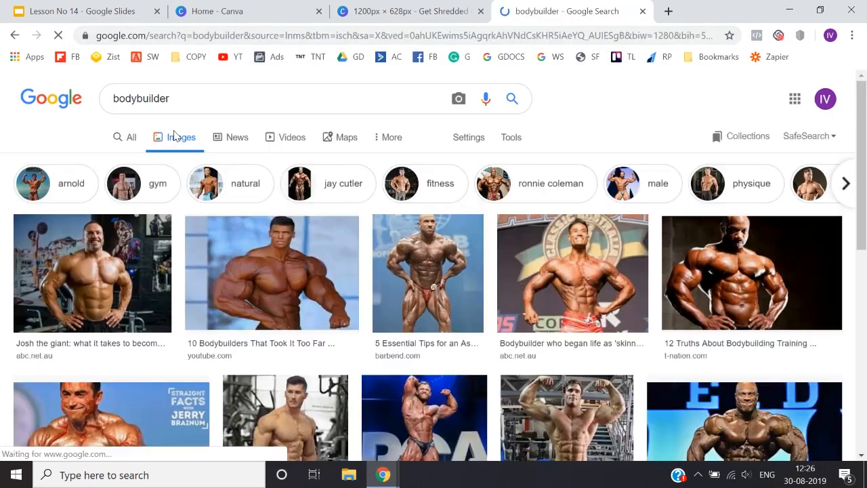
{"action": "scroll", "coordinate": [237, 305], "scroll_direction": "down", "scroll_amount": 1}
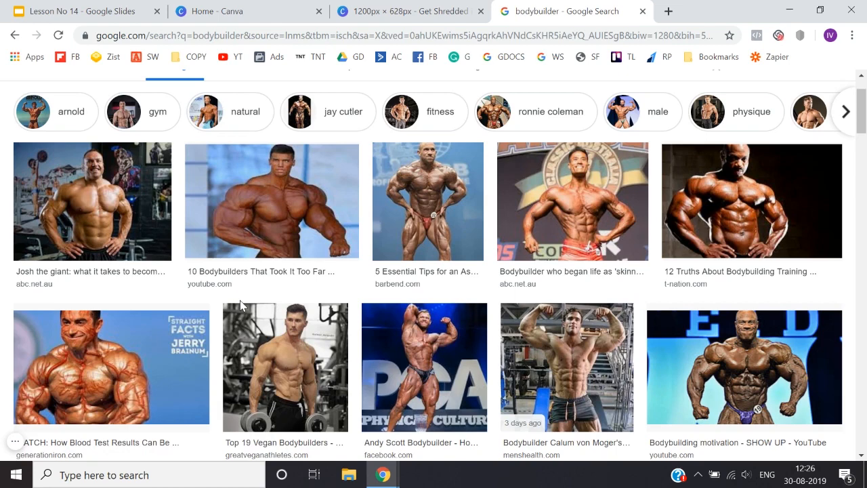
{"action": "scroll", "coordinate": [240, 305], "scroll_direction": "down", "scroll_amount": 1}
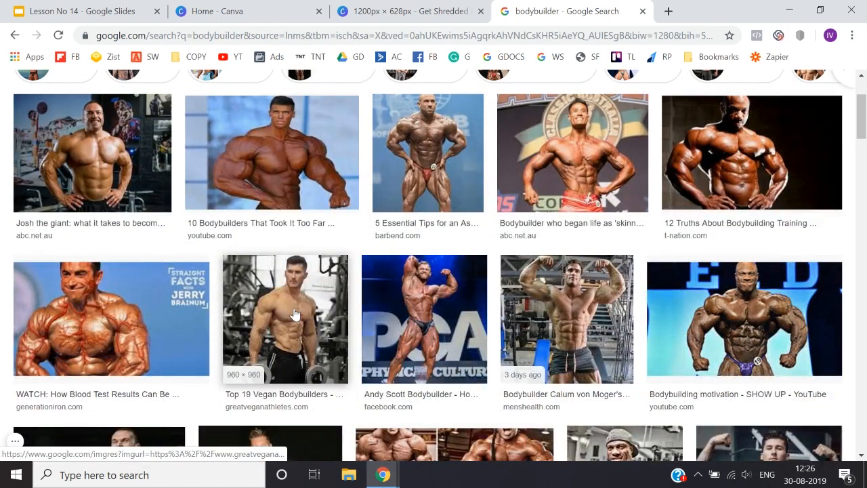
Step: Save the gym photo of the man holding two dumbbells to the Desktop as a JPEG image
{"action": "left_click", "coordinate": [295, 314]}
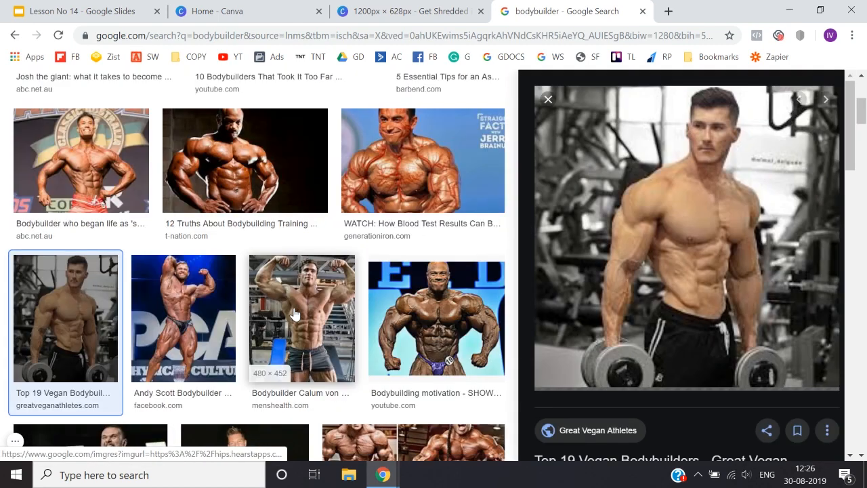
{"action": "right_click", "coordinate": [641, 156]}
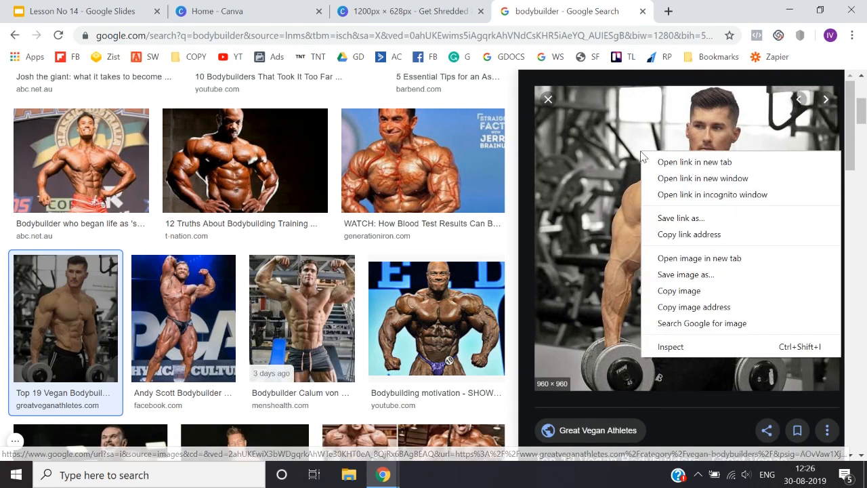
{"action": "left_click", "coordinate": [686, 274]}
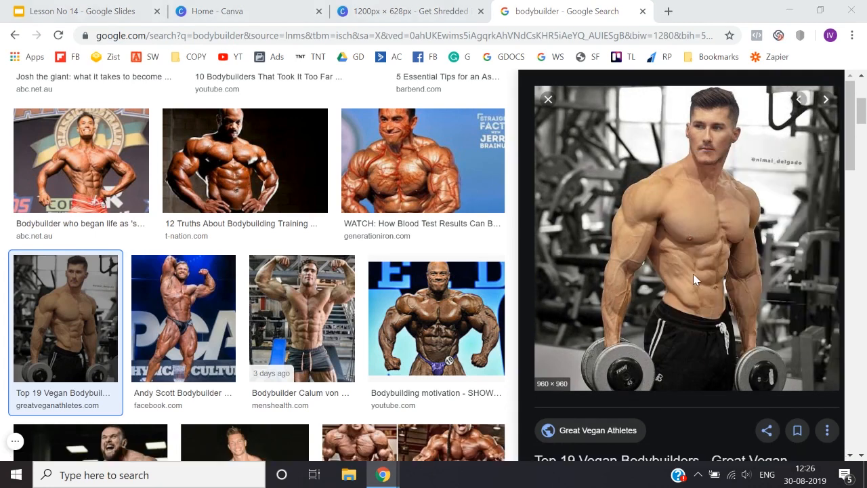
{"action": "left_click", "coordinate": [55, 75]}
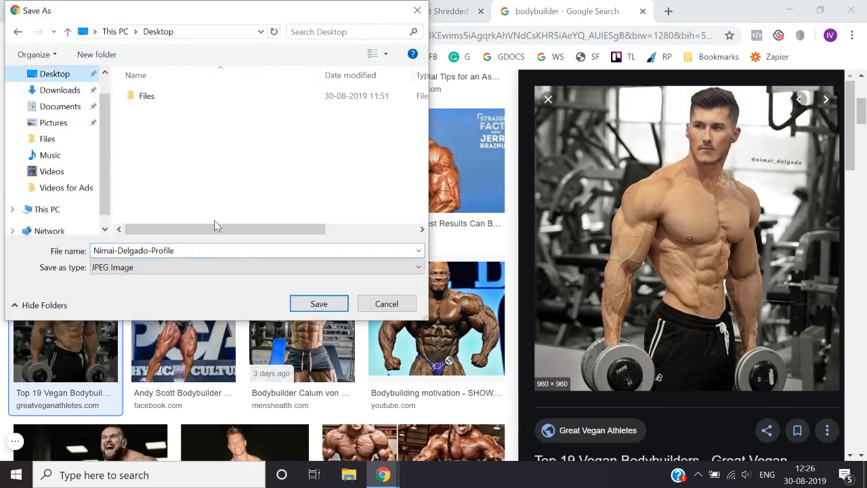
{"action": "left_click", "coordinate": [310, 306]}
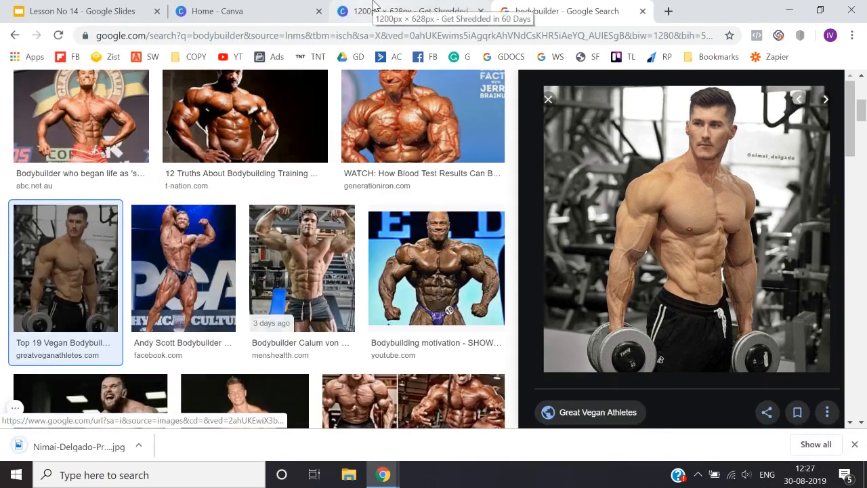
Step: Return to the Canva design, upload the saved bodybuilder photo from the Desktop and dismiss the browser's download bar
{"action": "left_click", "coordinate": [376, 12]}
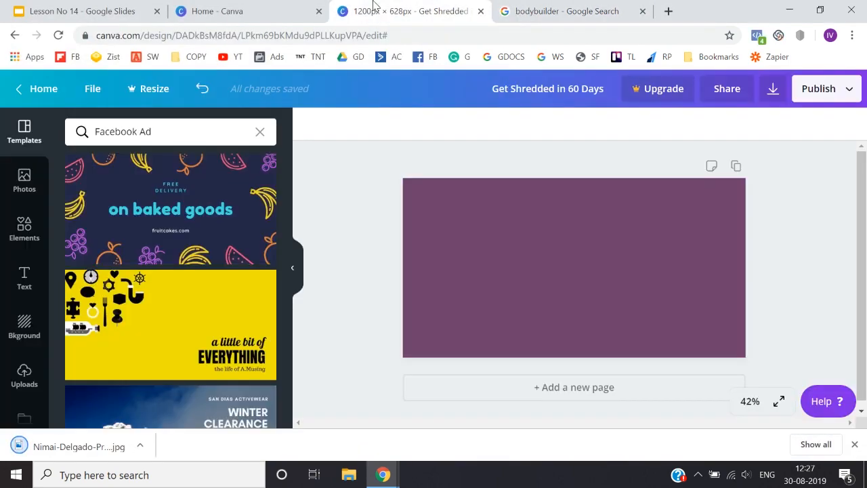
{"action": "left_click", "coordinate": [25, 373]}
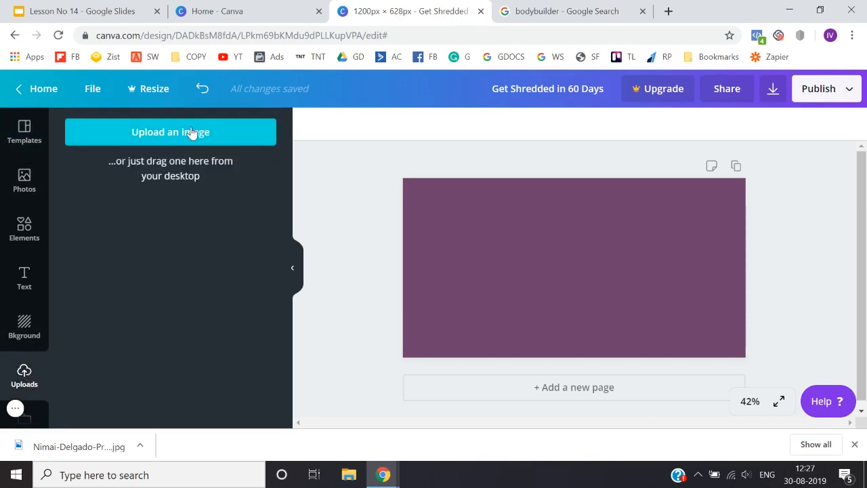
{"action": "left_click", "coordinate": [192, 132]}
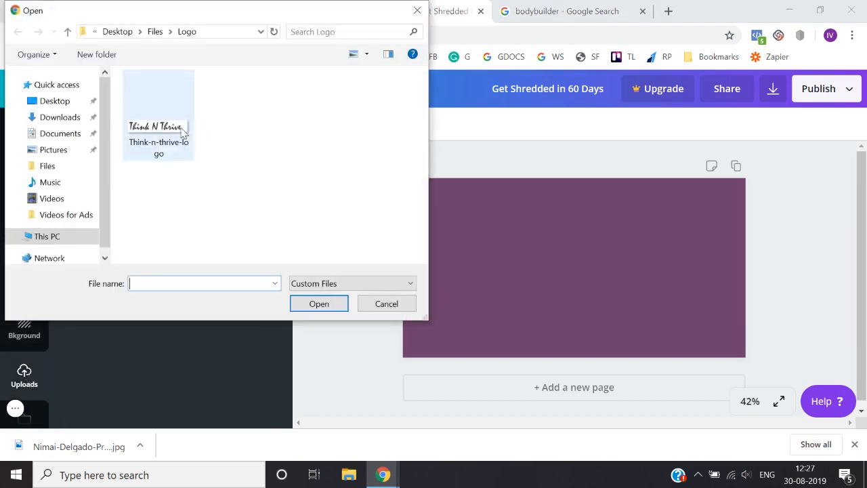
{"action": "left_click", "coordinate": [60, 103]}
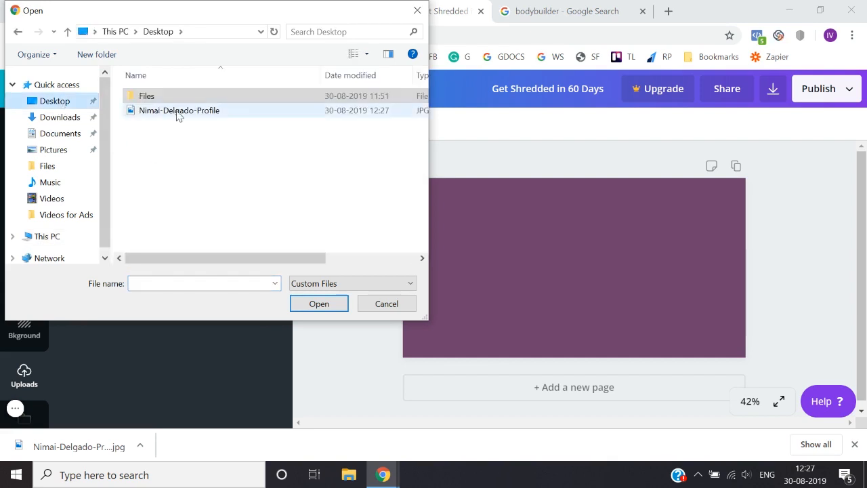
{"action": "double_click", "coordinate": [178, 112]}
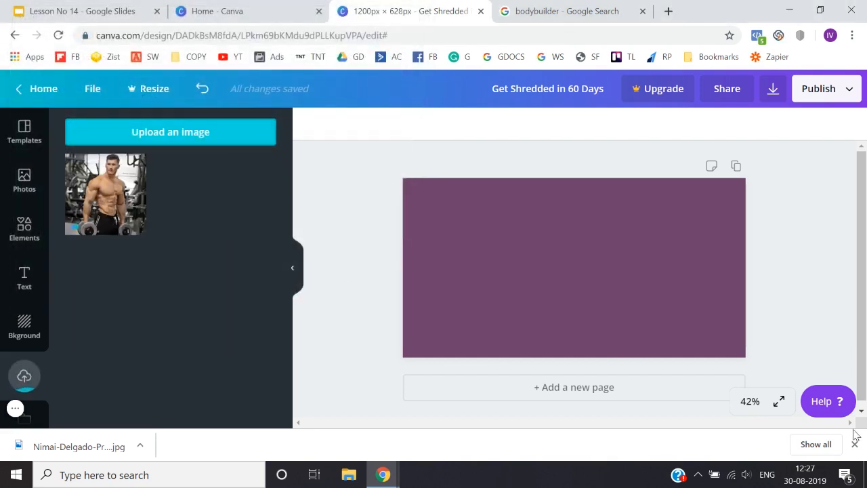
{"action": "left_click", "coordinate": [855, 445]}
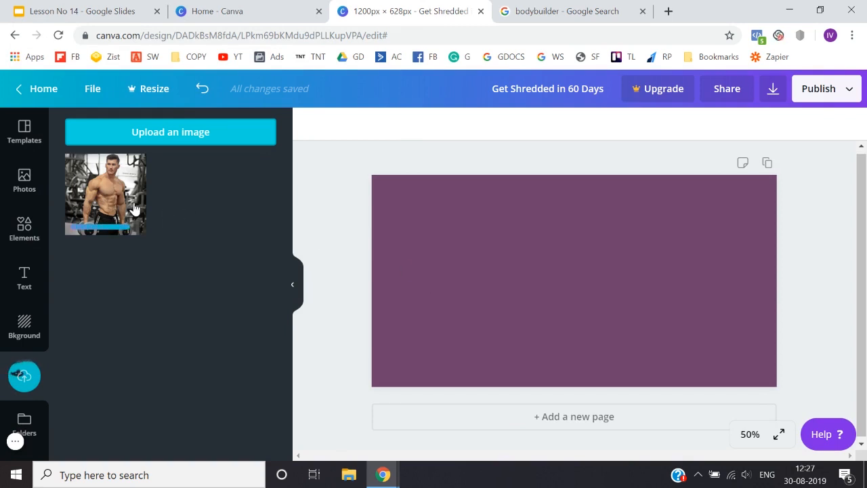
Step: Place the bodybuilder photo on the left side of the page, enlarged to cover the full page height
{"action": "left_click_drag", "start_coordinate": [550, 305], "coordinate": [421, 285]}
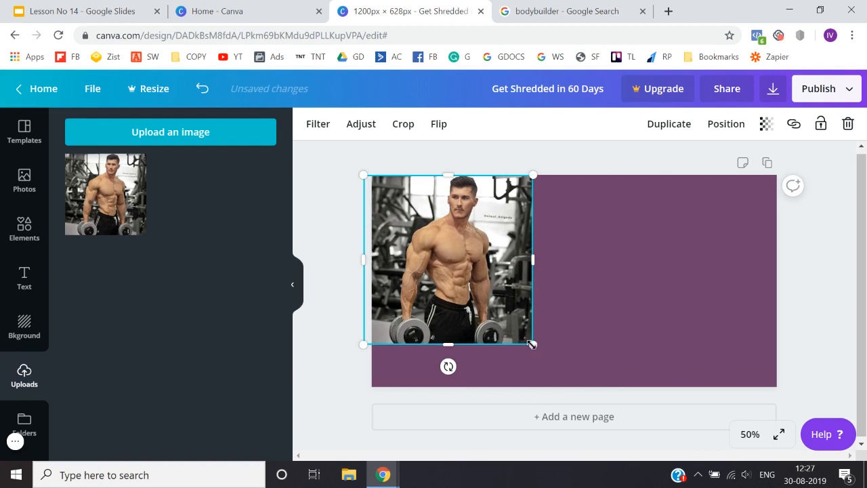
{"action": "left_click_drag", "start_coordinate": [531, 345], "coordinate": [588, 399]}
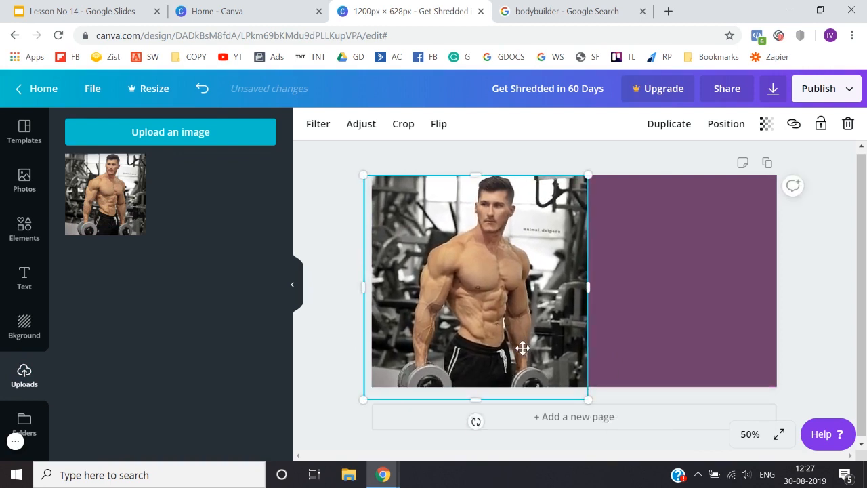
{"action": "left_click_drag", "start_coordinate": [522, 347], "coordinate": [496, 348]}
{"action": "mouse_move", "coordinate": [330, 170]}
{"action": "left_mouse_down"}
{"action": "mouse_move", "coordinate": [323, 166]}
{"action": "mouse_move", "coordinate": [332, 171]}
{"action": "left_mouse_up"}
{"action": "left_click", "coordinate": [351, 156]}
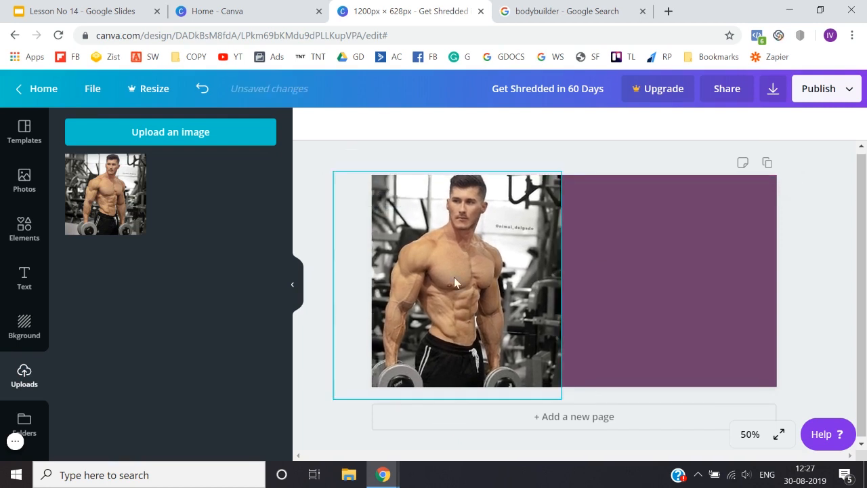
Step: Add a heading text box and move it onto the purple area beside the photo
{"action": "left_click", "coordinate": [25, 277]}
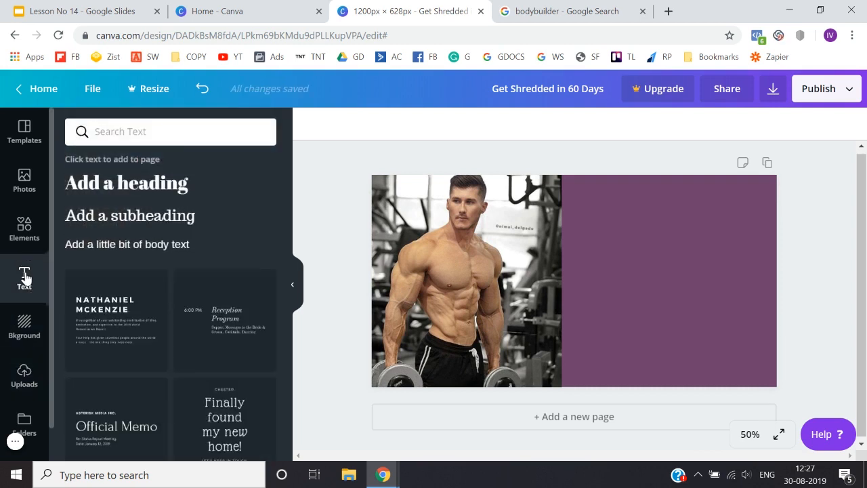
{"action": "left_click", "coordinate": [151, 178]}
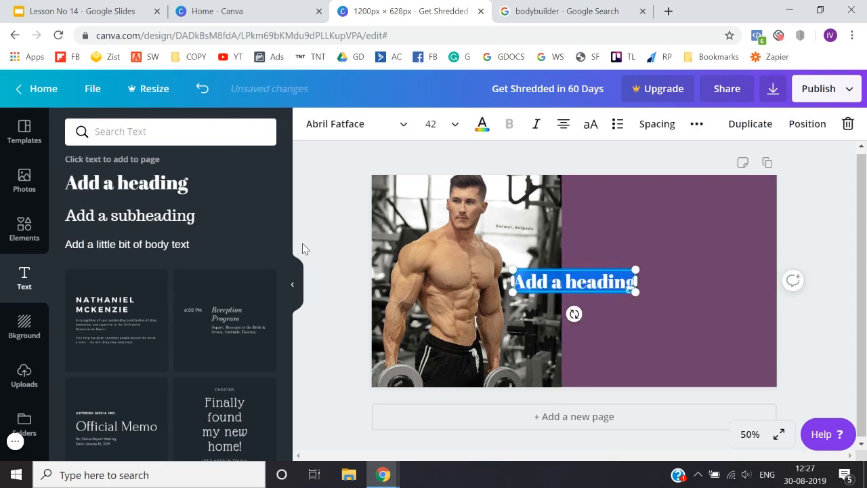
{"action": "left_click_drag", "start_coordinate": [576, 285], "coordinate": [646, 252]}
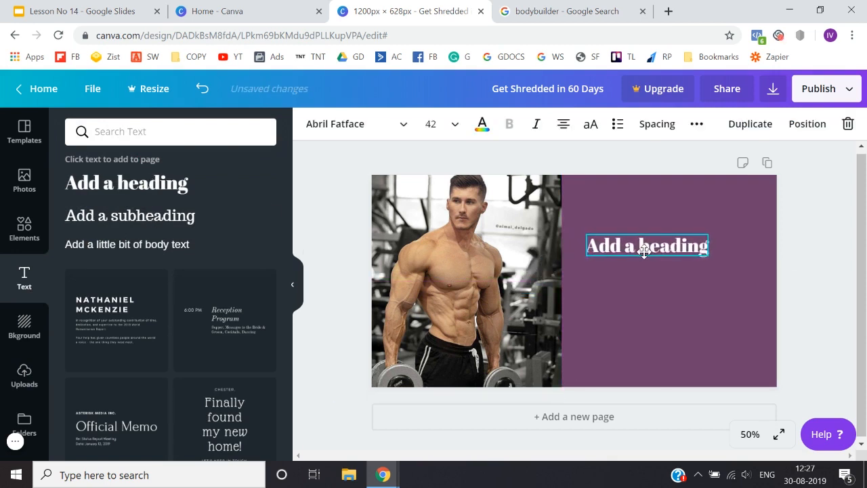
Step: Replace the heading's placeholder text with "Get Shredded in Just 60 Days."
{"action": "left_click", "coordinate": [647, 251]}
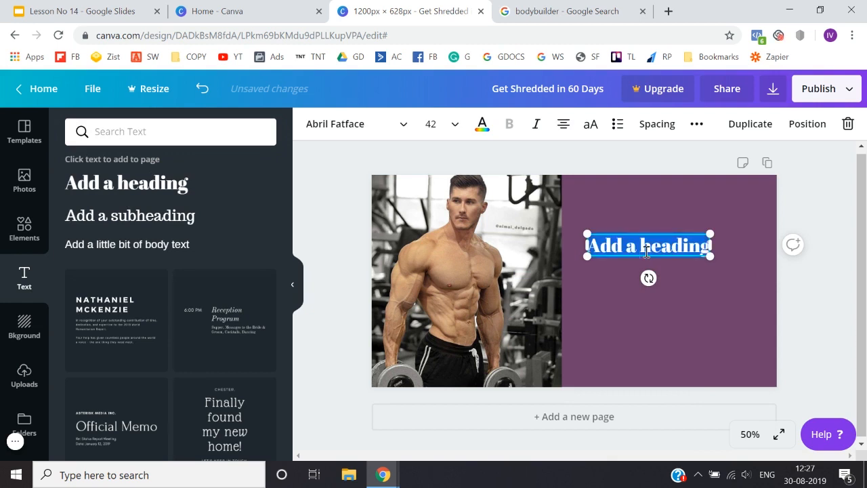
{"action": "type", "text": "Get"}
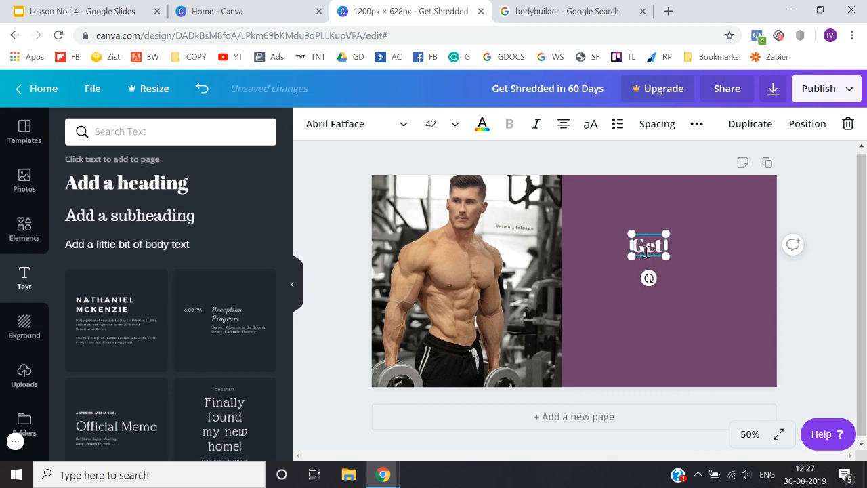
{"action": "type", "text": " Shredded"}
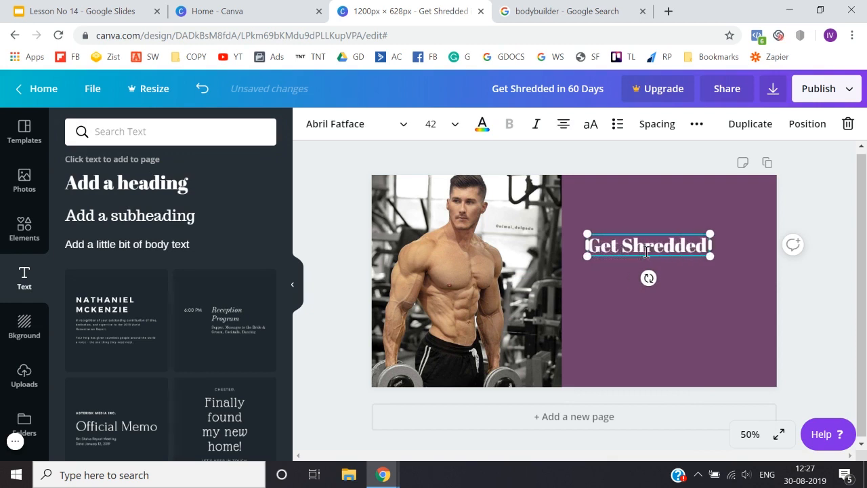
{"action": "type", "text": " in Just"}
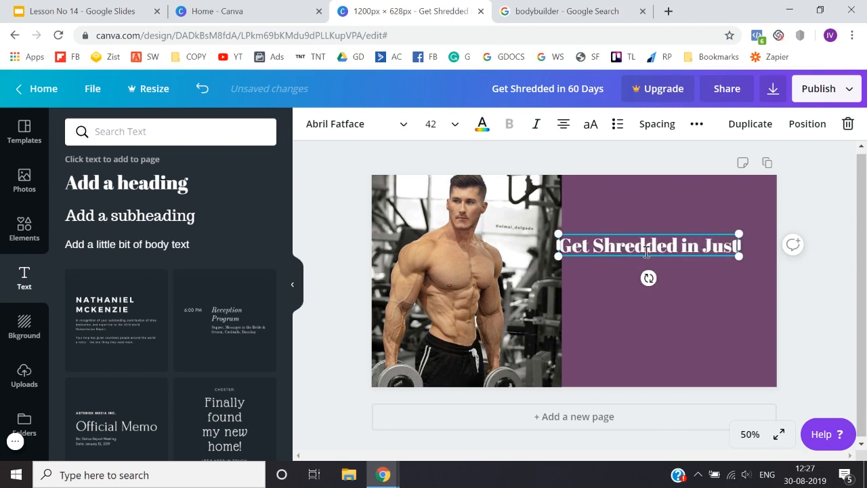
{"action": "type", "text": " 60 Days"}
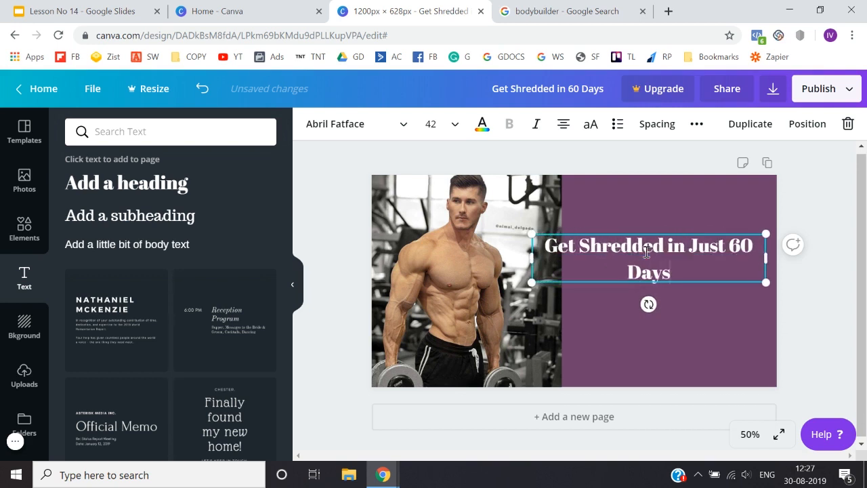
{"action": "type", "text": "."}
Step: Change the font of the whole heading to Nunito
{"action": "key", "text": "ctrl+a"}
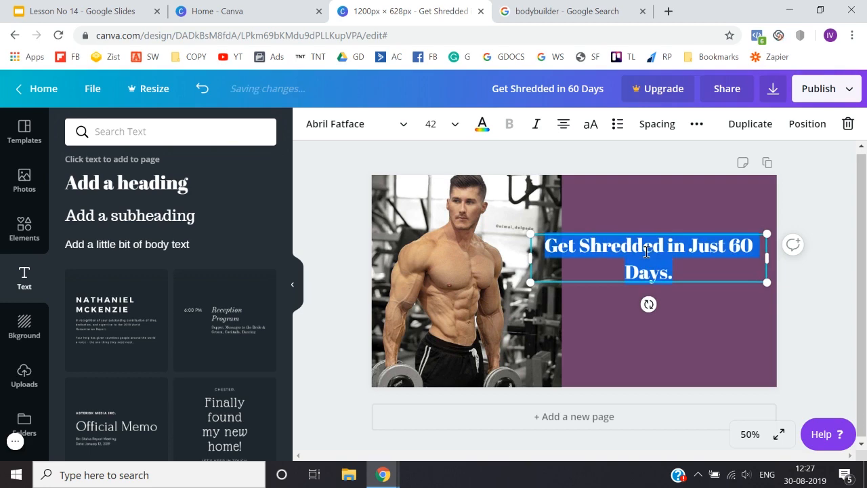
{"action": "left_click", "coordinate": [369, 124]}
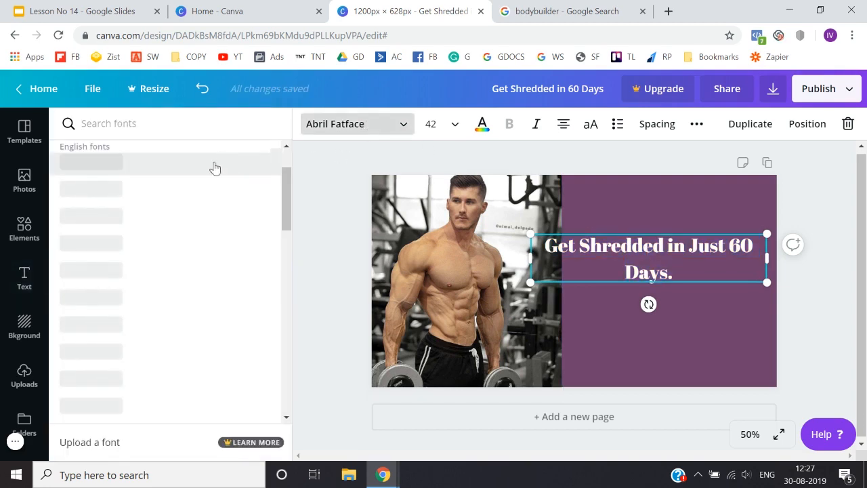
{"action": "scroll", "coordinate": [212, 306], "scroll_direction": "down", "scroll_amount": 10}
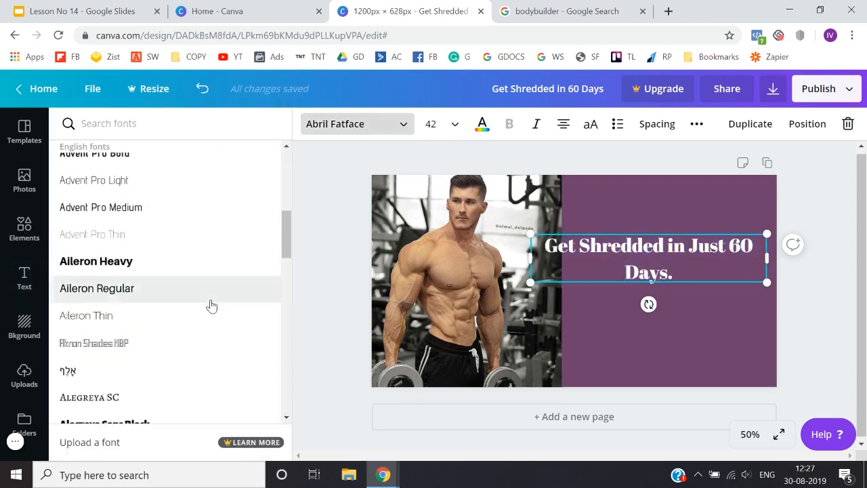
{"action": "scroll", "coordinate": [212, 305], "scroll_direction": "down", "scroll_amount": 10}
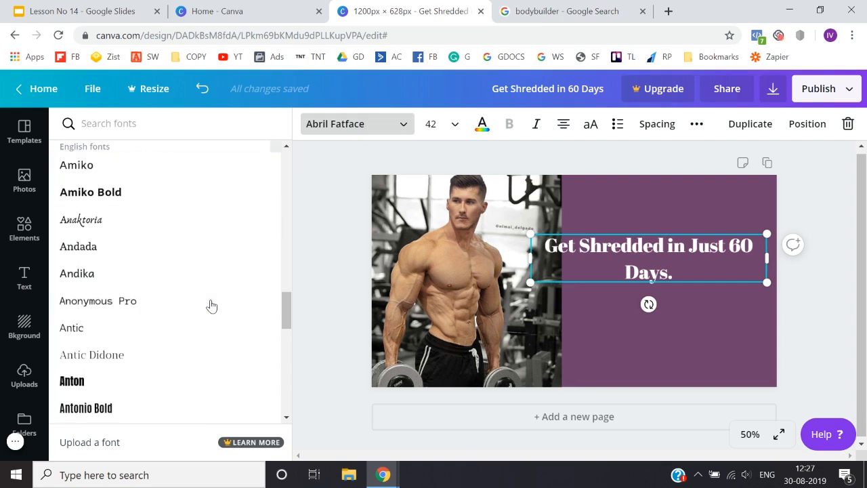
{"action": "scroll", "coordinate": [211, 306], "scroll_direction": "down", "scroll_amount": 6}
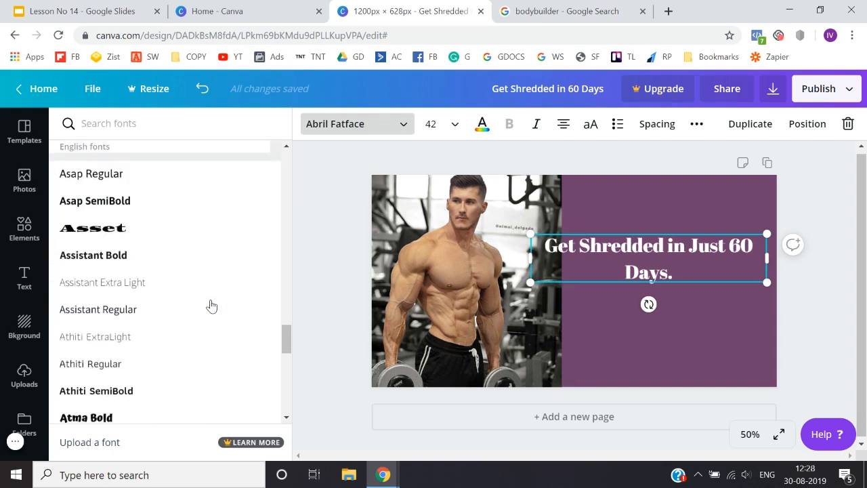
{"action": "scroll", "coordinate": [211, 306], "scroll_direction": "up", "scroll_amount": 15}
{"action": "scroll", "coordinate": [210, 304], "scroll_direction": "up", "scroll_amount": 5}
{"action": "left_click", "coordinate": [153, 128]}
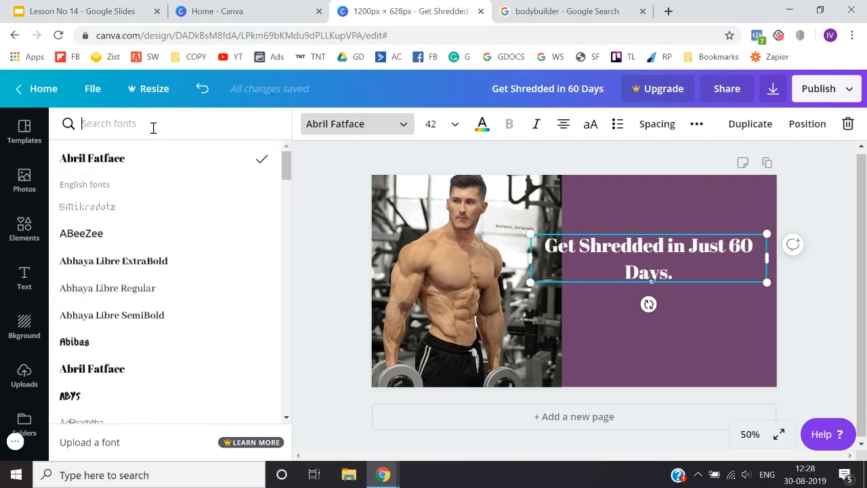
{"action": "type", "text": "nuni"}
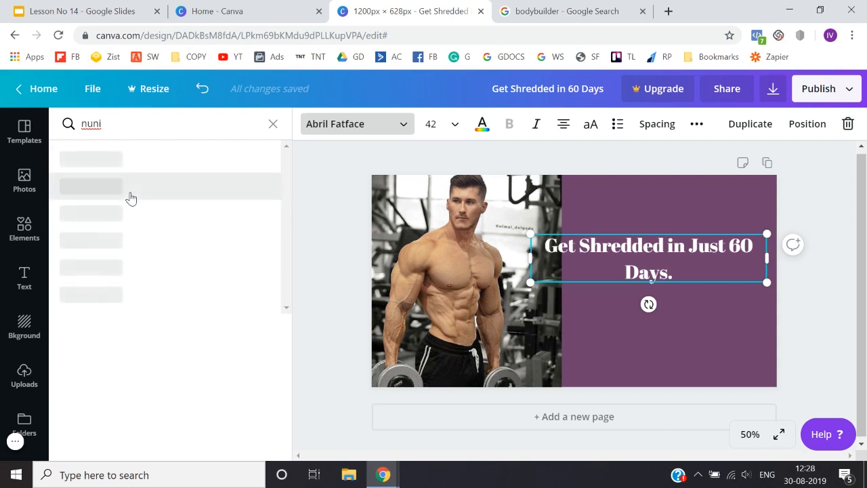
{"action": "type", "text": "to"}
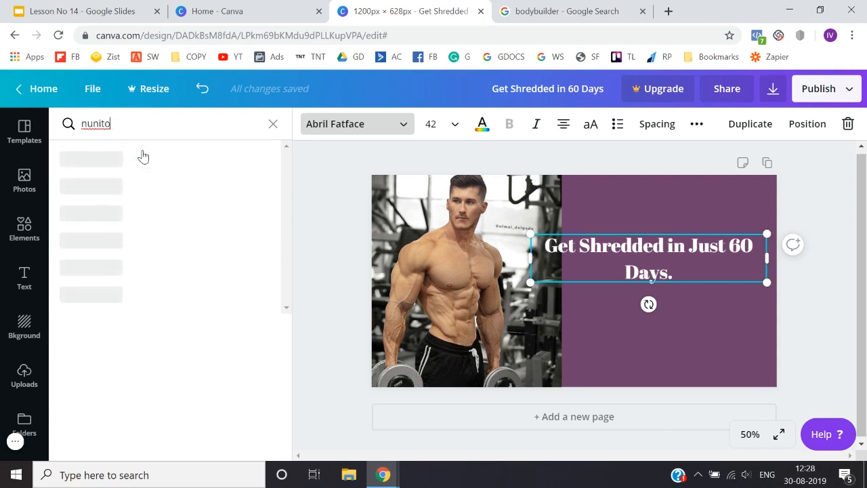
{"action": "left_click", "coordinate": [126, 164]}
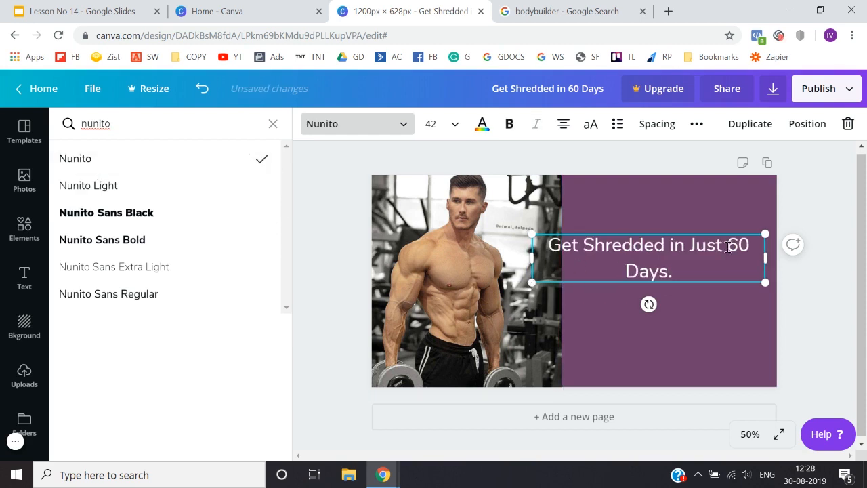
Step: Break the heading into two lines reading "Get Shredded in" and "Just 60 Days."
{"action": "key", "text": "Return"}
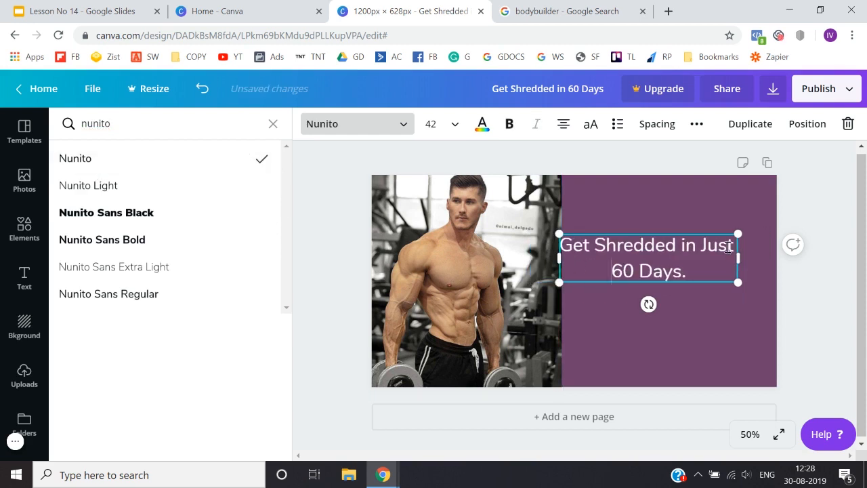
{"action": "left_click", "coordinate": [701, 247]}
{"action": "key", "text": "Return"}
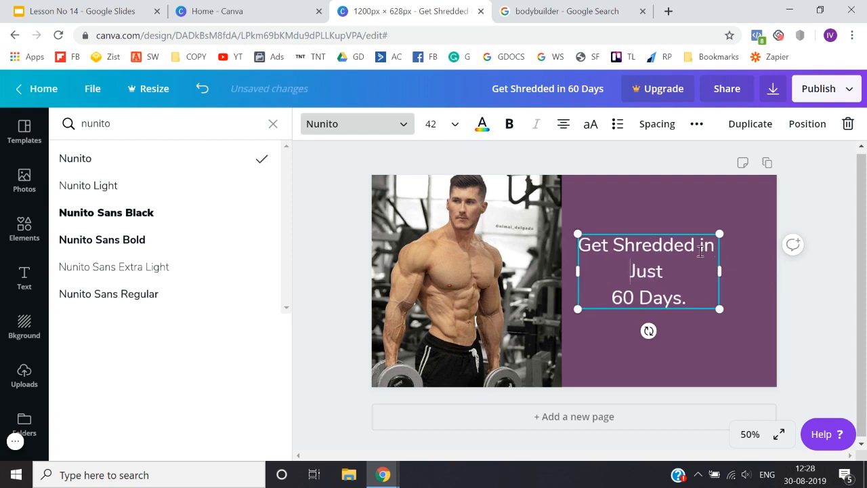
{"action": "key", "text": "Right"}
{"action": "key", "text": "Delete"}
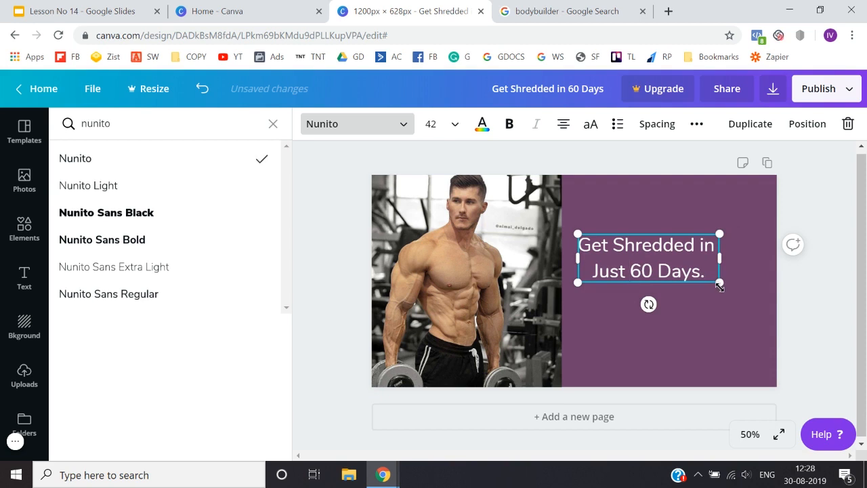
Step: Enlarge the heading to a font size of about 62.4 and position it to span the width of the purple area
{"action": "left_click_drag", "start_coordinate": [719, 284], "coordinate": [781, 304]}
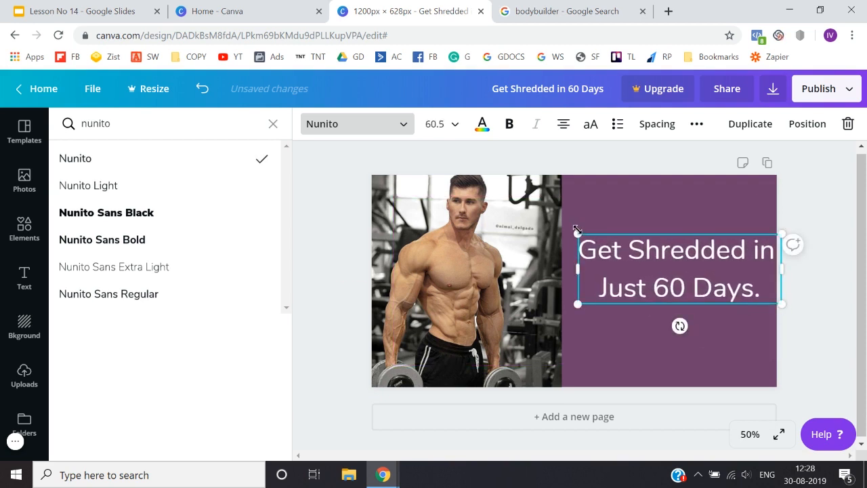
{"action": "left_click_drag", "start_coordinate": [577, 230], "coordinate": [561, 225]}
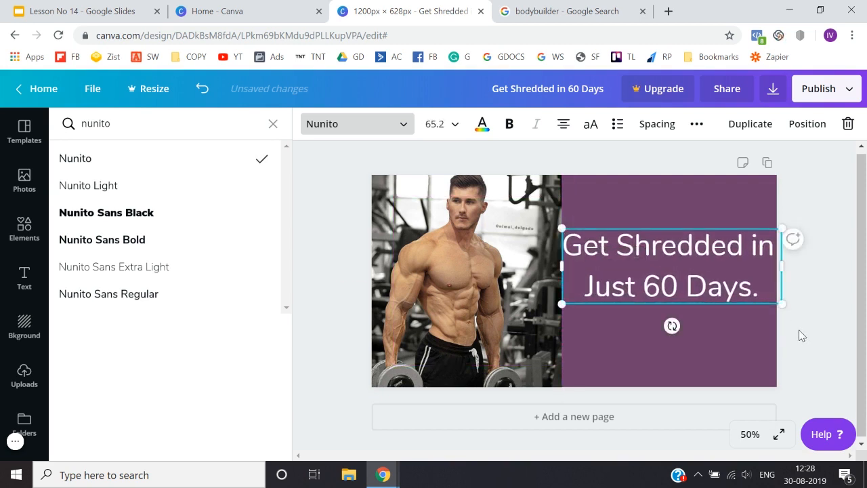
{"action": "left_click", "coordinate": [800, 332]}
{"action": "left_click", "coordinate": [722, 290]}
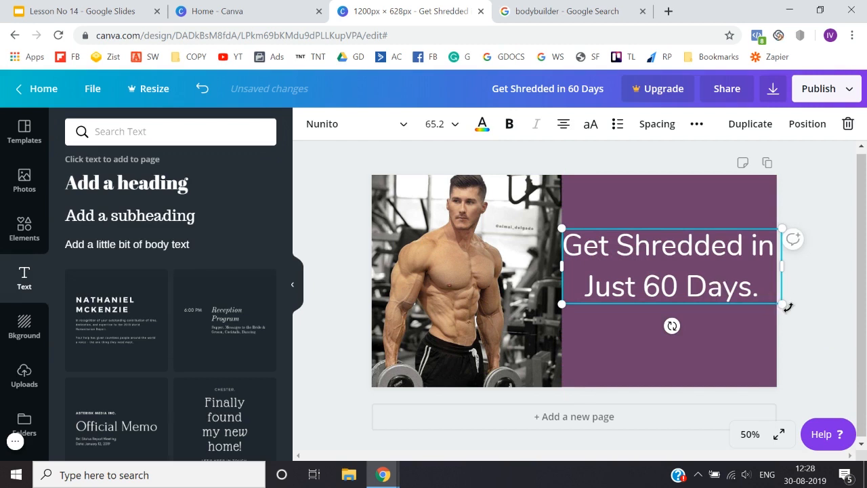
{"action": "left_click_drag", "start_coordinate": [783, 305], "coordinate": [772, 300]}
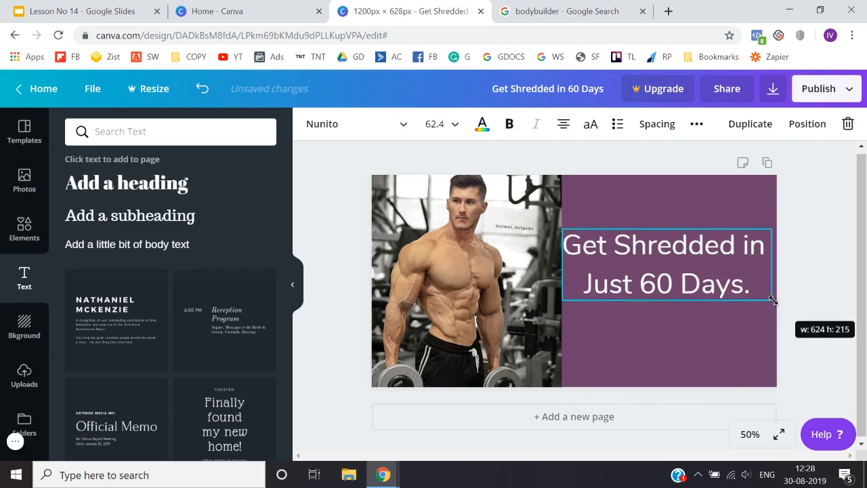
{"action": "left_click", "coordinate": [816, 321]}
{"action": "left_click_drag", "start_coordinate": [670, 288], "coordinate": [673, 286]}
{"action": "left_click", "coordinate": [794, 245]}
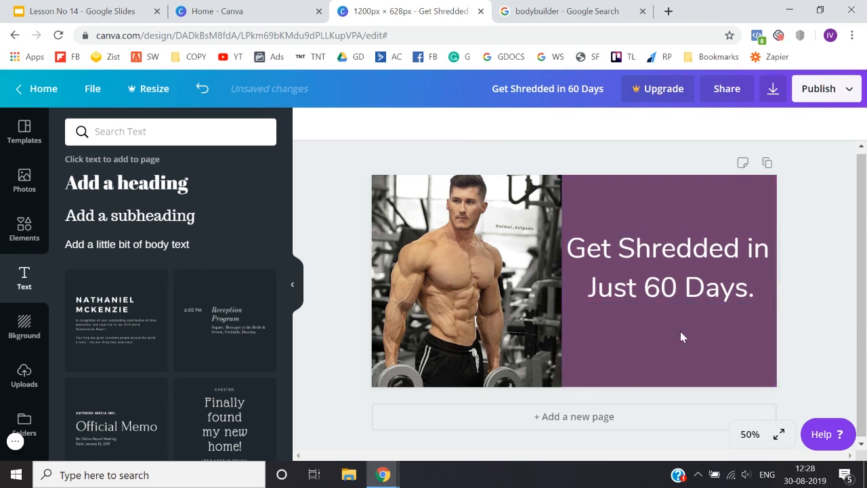
Step: Add a square shape and reshape it into a wide, flat button rectangle below the heading on the purple area
{"action": "left_click", "coordinate": [24, 231]}
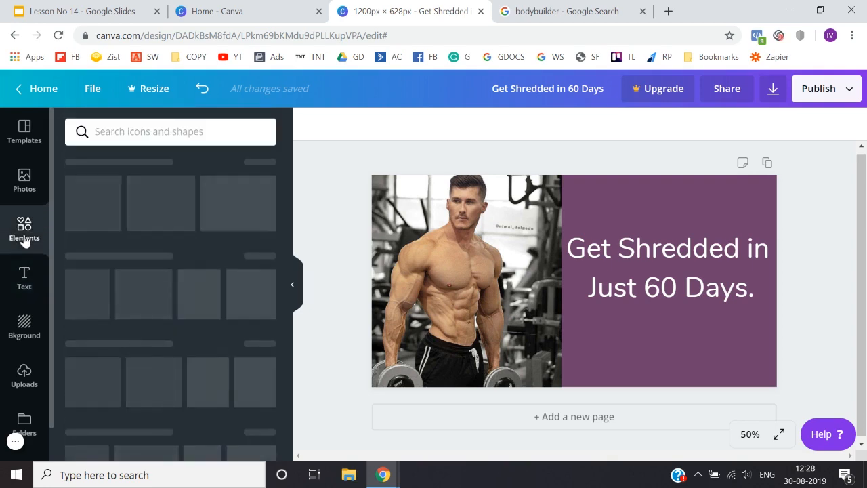
{"action": "scroll", "coordinate": [99, 290], "scroll_direction": "down", "scroll_amount": 5}
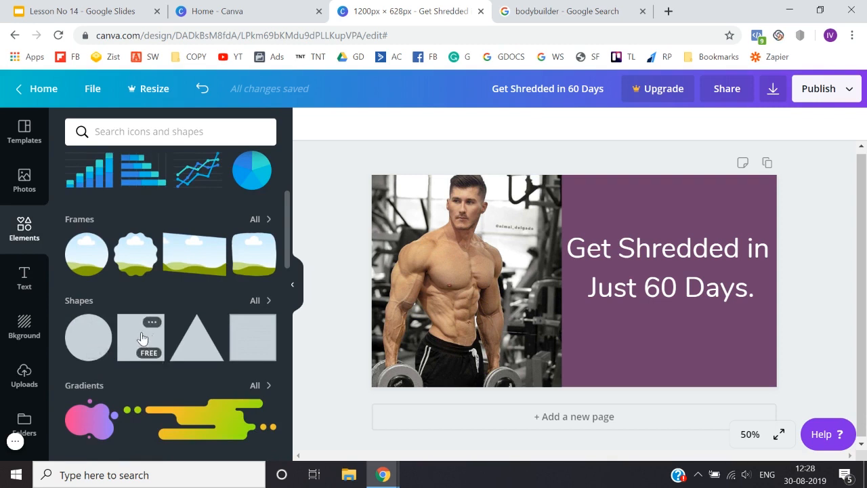
{"action": "left_click", "coordinate": [140, 338]}
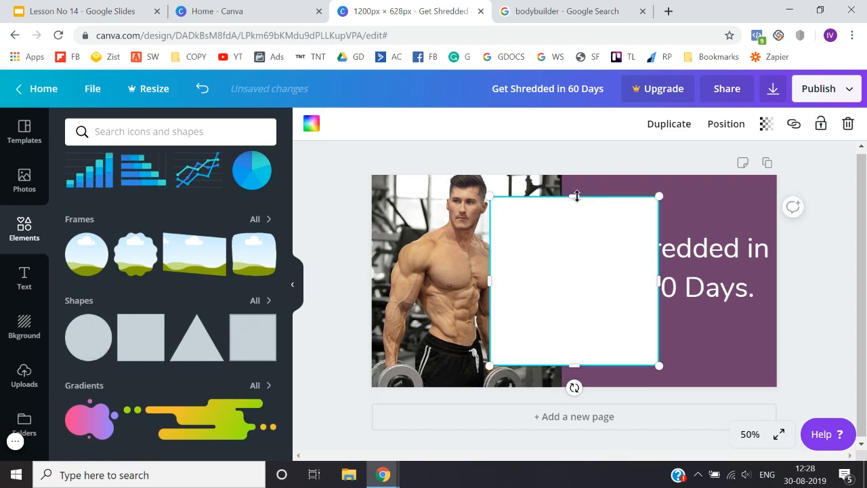
{"action": "left_click_drag", "start_coordinate": [574, 193], "coordinate": [591, 359]}
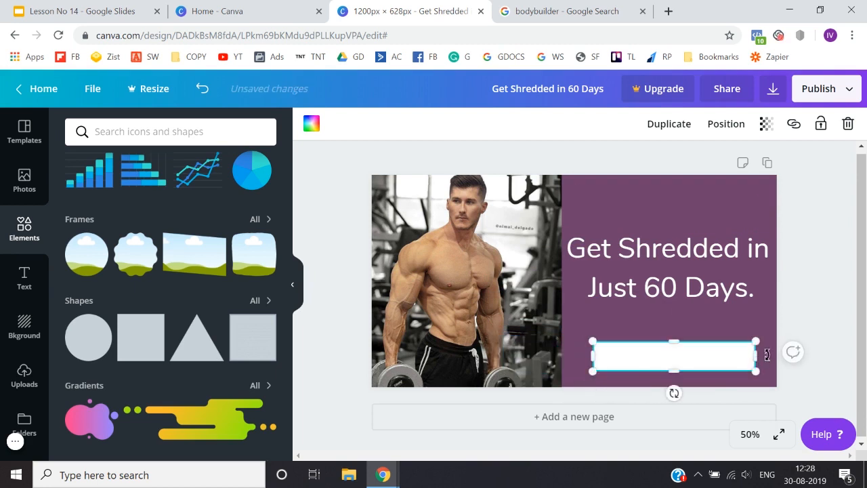
{"action": "left_click_drag", "start_coordinate": [758, 359], "coordinate": [753, 359]}
Step: Fill the button rectangle with the default royal blue and deselect it
{"action": "left_click", "coordinate": [312, 123]}
{"action": "left_click", "coordinate": [225, 272]}
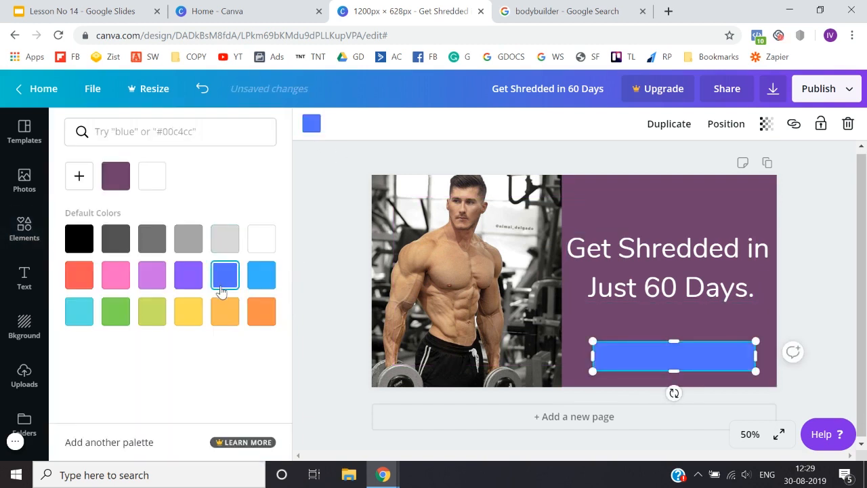
{"action": "left_click", "coordinate": [303, 327]}
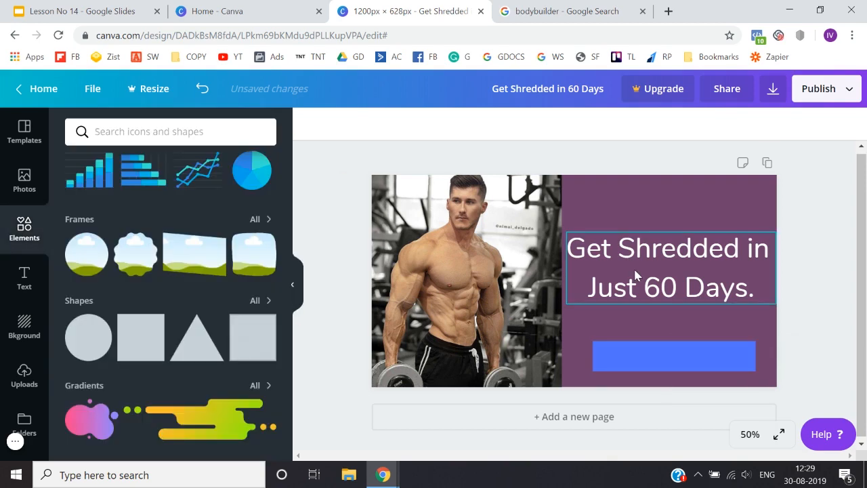
Step: Add a body text box reading "GET FREE E-BOOK"
{"action": "left_click", "coordinate": [22, 279]}
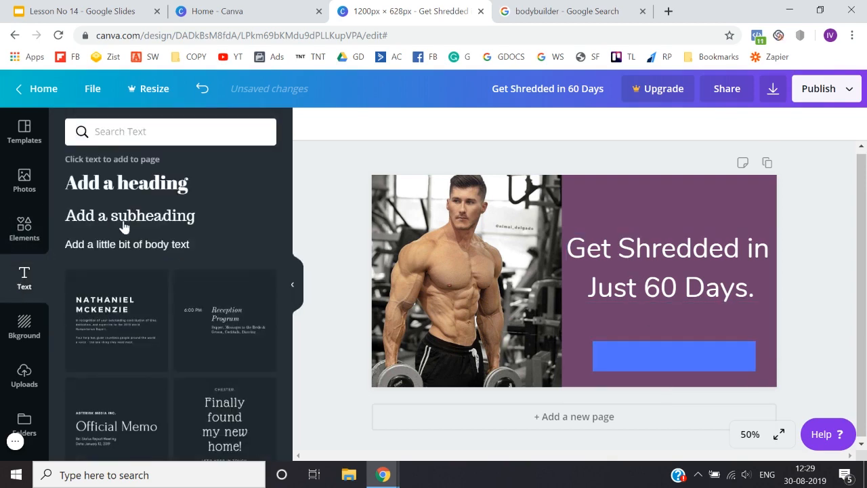
{"action": "left_click", "coordinate": [127, 246]}
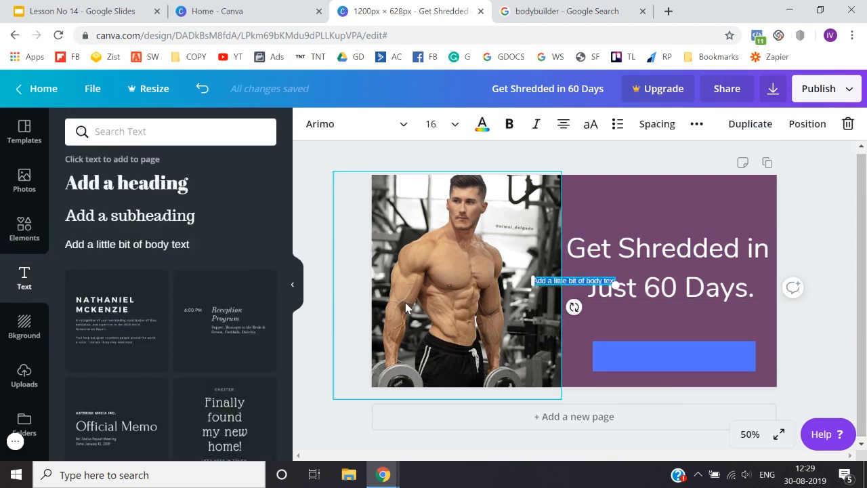
{"action": "type", "text": "GET FREE"}
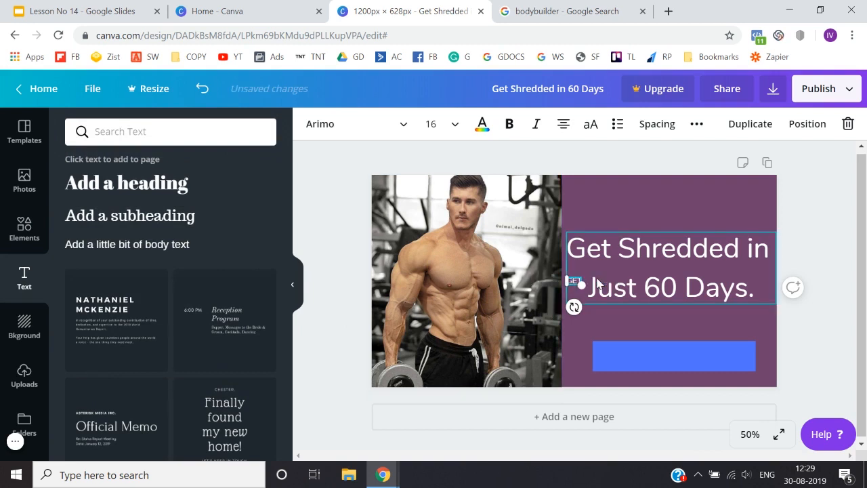
{"action": "type", "text": " E-BOOK"}
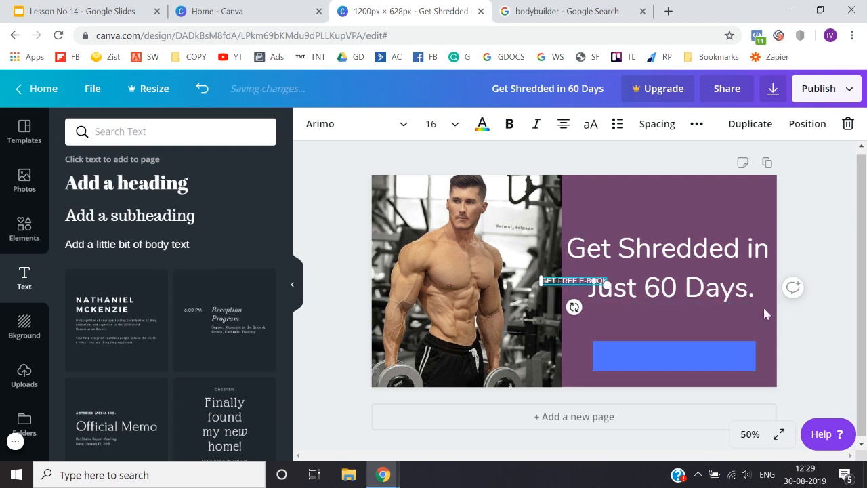
Step: Move the "GET FREE E-BOOK" text onto the blue rectangle, enlarge it to a size of about 36.8 and centre it there
{"action": "left_click_drag", "start_coordinate": [583, 280], "coordinate": [736, 359]}
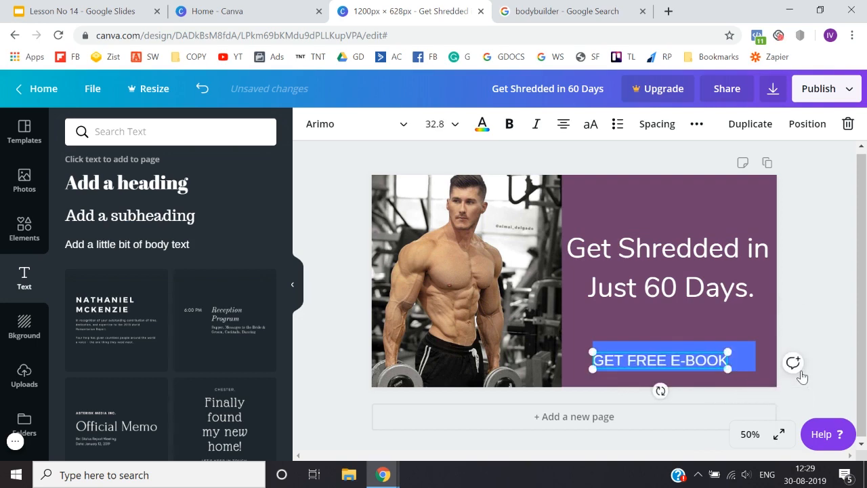
{"action": "left_click", "coordinate": [792, 362]}
{"action": "left_click", "coordinate": [680, 401]}
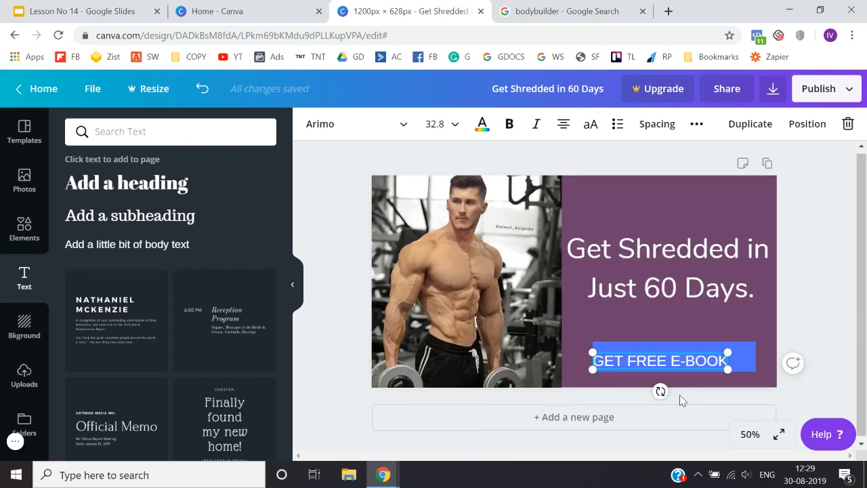
{"action": "left_click", "coordinate": [797, 346]}
{"action": "left_click_drag", "start_coordinate": [700, 357], "coordinate": [753, 349]}
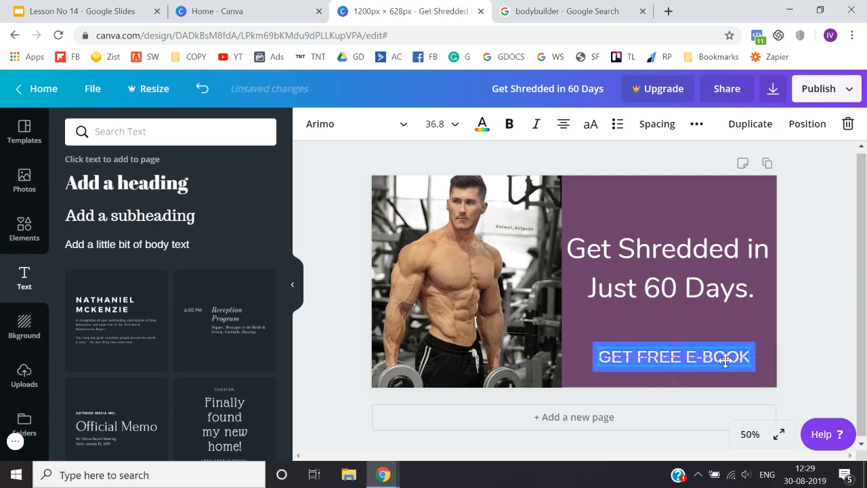
{"action": "left_click", "coordinate": [793, 356]}
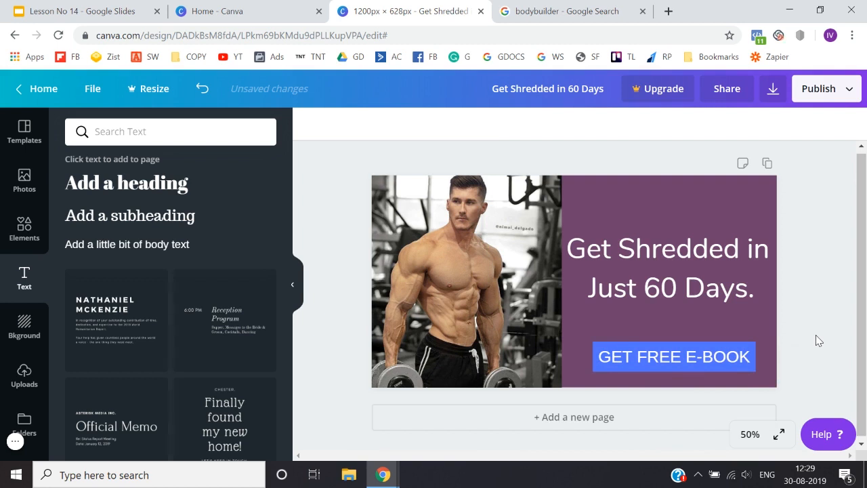
Step: Download the finished ad as a PNG and dismiss the referral dialog and the browser's download bar
{"action": "left_click", "coordinate": [800, 89]}
{"action": "left_click", "coordinate": [706, 160]}
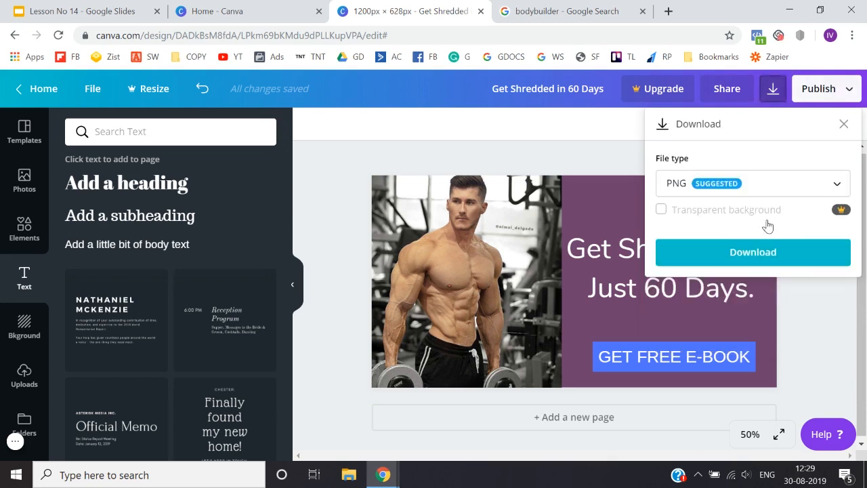
{"action": "left_click", "coordinate": [776, 255]}
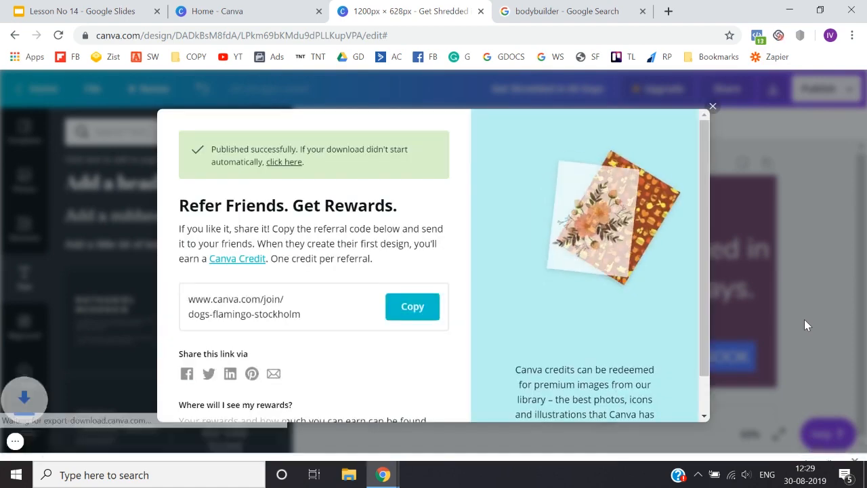
{"action": "left_click", "coordinate": [712, 105]}
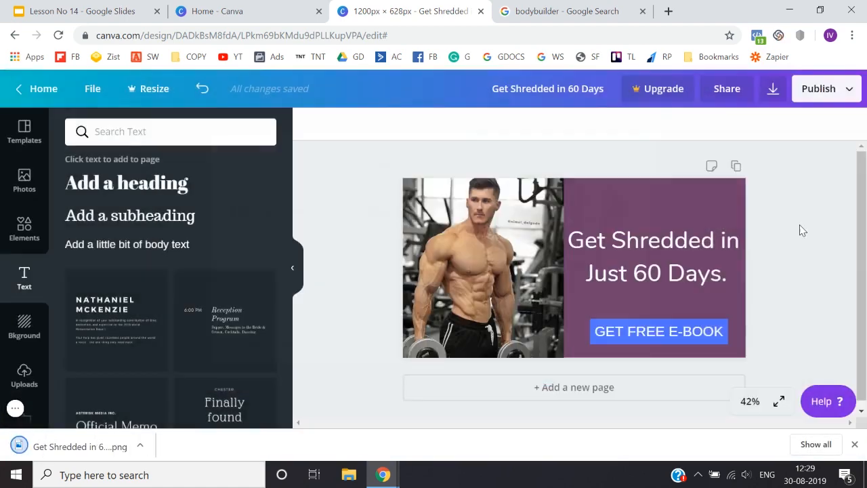
{"action": "left_click", "coordinate": [855, 444]}
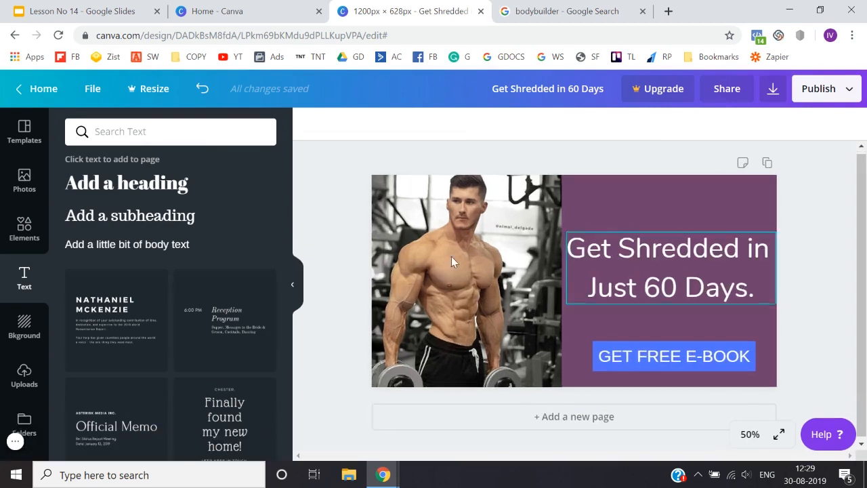
Step: Search Google for "facebook text overlay" in the bodybuilder search tab and open Facebook's Text Overlay Tool
{"action": "left_click", "coordinate": [541, 10]}
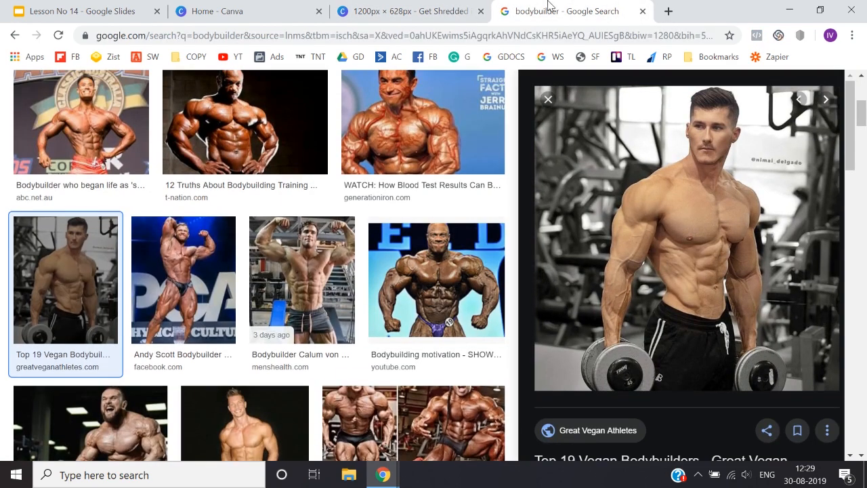
{"action": "left_click", "coordinate": [529, 35]}
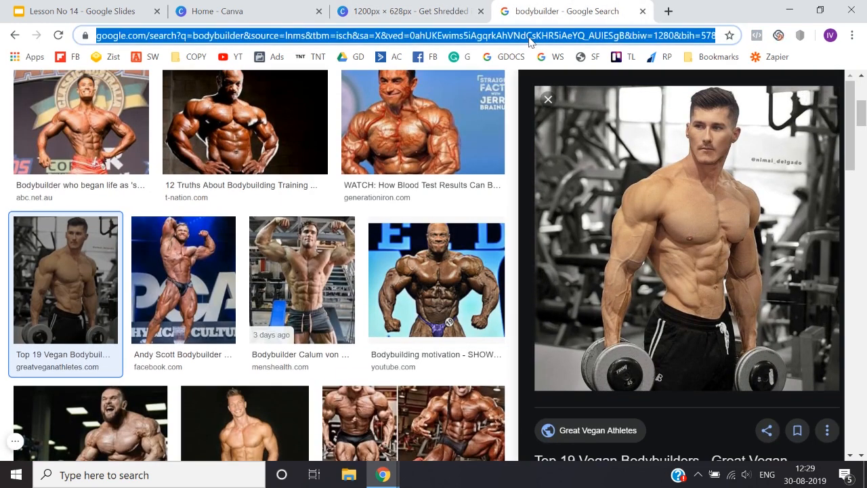
{"action": "type", "text": "fa"}
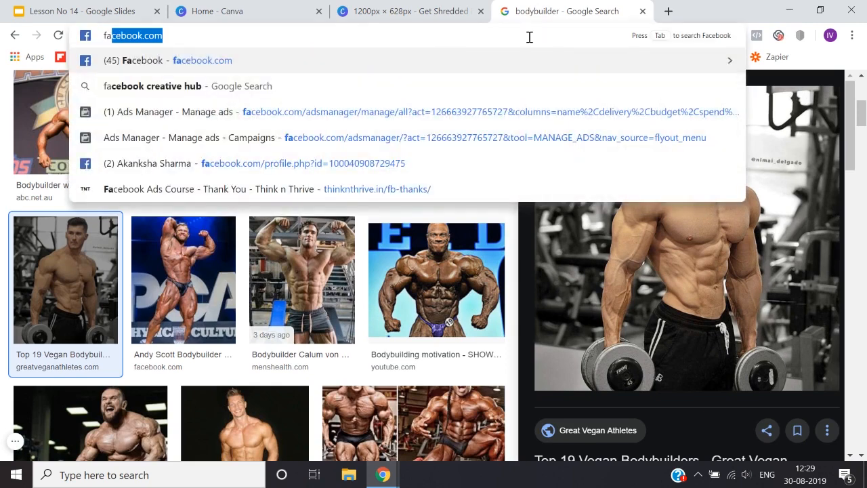
{"action": "type", "text": "ace"}
{"action": "key", "text": "BackSpace"}
{"action": "key", "text": "BackSpace"}
{"action": "key", "text": "BackSpace"}
{"action": "type", "text": "ce"}
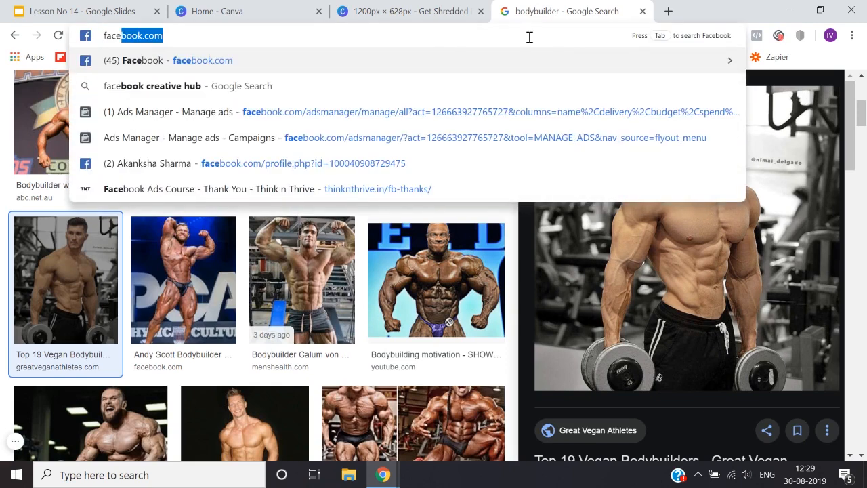
{"action": "type", "text": "book text "}
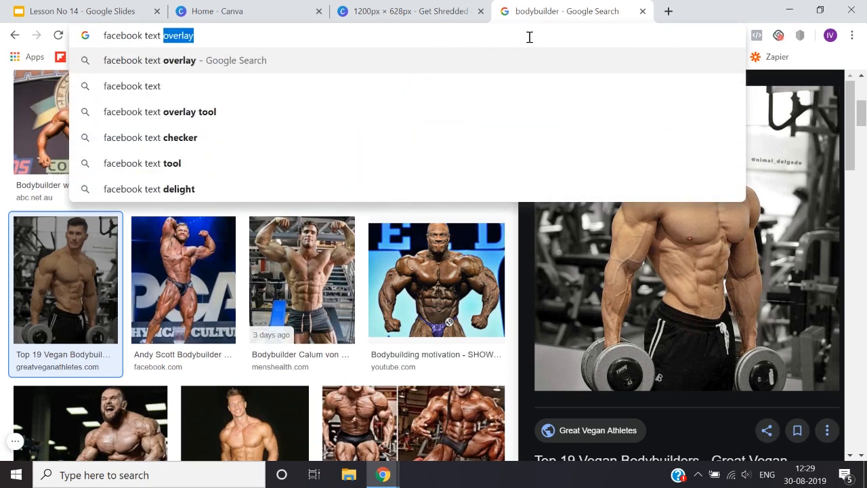
{"action": "type", "text": "o"}
{"action": "key", "text": "Return"}
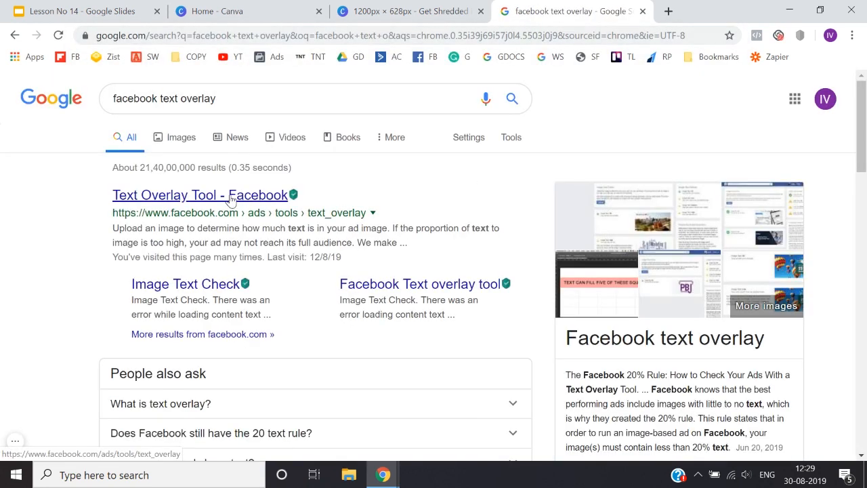
{"action": "left_click", "coordinate": [281, 196]}
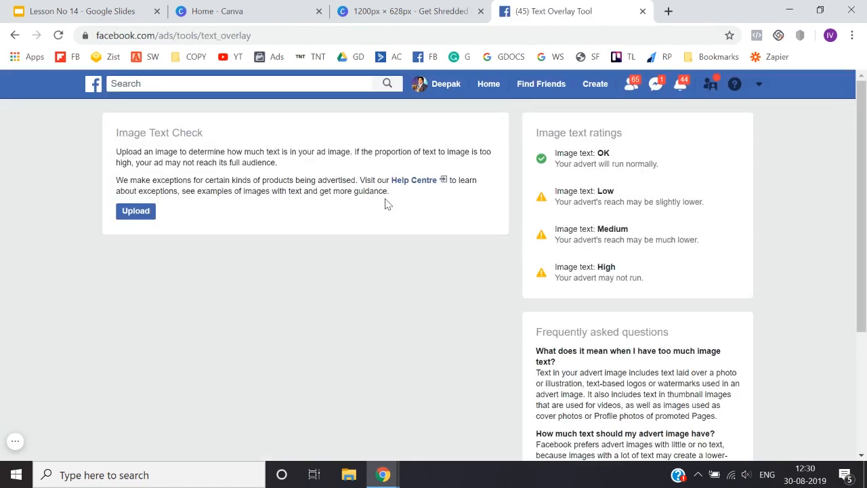
Step: Upload the "Get Shredded in 60 Days" image from the Downloads folder to the image text check
{"action": "left_click", "coordinate": [140, 212]}
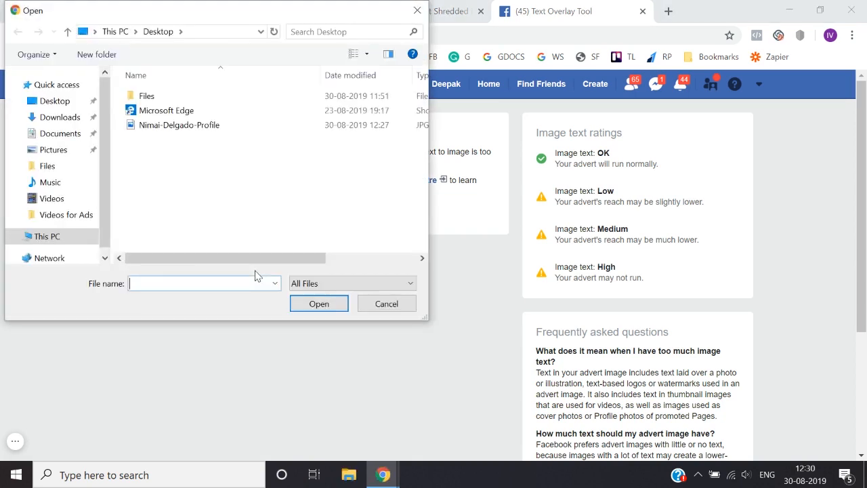
{"action": "left_click", "coordinate": [70, 122]}
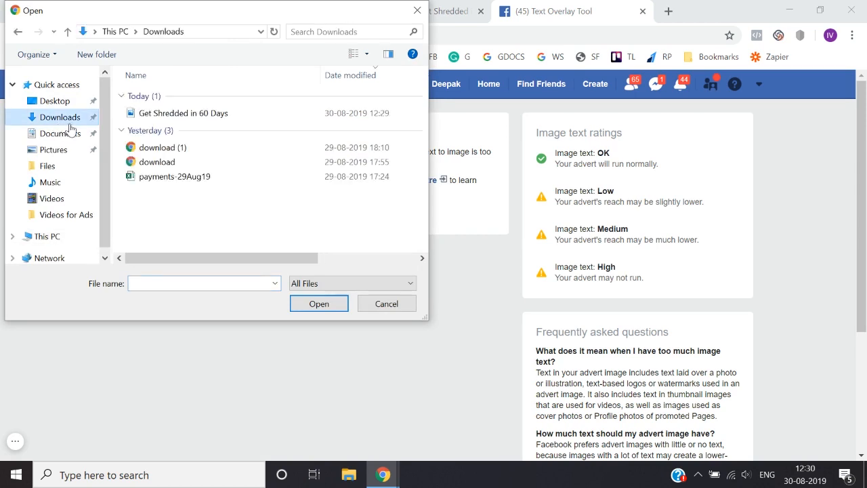
{"action": "left_click", "coordinate": [195, 117]}
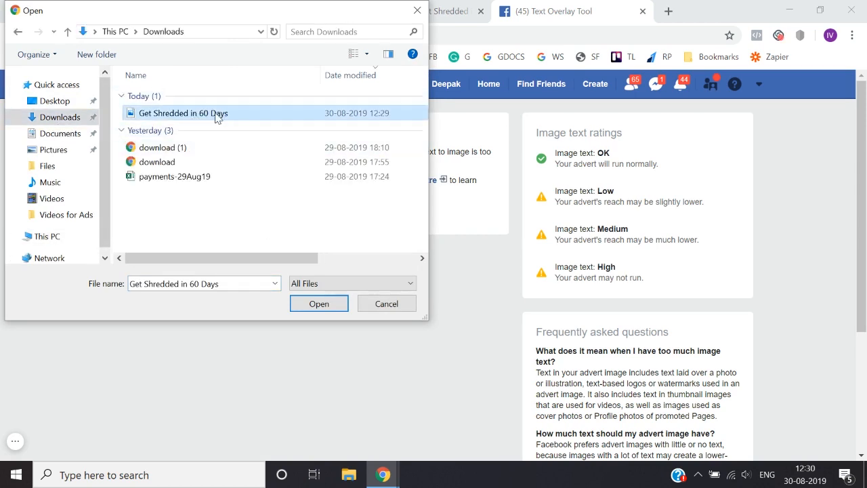
{"action": "double_click", "coordinate": [217, 115]}
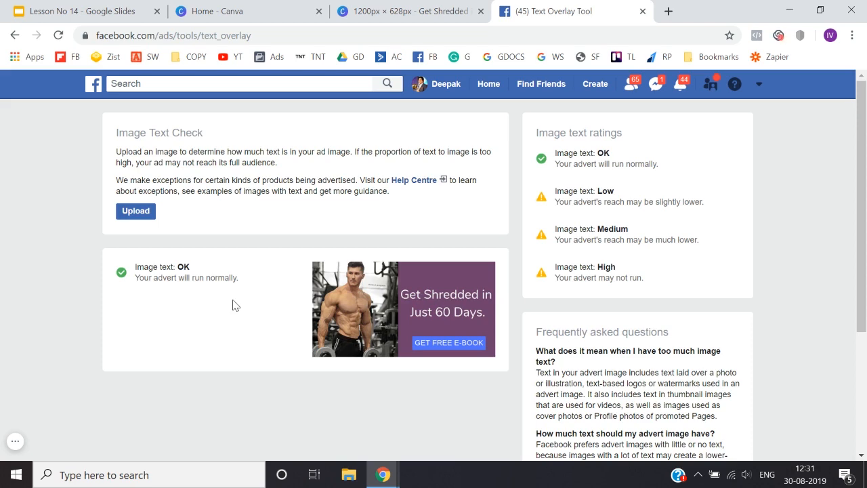
Step: Return to Canva and create a new blank design with custom dimensions of 1080 × 1080 px
{"action": "left_click", "coordinate": [458, 8]}
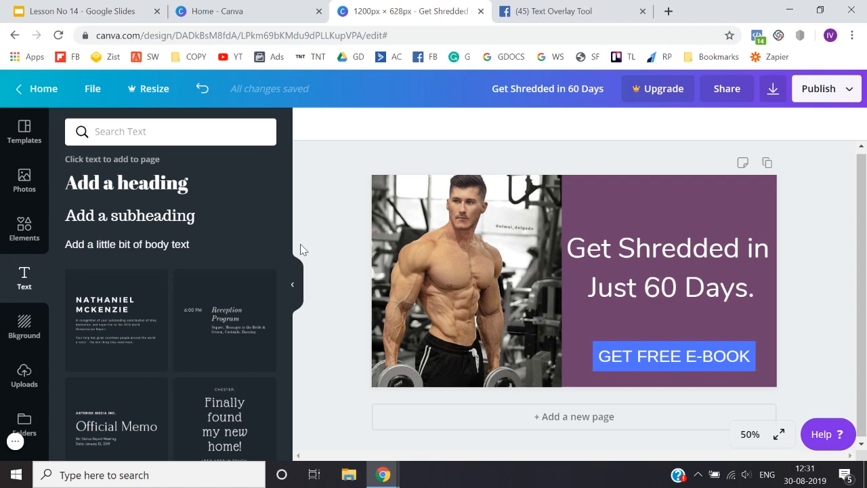
{"action": "left_click", "coordinate": [33, 88]}
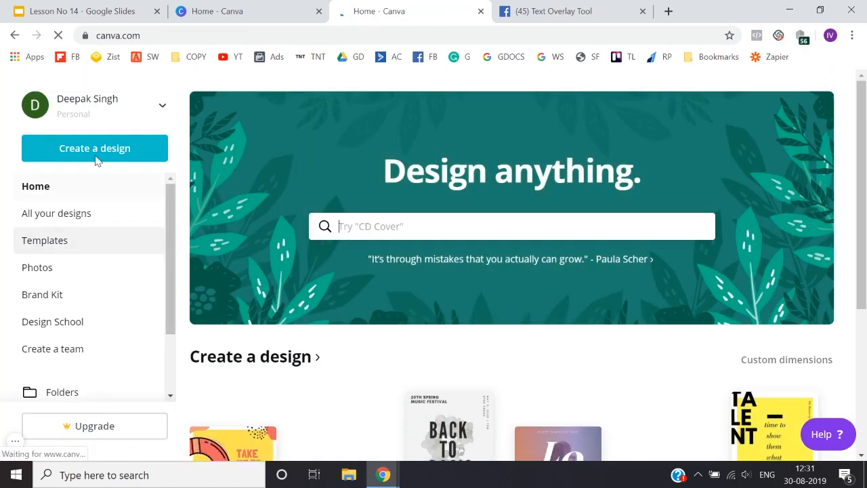
{"action": "left_click", "coordinate": [98, 156]}
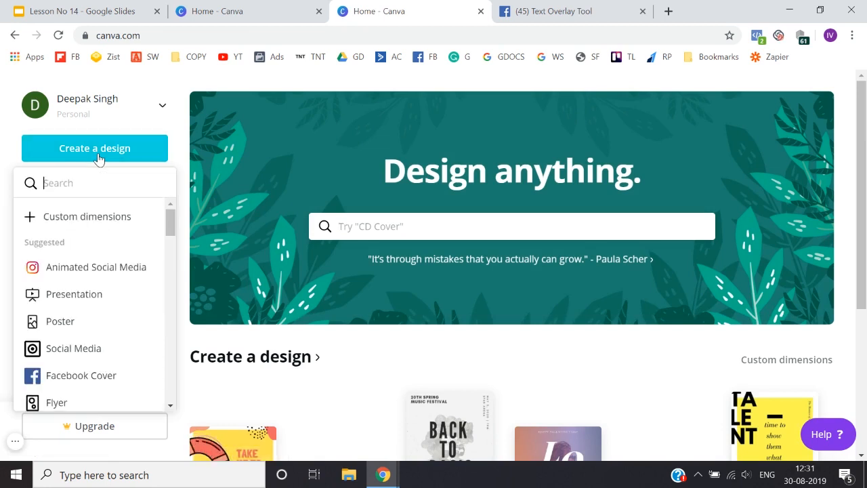
{"action": "left_click", "coordinate": [101, 218]}
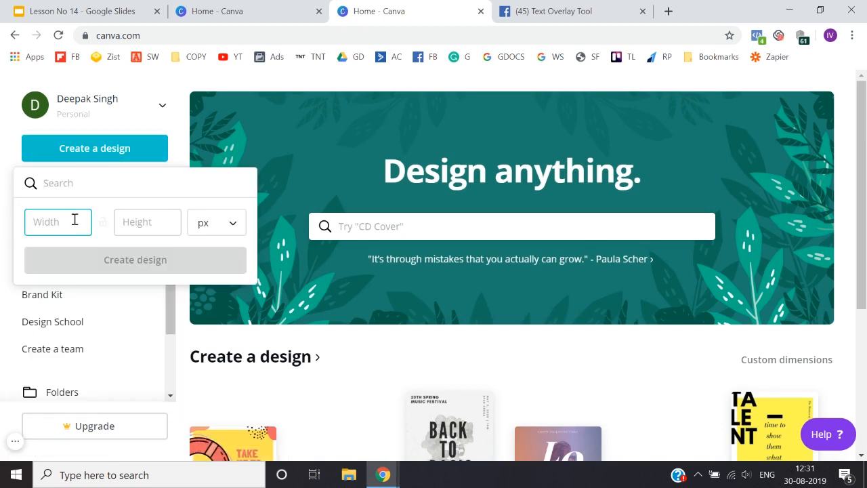
{"action": "type", "text": "1080"}
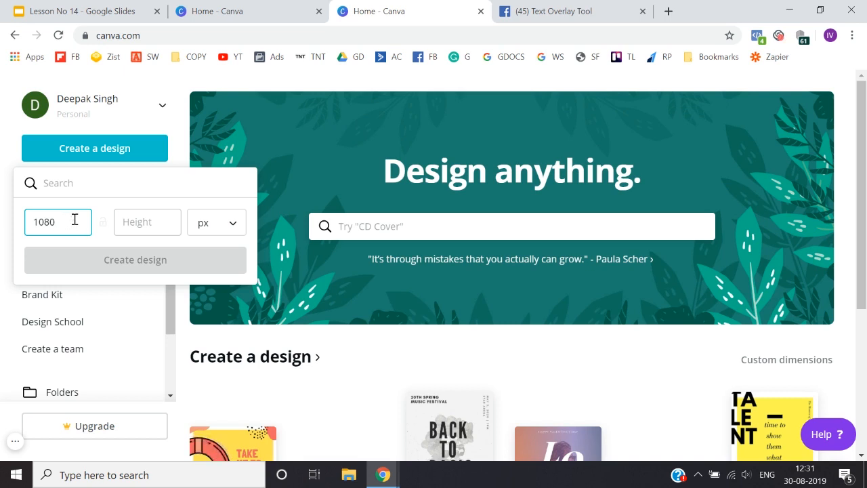
{"action": "key", "text": "Tab"}
{"action": "type", "text": "1080"}
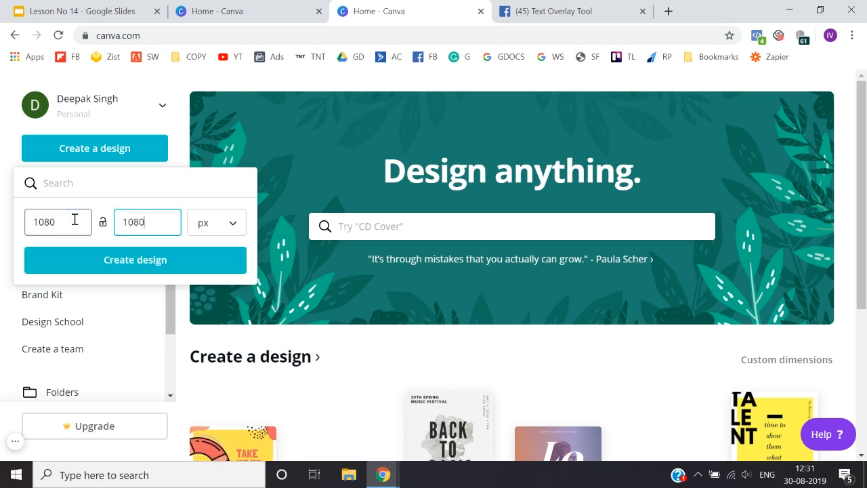
{"action": "left_click", "coordinate": [133, 262]}
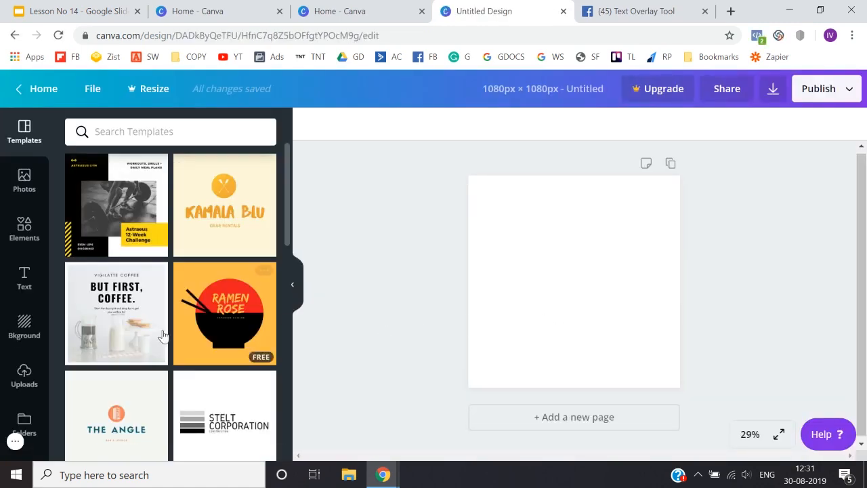
Step: Browse the square design templates for layout ideas
{"action": "scroll", "coordinate": [156, 330], "scroll_direction": "down", "scroll_amount": 5}
{"action": "scroll", "coordinate": [160, 333], "scroll_direction": "down", "scroll_amount": 4}
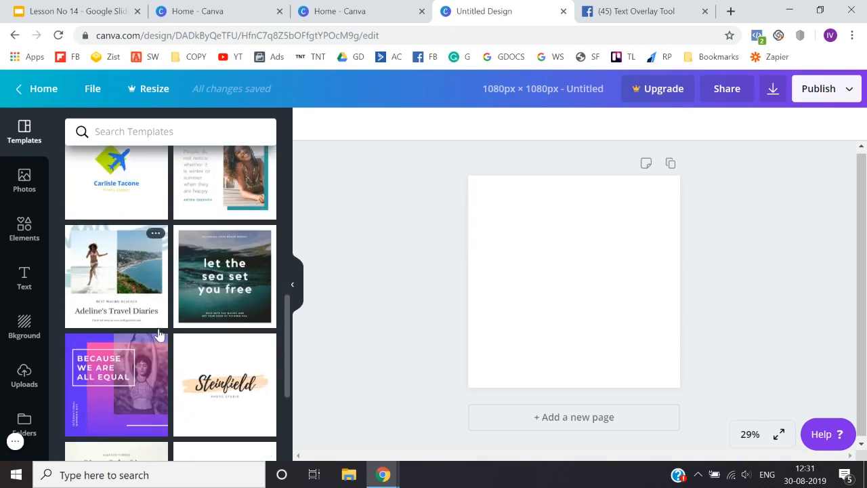
{"action": "scroll", "coordinate": [159, 331], "scroll_direction": "down", "scroll_amount": 5}
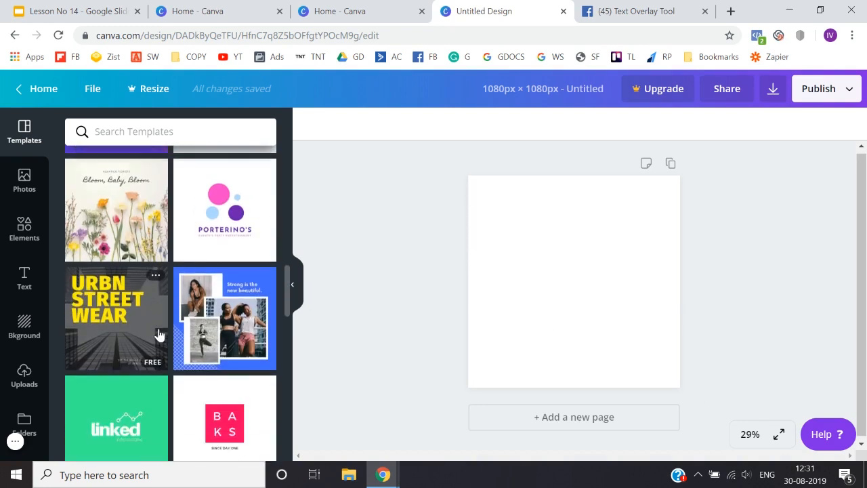
{"action": "scroll", "coordinate": [159, 334], "scroll_direction": "down", "scroll_amount": 3}
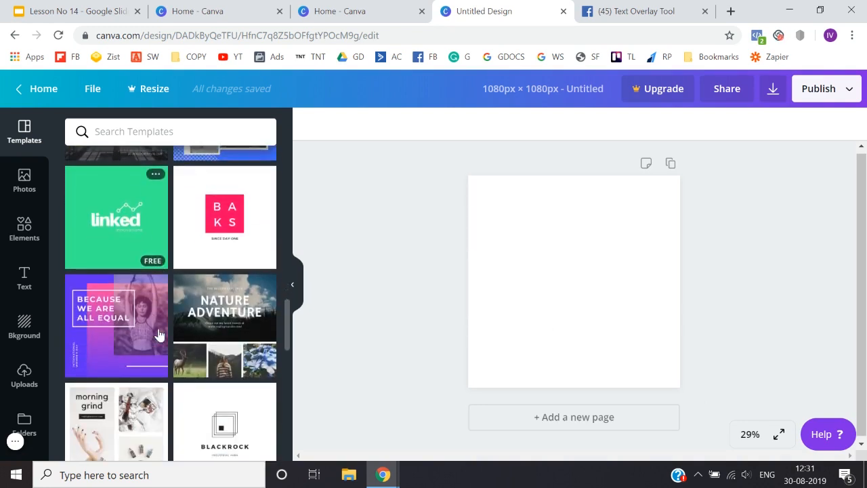
{"action": "scroll", "coordinate": [158, 333], "scroll_direction": "down", "scroll_amount": 6}
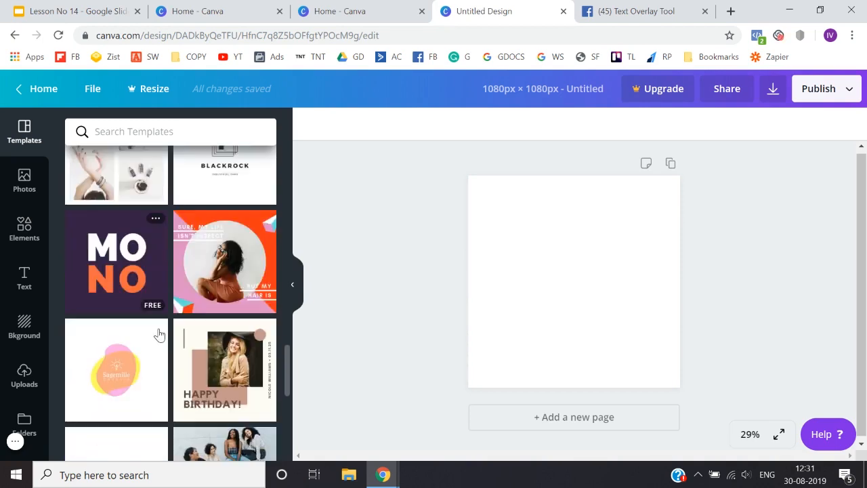
{"action": "scroll", "coordinate": [159, 333], "scroll_direction": "down", "scroll_amount": 4}
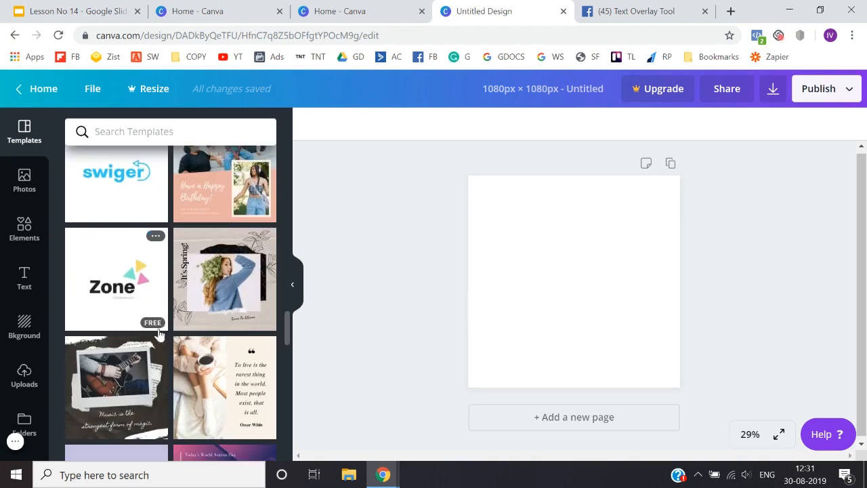
{"action": "scroll", "coordinate": [200, 347], "scroll_direction": "down", "scroll_amount": 5}
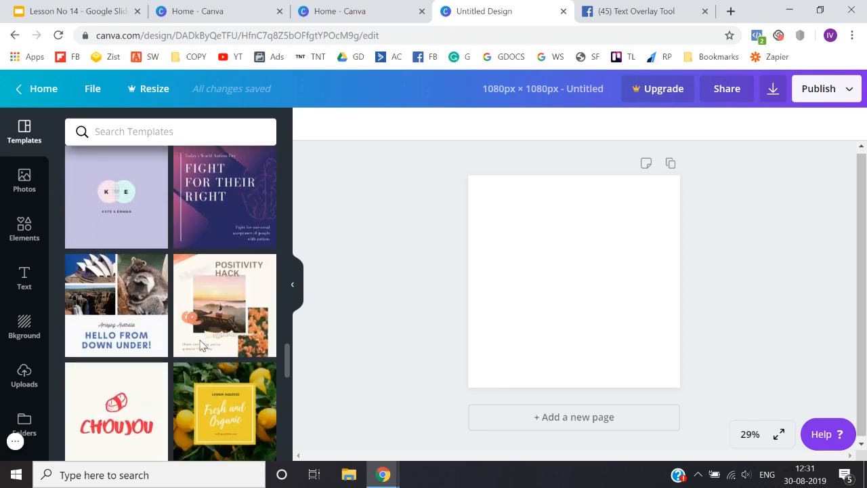
{"action": "scroll", "coordinate": [199, 347], "scroll_direction": "down", "scroll_amount": 2}
{"action": "scroll", "coordinate": [200, 346], "scroll_direction": "up", "scroll_amount": 3}
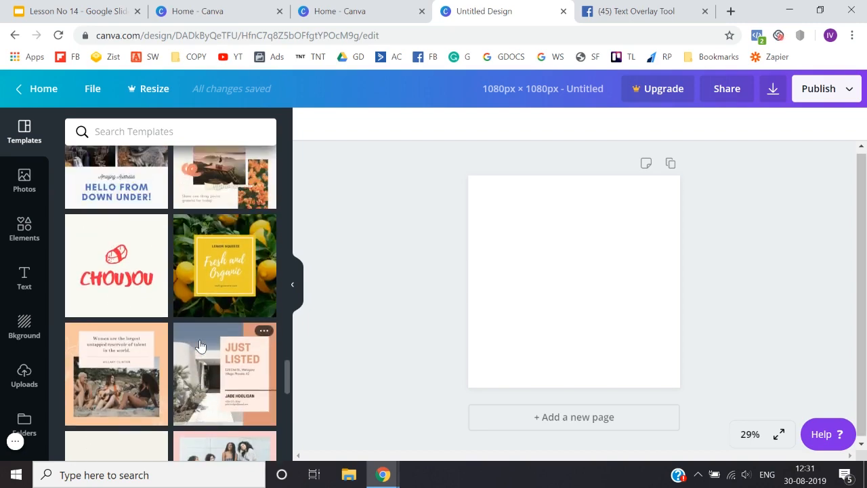
{"action": "scroll", "coordinate": [200, 346], "scroll_direction": "down", "scroll_amount": 3}
{"action": "scroll", "coordinate": [200, 346], "scroll_direction": "down", "scroll_amount": 4}
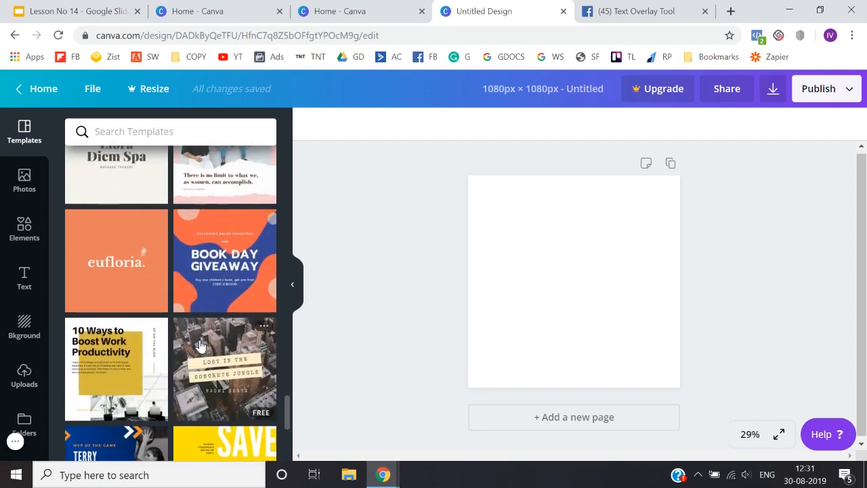
{"action": "scroll", "coordinate": [199, 346], "scroll_direction": "down", "scroll_amount": 10}
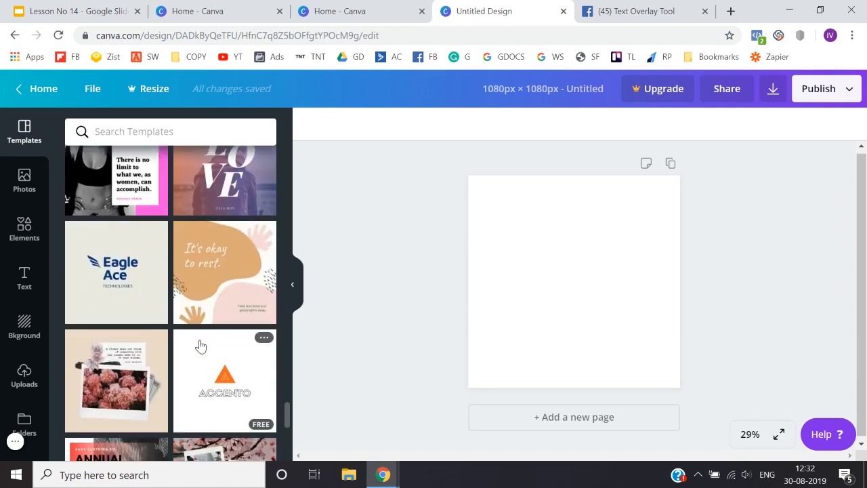
{"action": "scroll", "coordinate": [200, 346], "scroll_direction": "down", "scroll_amount": 5}
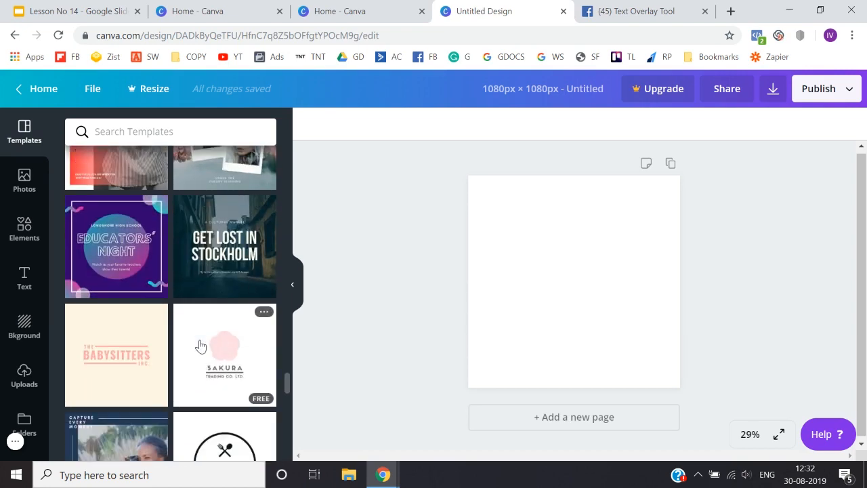
{"action": "scroll", "coordinate": [200, 346], "scroll_direction": "down", "scroll_amount": 5}
{"action": "scroll", "coordinate": [199, 346], "scroll_direction": "down", "scroll_amount": 1}
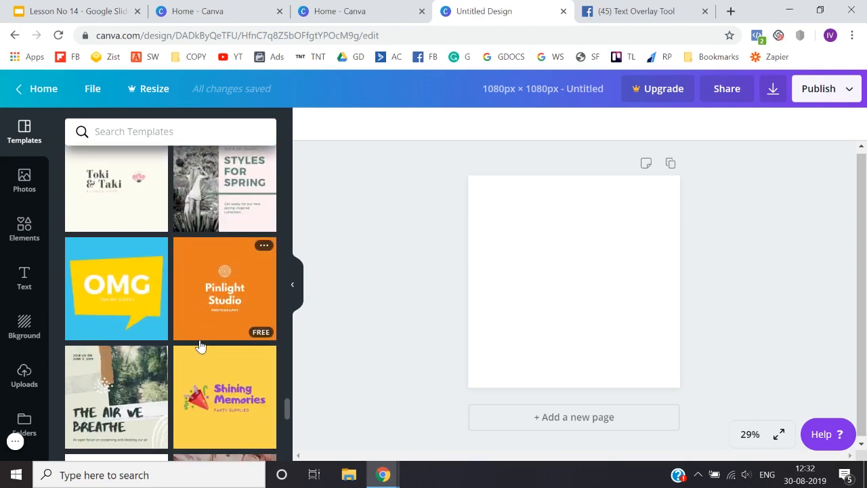
{"action": "scroll", "coordinate": [238, 350], "scroll_direction": "down", "scroll_amount": 2}
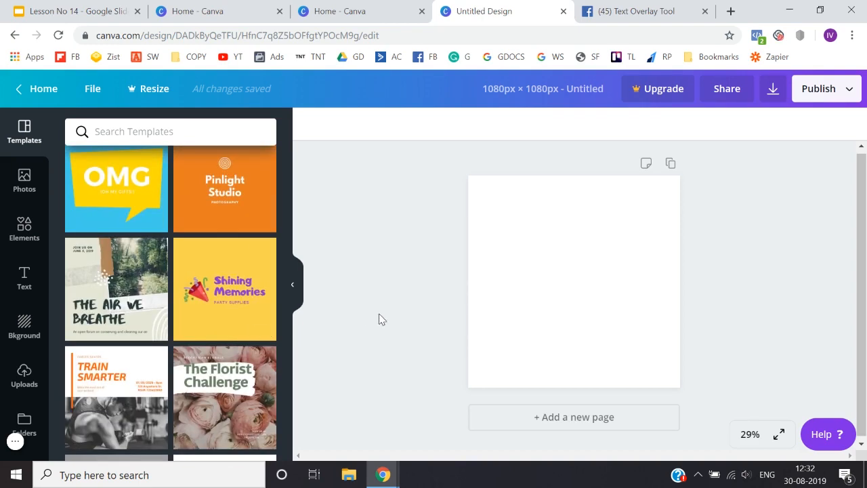
Step: Fill the blank page's background with the default light orange and deselect the page
{"action": "left_click", "coordinate": [561, 342]}
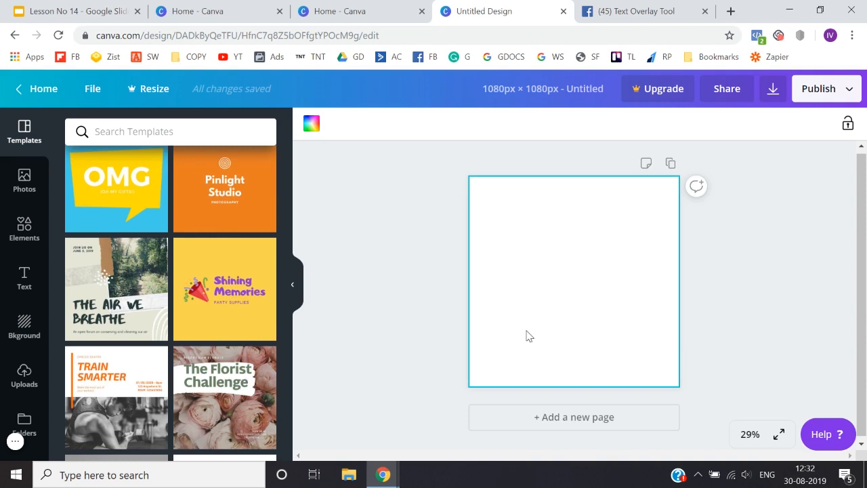
{"action": "left_click", "coordinate": [312, 123]}
{"action": "left_click", "coordinate": [217, 310]}
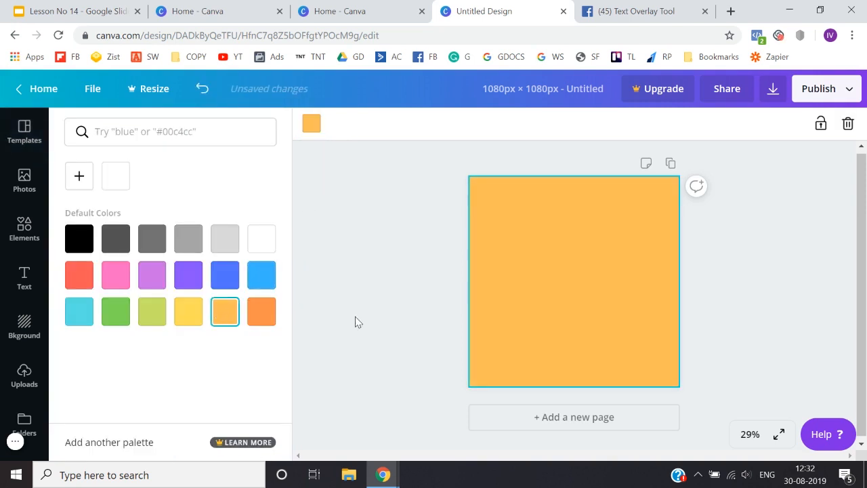
{"action": "left_click", "coordinate": [355, 316]}
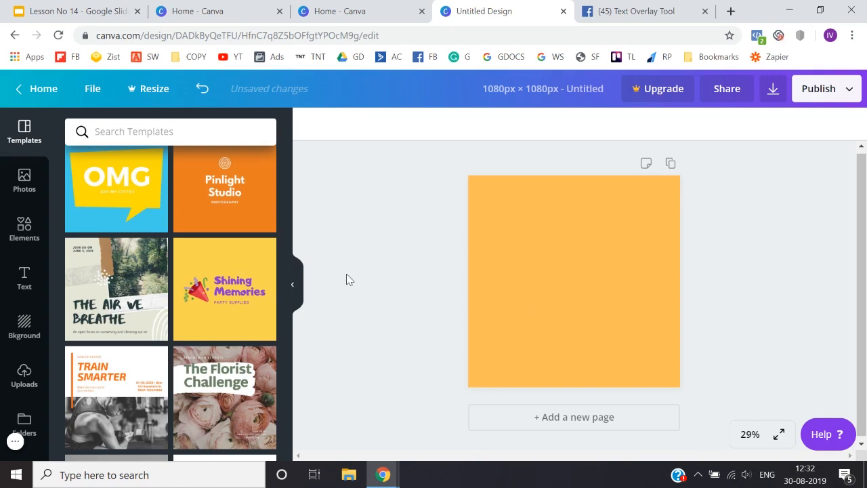
Step: Search Google Images for "bodybuilder" in a new browser tab and look through the pictures
{"action": "left_click", "coordinate": [25, 379]}
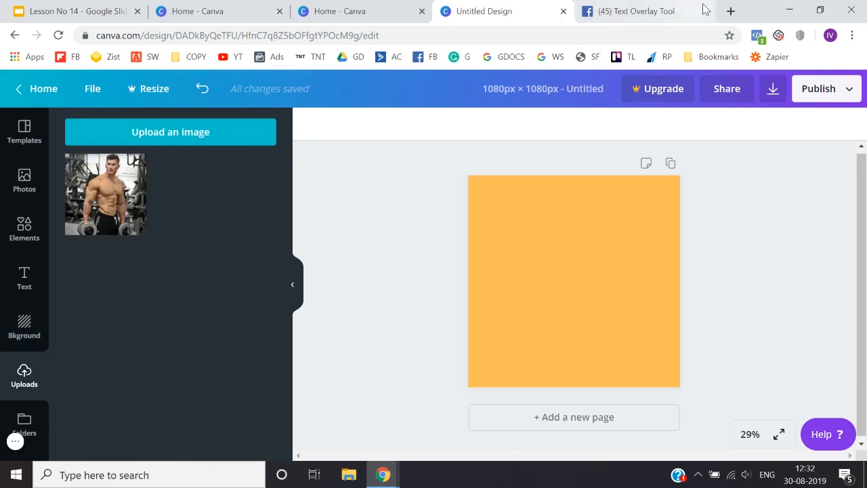
{"action": "left_click", "coordinate": [733, 11]}
{"action": "type", "text": "bodybuilder"}
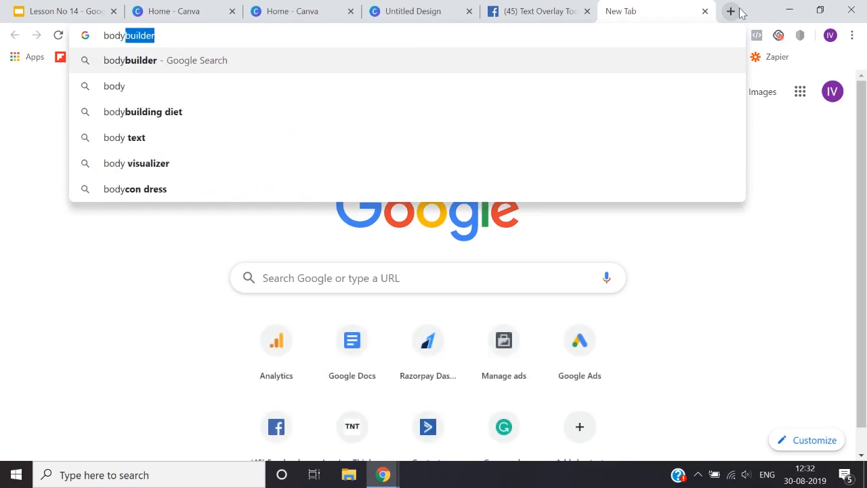
{"action": "key", "text": "Return"}
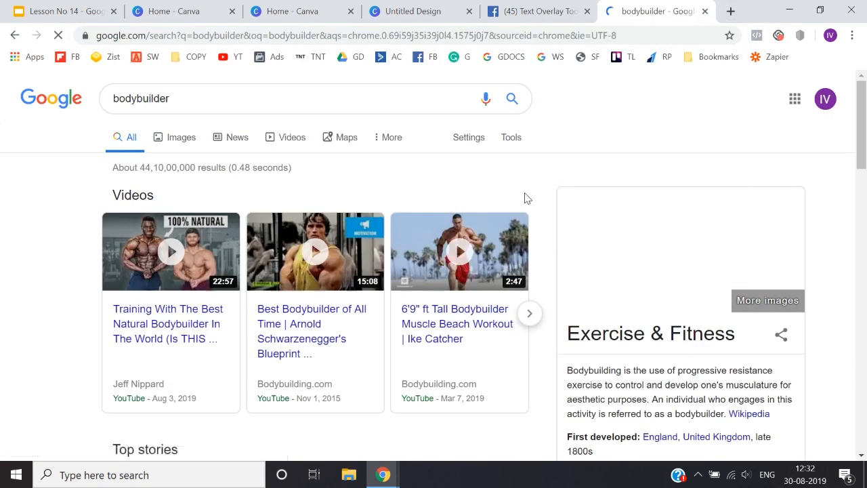
{"action": "left_click", "coordinate": [184, 139]}
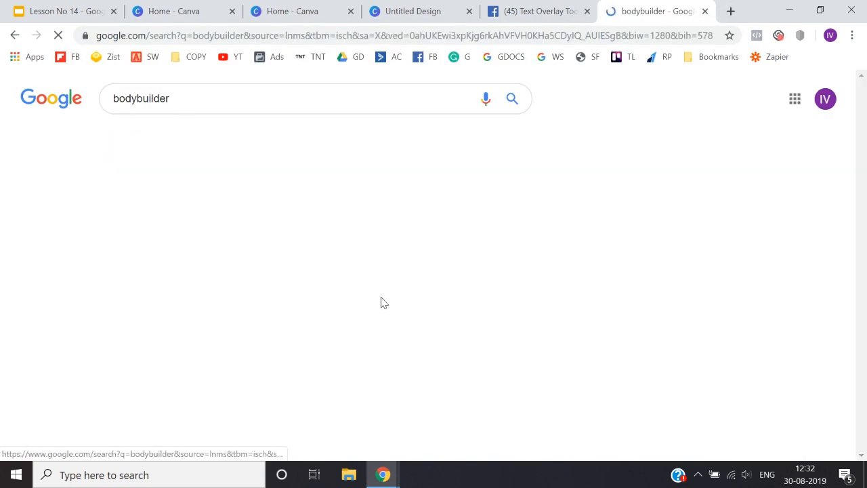
{"action": "scroll", "coordinate": [484, 357], "scroll_direction": "down", "scroll_amount": 2}
{"action": "scroll", "coordinate": [484, 357], "scroll_direction": "down", "scroll_amount": 5}
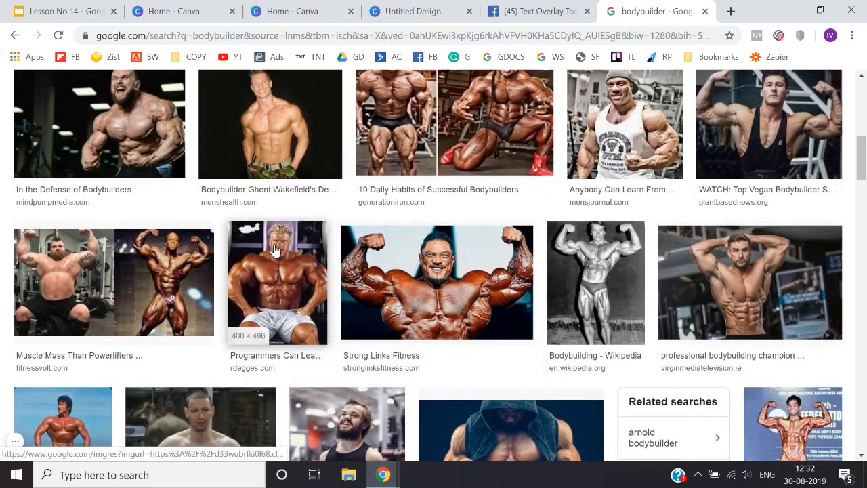
Step: Save the 400 × 496 photo of the seated bodybuilder in white shorts to the Desktop as the PNG image jay-cutler
{"action": "left_click", "coordinate": [274, 250]}
{"action": "right_click", "coordinate": [648, 176]}
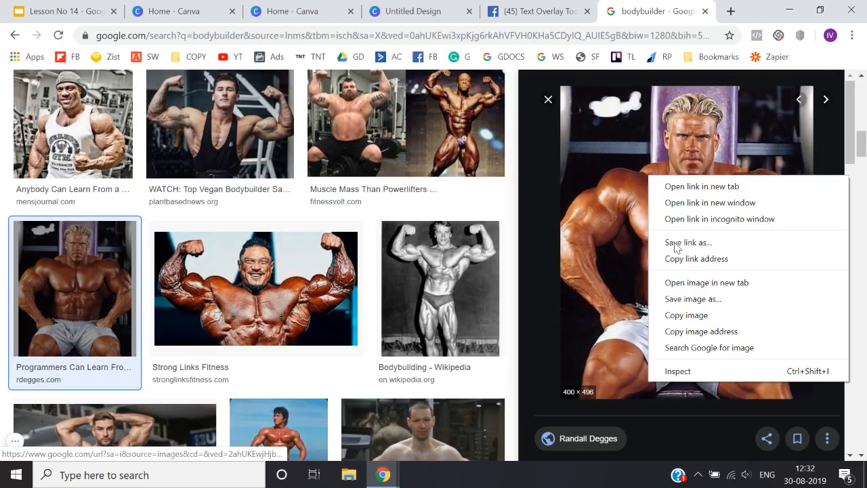
{"action": "left_click", "coordinate": [702, 302]}
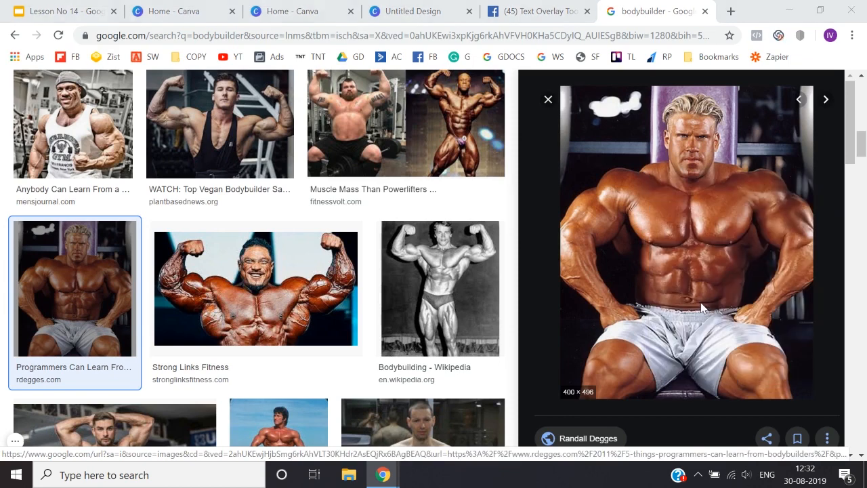
{"action": "left_click", "coordinate": [54, 75]}
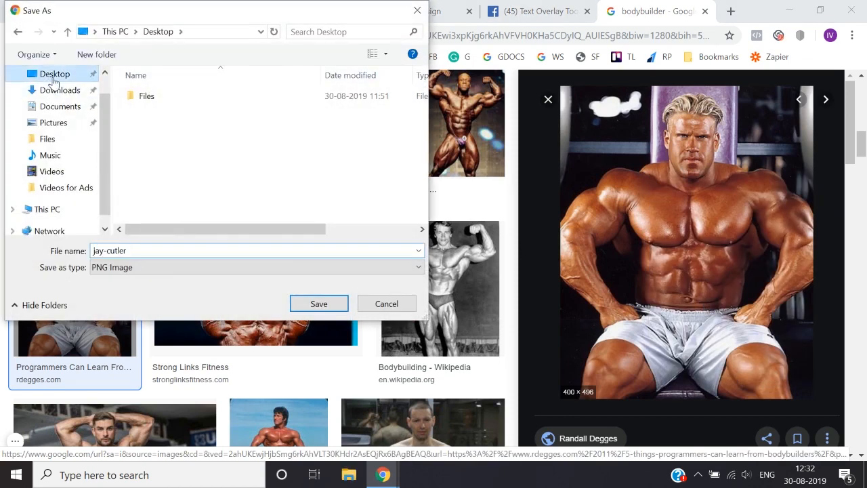
{"action": "left_click", "coordinate": [319, 304]}
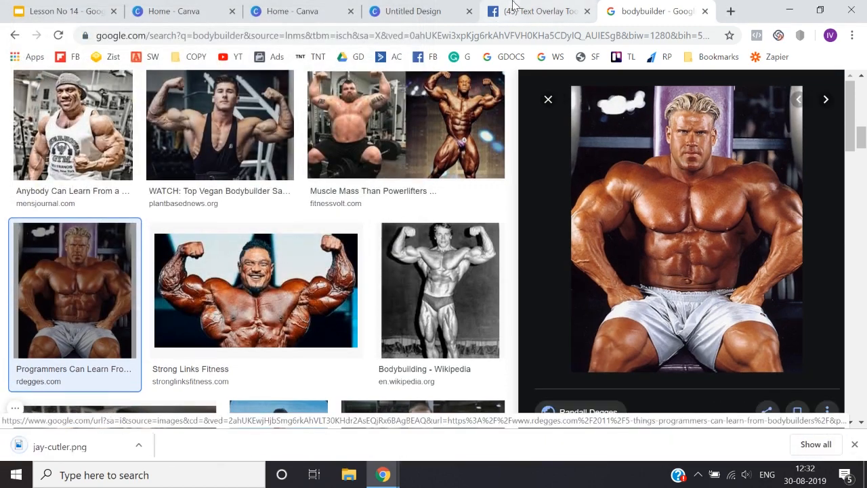
Step: Return to the Canva design and upload the jay-cutler image from the Desktop
{"action": "left_click", "coordinate": [525, 7]}
{"action": "left_click", "coordinate": [458, 5]}
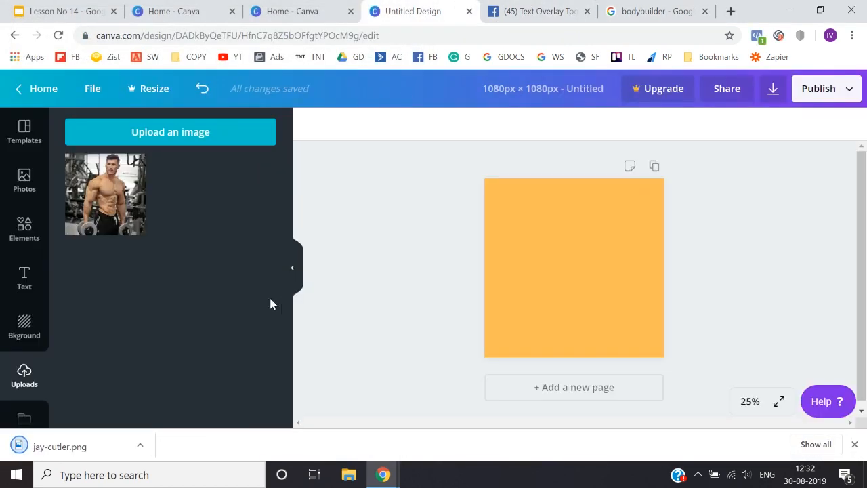
{"action": "left_click", "coordinate": [151, 133]}
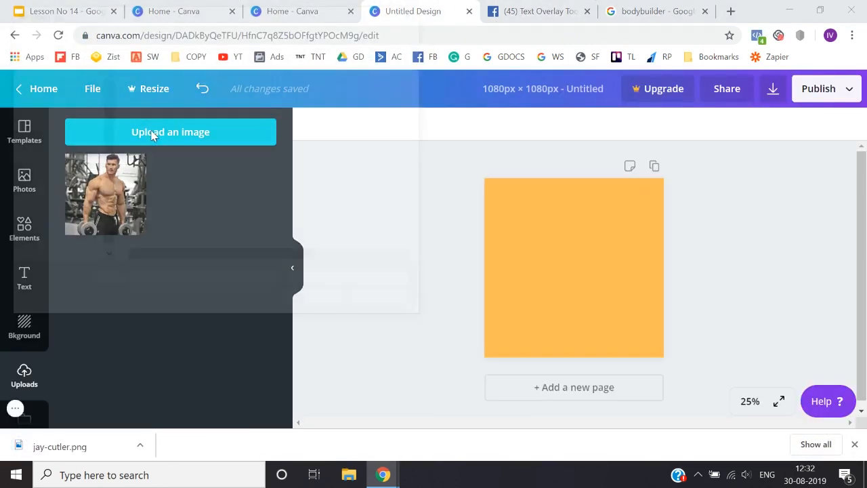
{"action": "left_click", "coordinate": [64, 101]}
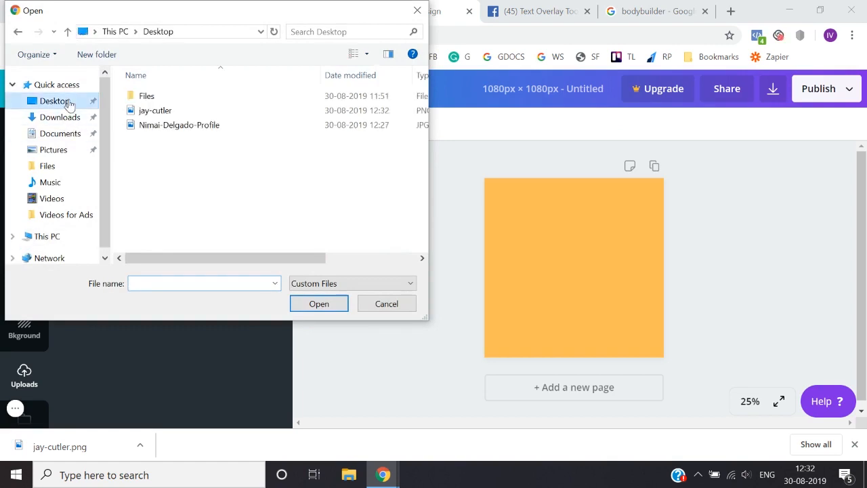
{"action": "double_click", "coordinate": [164, 112]}
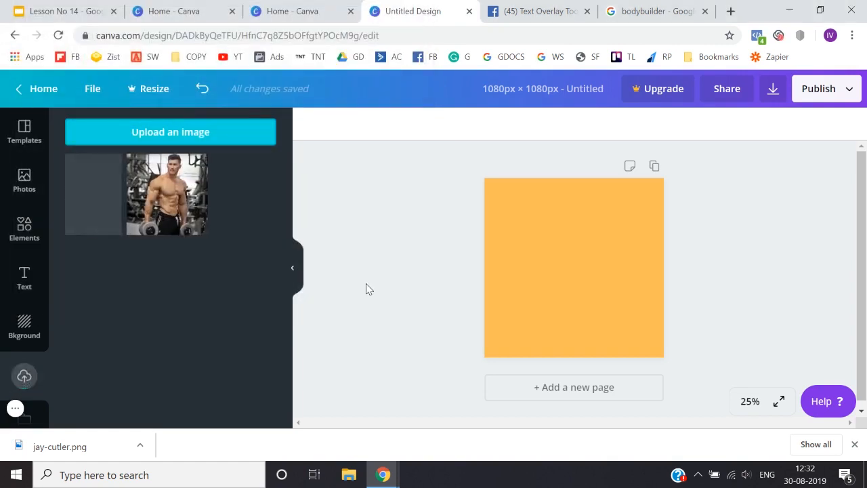
Step: Add the uploaded bodybuilder photo to the page, enlarge it to fill the whole square and shift it slightly down
{"action": "left_click", "coordinate": [114, 204]}
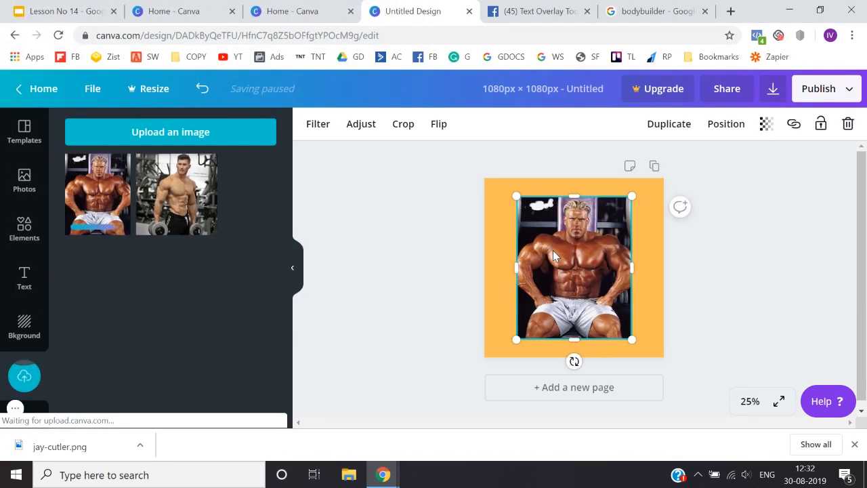
{"action": "left_click_drag", "start_coordinate": [504, 194], "coordinate": [467, 149]}
{"action": "left_click_drag", "start_coordinate": [632, 338], "coordinate": [670, 385]}
{"action": "left_click_drag", "start_coordinate": [600, 287], "coordinate": [602, 307]}
{"action": "left_click", "coordinate": [433, 309]}
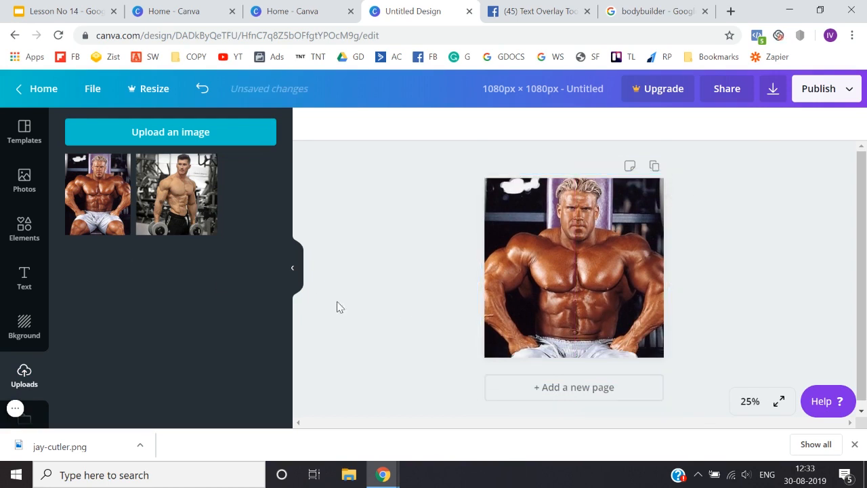
Step: Add a subheading reading "GET SHREDDDED IN ^) DAYS" over the bodybuilder photo
{"action": "left_click", "coordinate": [35, 285]}
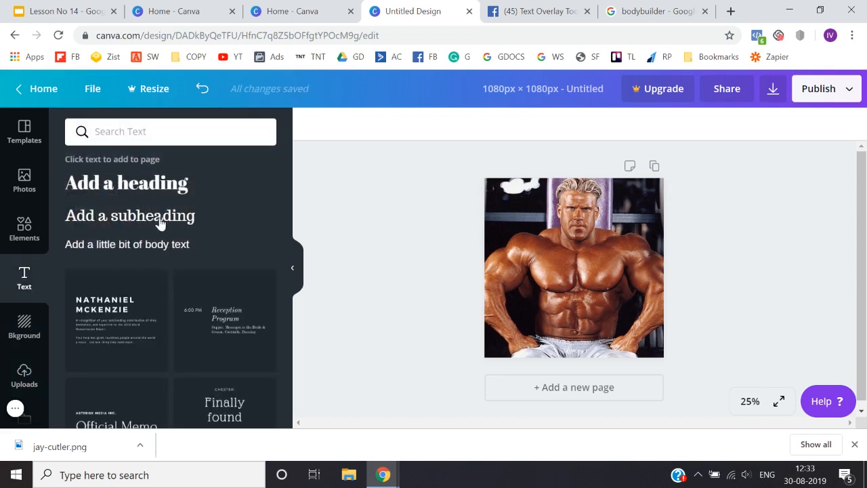
{"action": "type", "text": "How"}
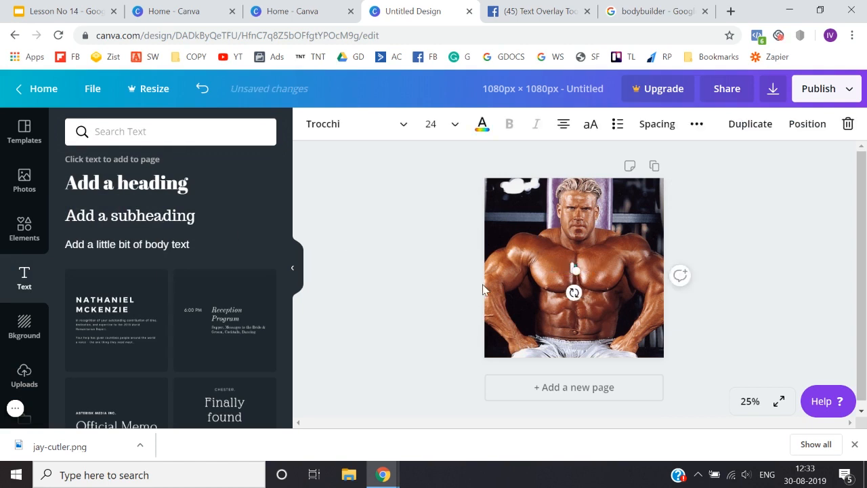
{"action": "type", "text": " SHREDDED"}
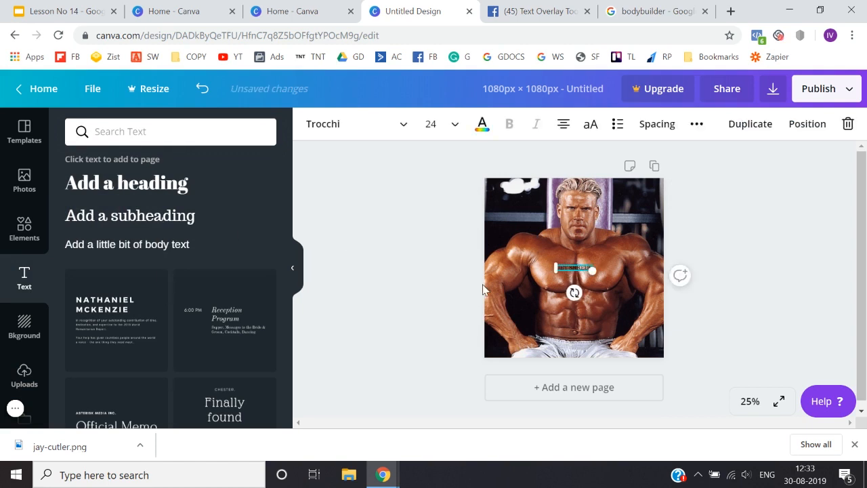
{"action": "type", "text": " IN 30"}
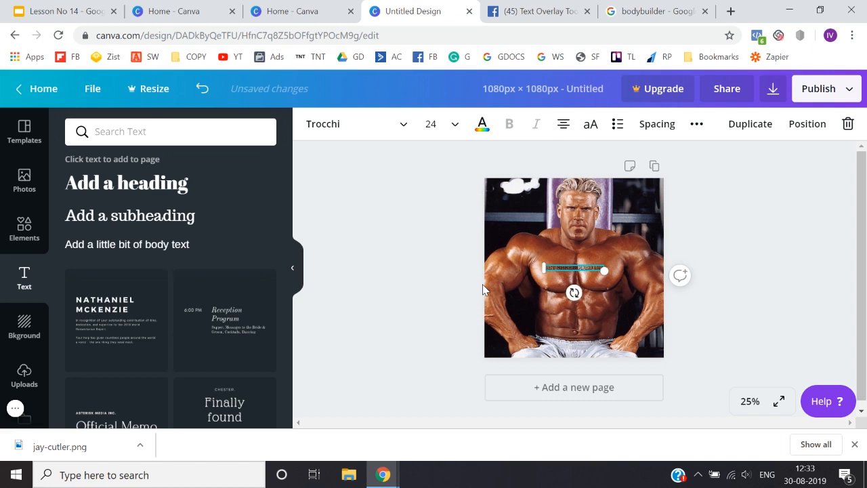
{"action": "type", "text": " DAY"}
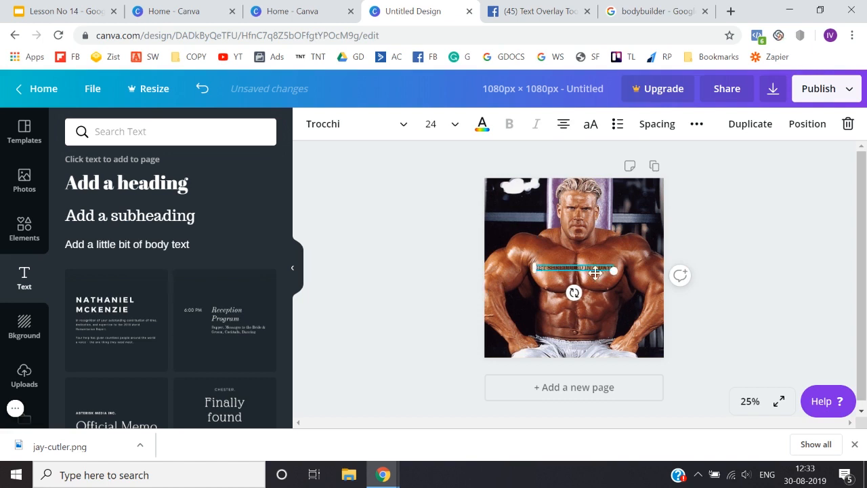
Step: Enlarge the subheading to font size 37.4 and move it down, centred over the bodybuilder's abdomen
{"action": "left_click_drag", "start_coordinate": [614, 270], "coordinate": [658, 276]}
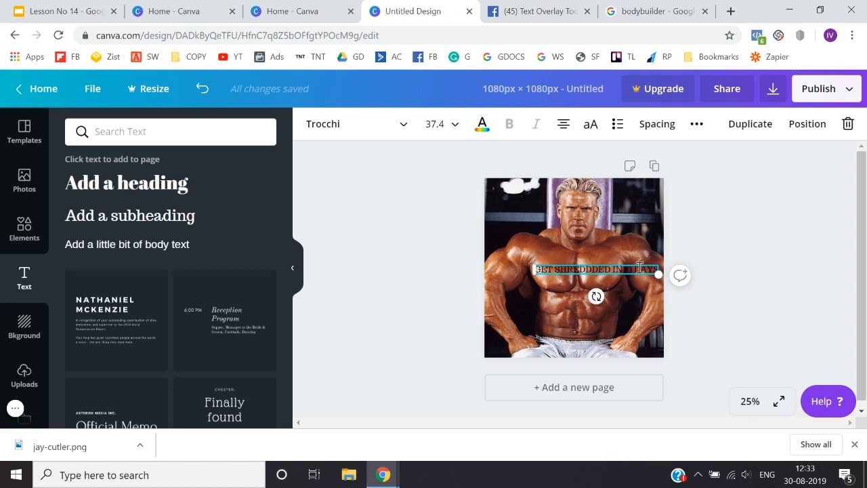
{"action": "double_click", "coordinate": [640, 267]}
{"action": "left_click", "coordinate": [388, 273]}
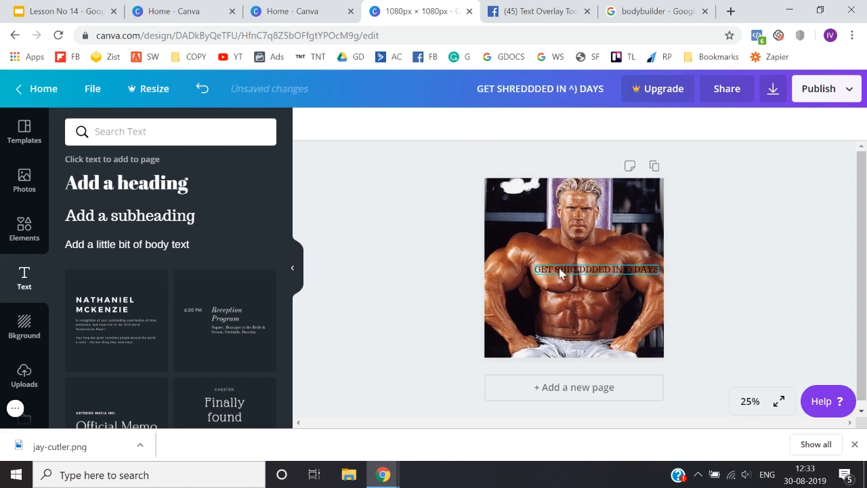
{"action": "left_click_drag", "start_coordinate": [556, 269], "coordinate": [534, 306]}
Step: Change the subheading's text colour to white and deselect it
{"action": "double_click", "coordinate": [534, 306]}
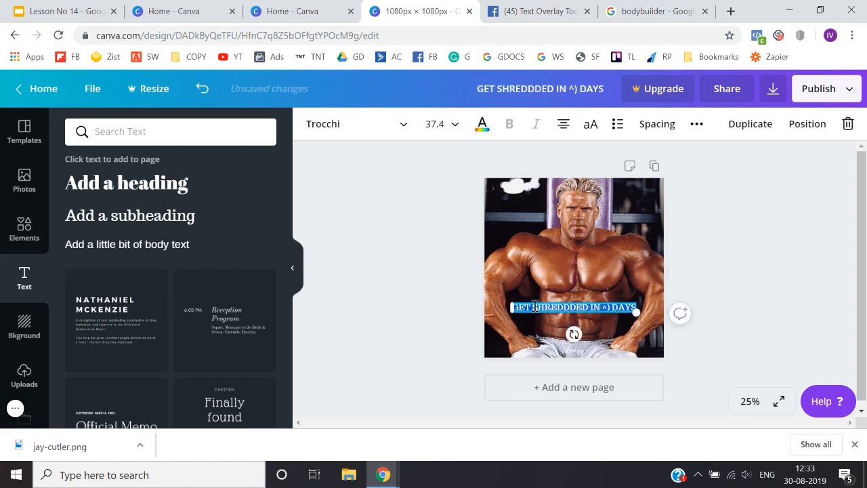
{"action": "left_click", "coordinate": [482, 126]}
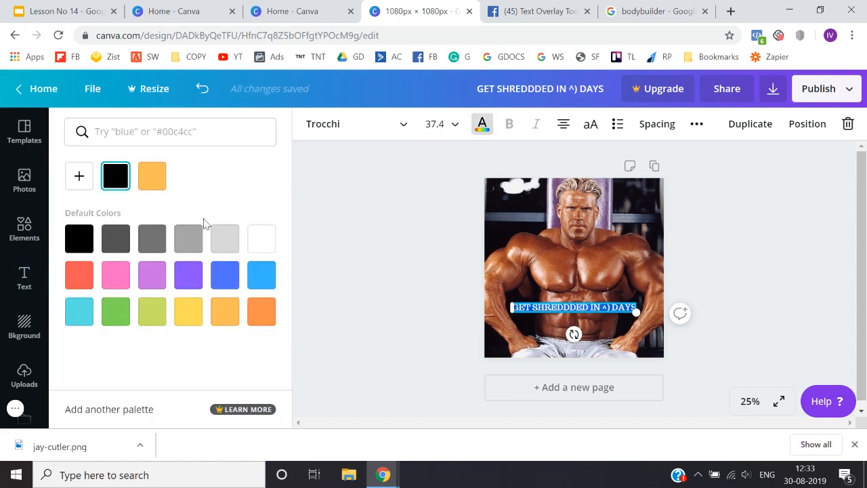
{"action": "left_click", "coordinate": [269, 244]}
{"action": "left_click", "coordinate": [377, 314]}
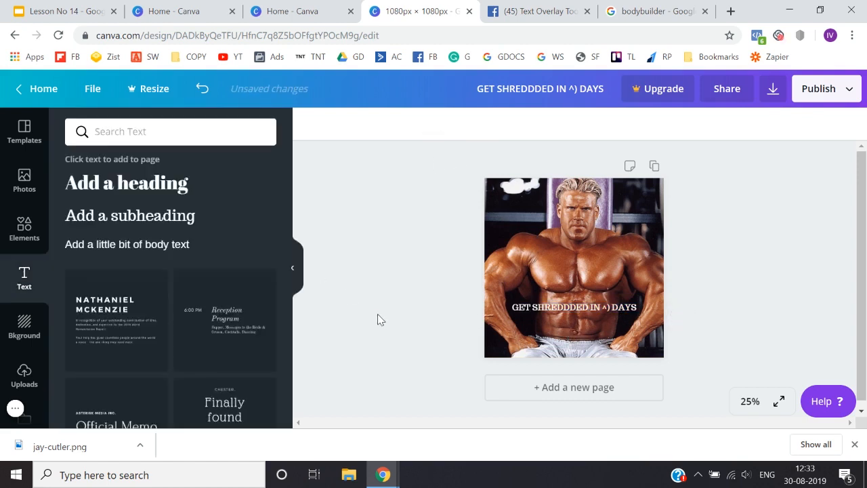
Step: Correct the number in the subheading so it reads "GET SHREDDDED IN 60 DAYS"
{"action": "left_click", "coordinate": [612, 311]}
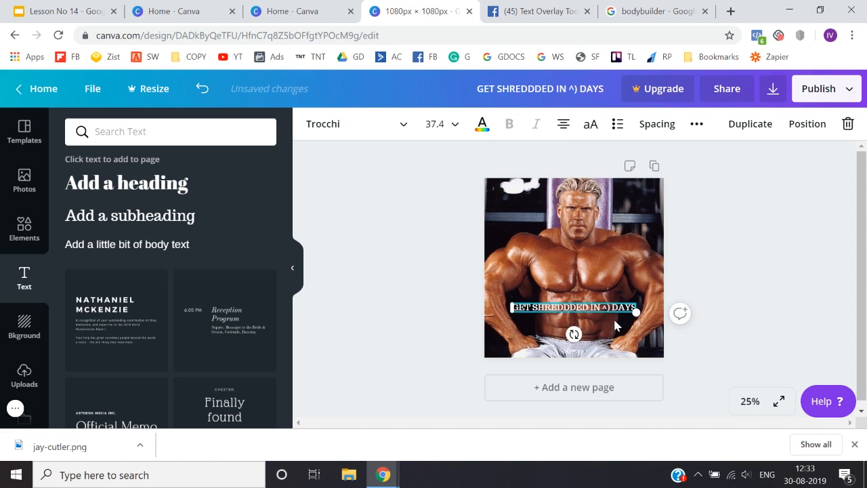
{"action": "key", "text": "BackSpace"}
{"action": "key", "text": "BackSpace"}
{"action": "key", "text": "BackSpace"}
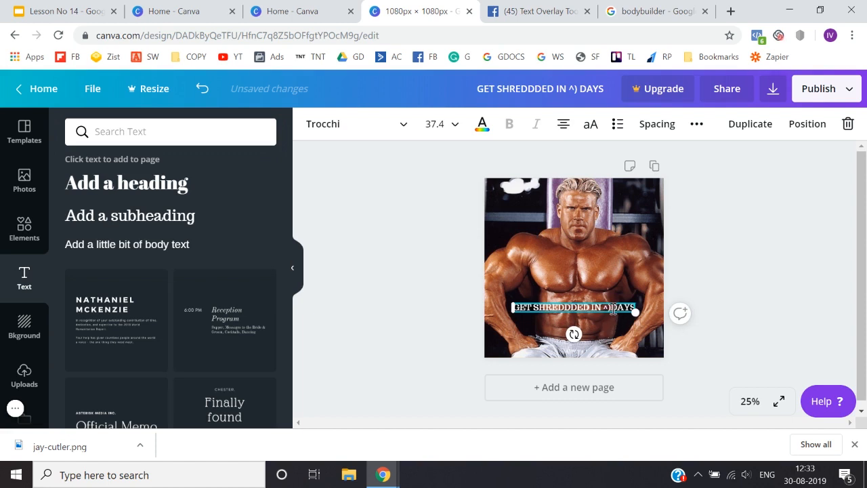
{"action": "type", "text": "6o"}
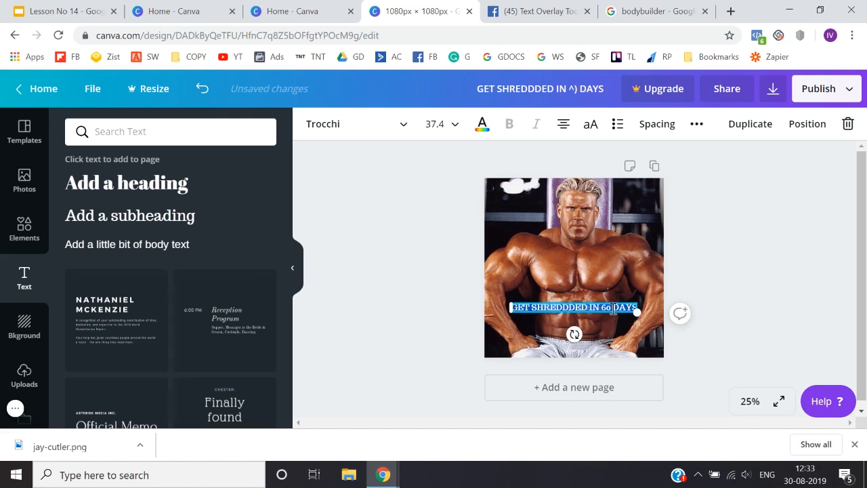
Step: Find the Nunito font and apply it to the subheading
{"action": "left_click", "coordinate": [338, 123]}
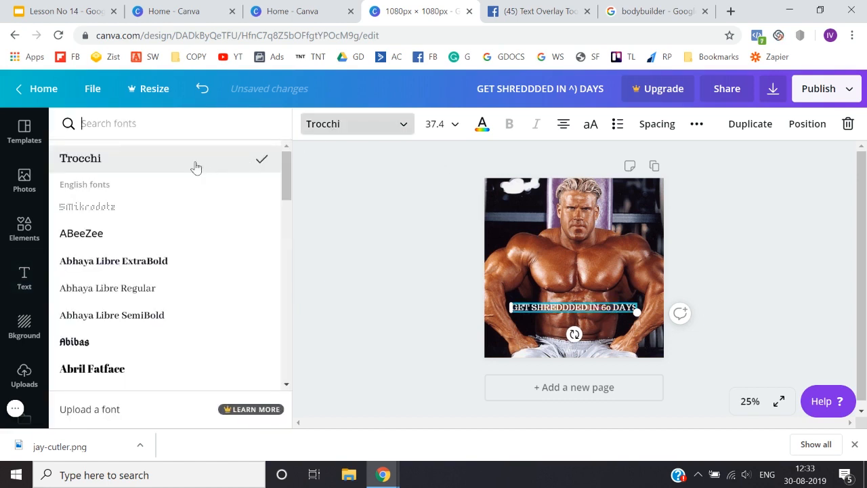
{"action": "left_click", "coordinate": [183, 120]}
{"action": "type", "text": "nun"}
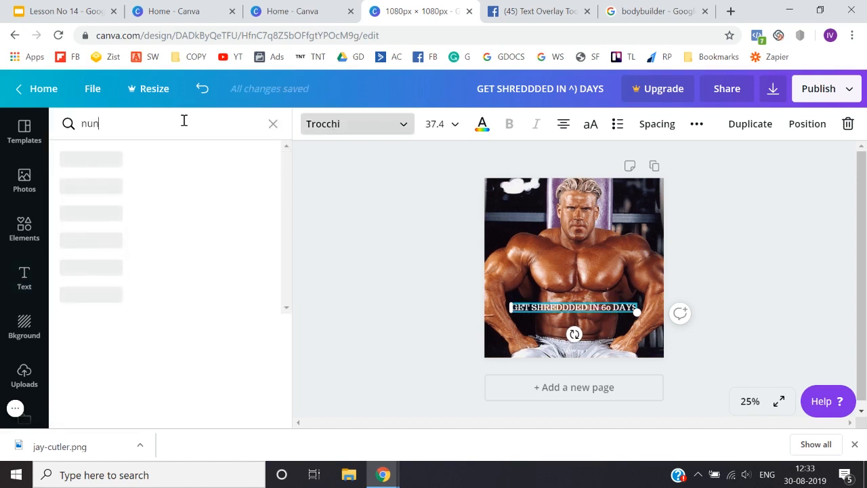
{"action": "left_click", "coordinate": [153, 157]}
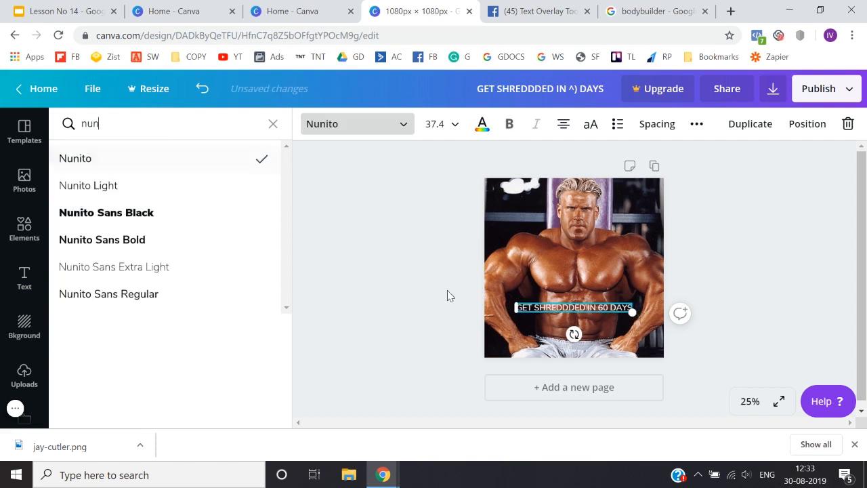
Step: Enlarge the subheading to font size 55.9 so it nearly spans the page, and move it down to the waistband
{"action": "left_click_drag", "start_coordinate": [631, 313], "coordinate": [681, 335]}
{"action": "left_click", "coordinate": [698, 337]}
{"action": "left_click", "coordinate": [626, 309]}
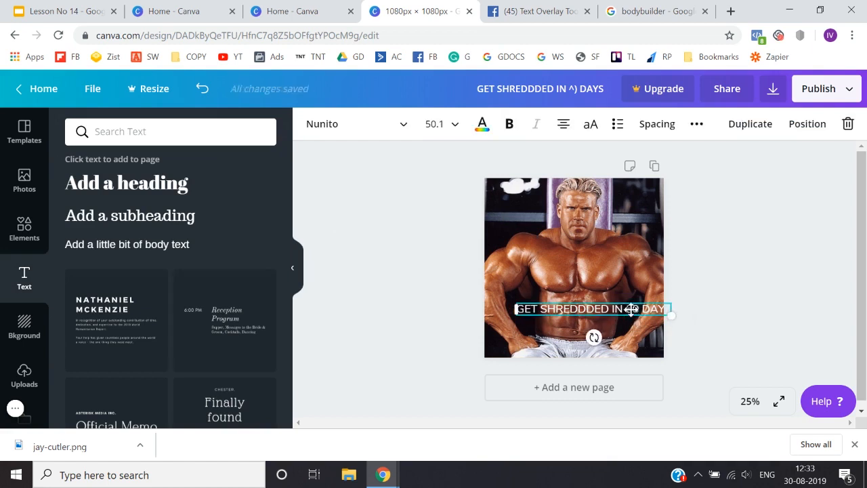
{"action": "left_click_drag", "start_coordinate": [627, 309], "coordinate": [649, 335]}
{"action": "left_click", "coordinate": [723, 373]}
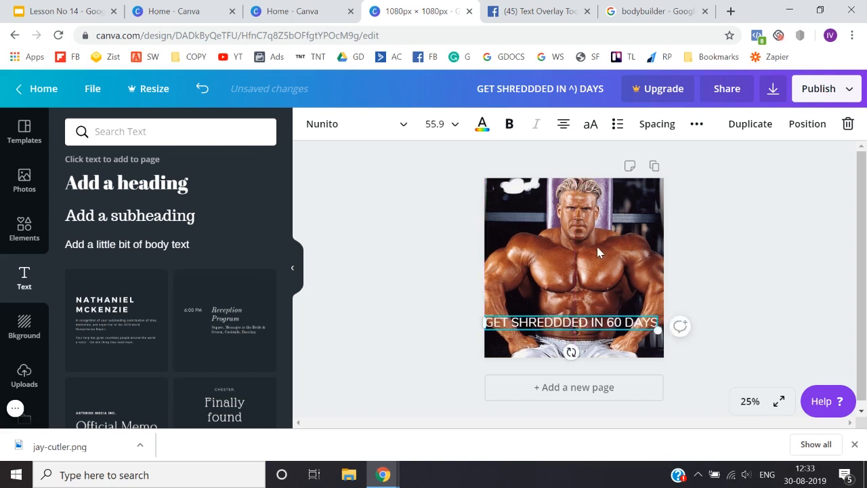
Step: Try out the transparency setting on the background photo and leave it at 100
{"action": "left_click", "coordinate": [597, 252]}
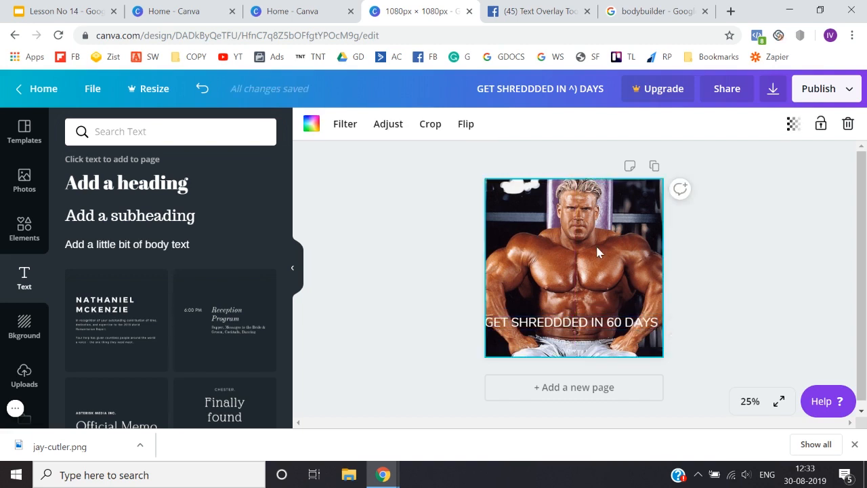
{"action": "left_click", "coordinate": [792, 129]}
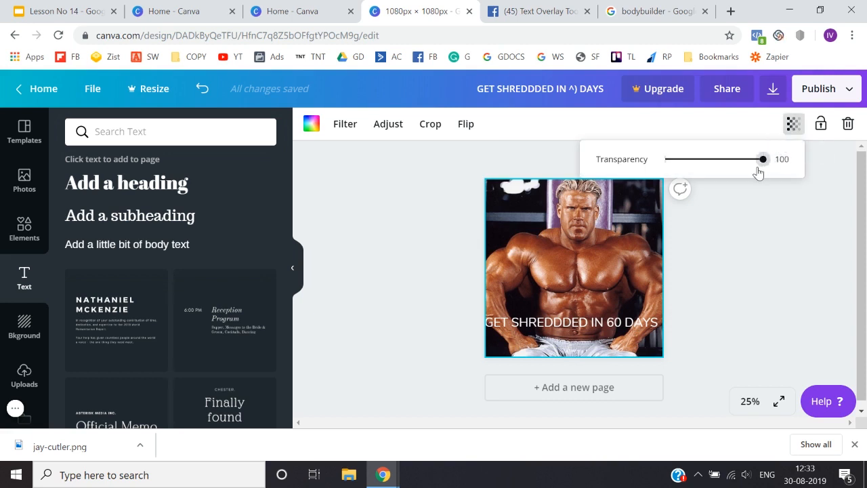
{"action": "left_click_drag", "start_coordinate": [757, 169], "coordinate": [796, 175]}
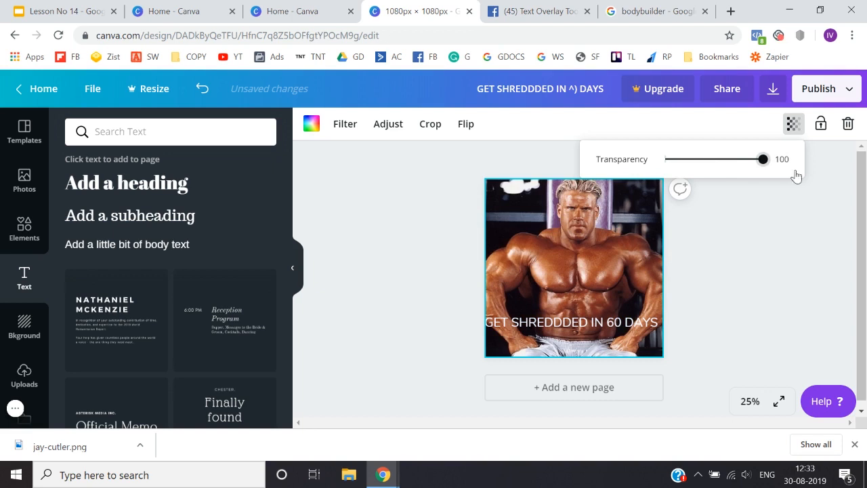
{"action": "left_click", "coordinate": [791, 274]}
Step: Try filling the page background with black in place of the bodybuilder photo, and undo the fill
{"action": "left_click", "coordinate": [555, 235]}
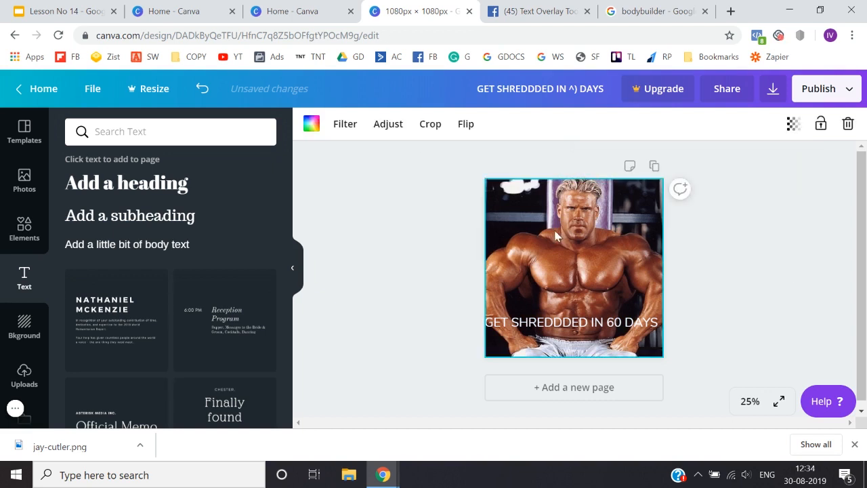
{"action": "left_click", "coordinate": [311, 123]}
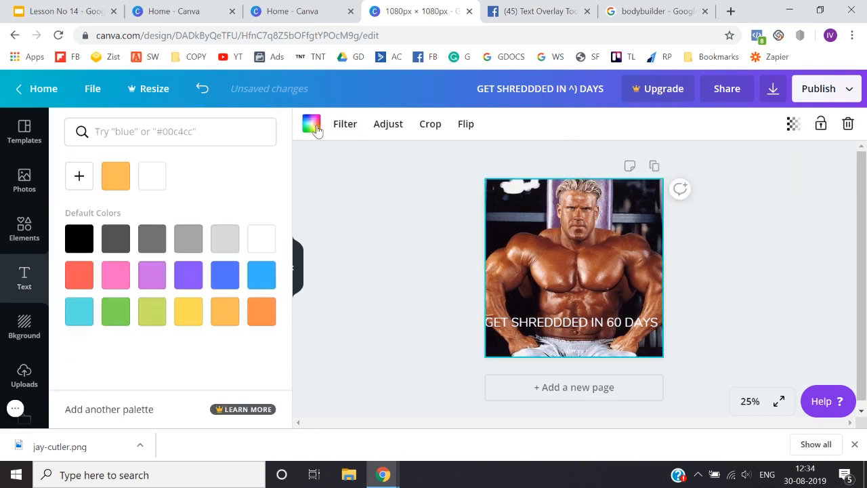
{"action": "left_click", "coordinate": [79, 241]}
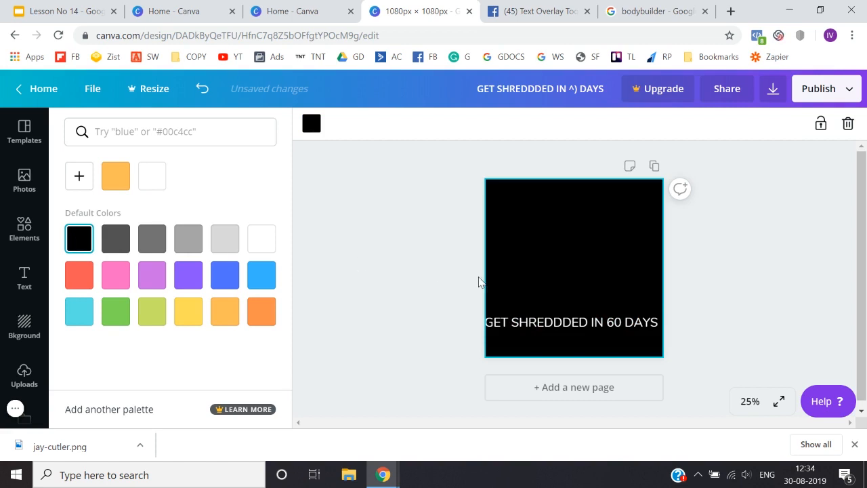
{"action": "left_click", "coordinate": [415, 308]}
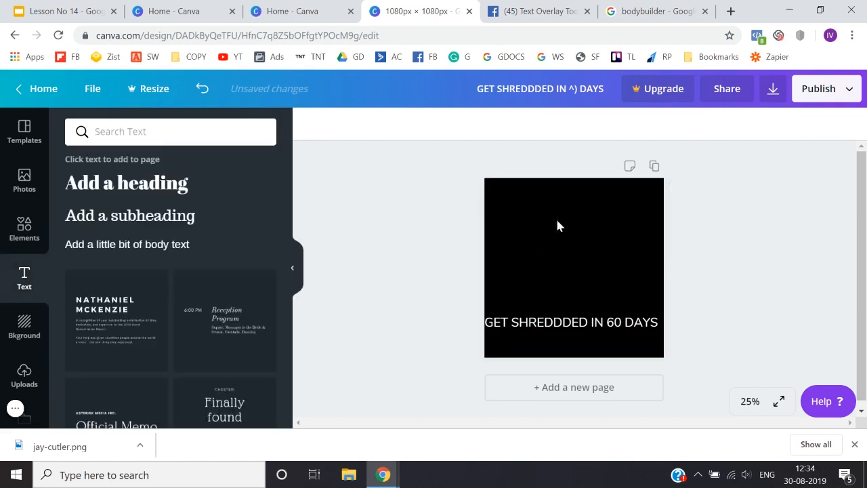
{"action": "left_click", "coordinate": [311, 124]}
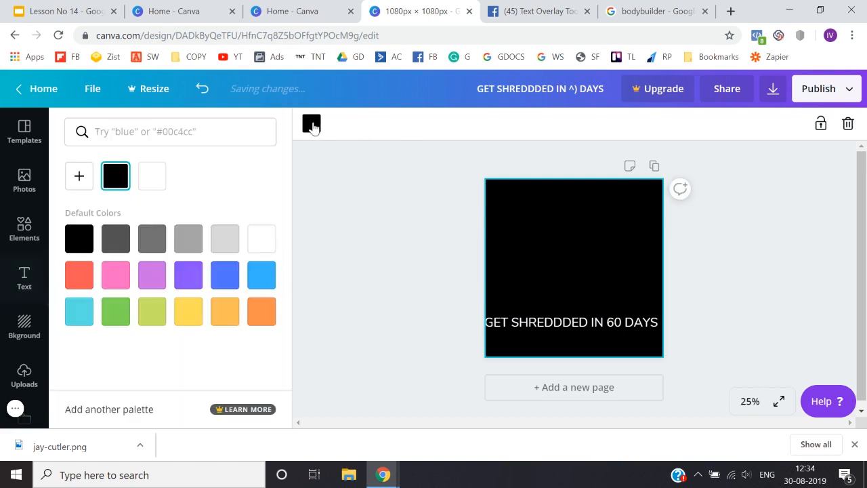
{"action": "left_click", "coordinate": [394, 240]}
{"action": "key", "text": "ctrl+z"}
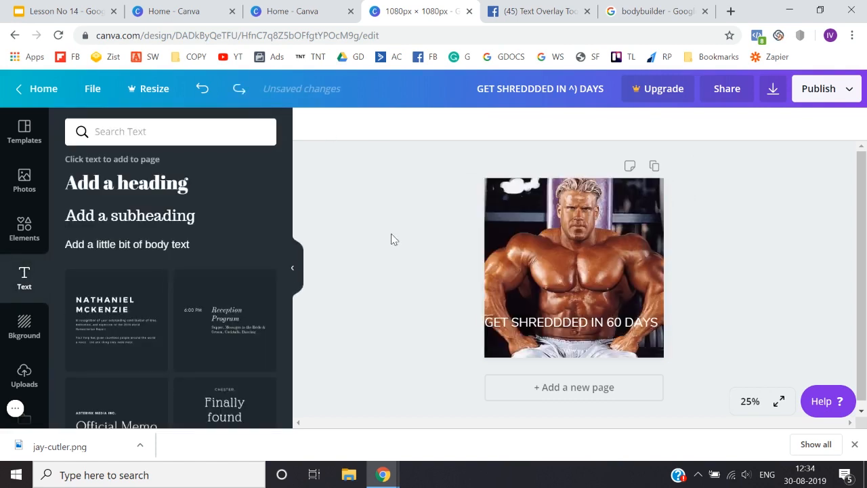
Step: Try deleting the background photo and the remaining page contents, and undo both deletions
{"action": "left_click", "coordinate": [545, 239]}
{"action": "key", "text": "Delete"}
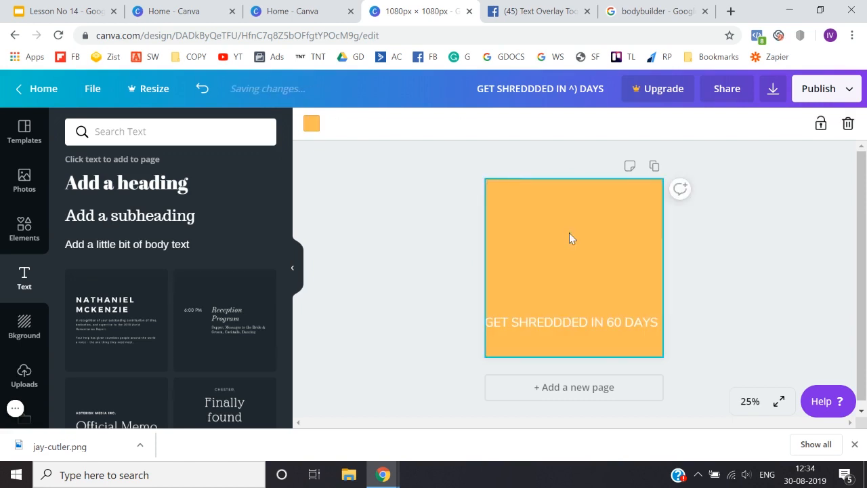
{"action": "key", "text": "Delete"}
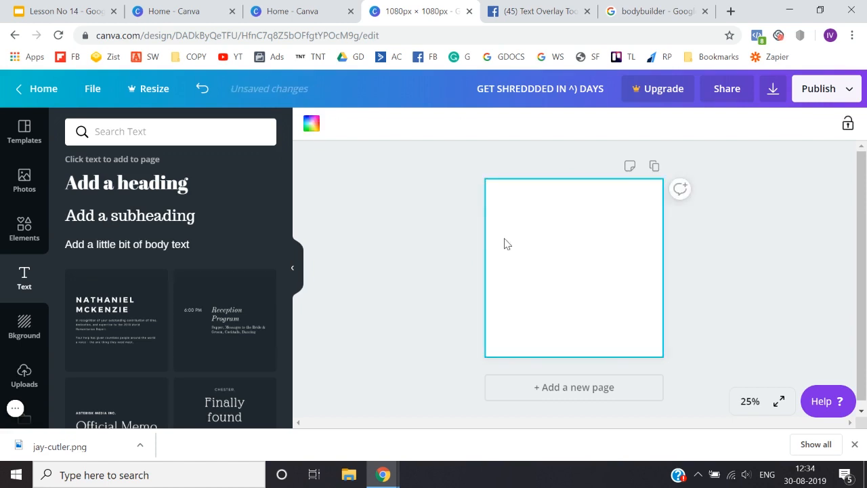
{"action": "key", "text": "ctrl+z"}
{"action": "key", "text": "ctrl+z"}
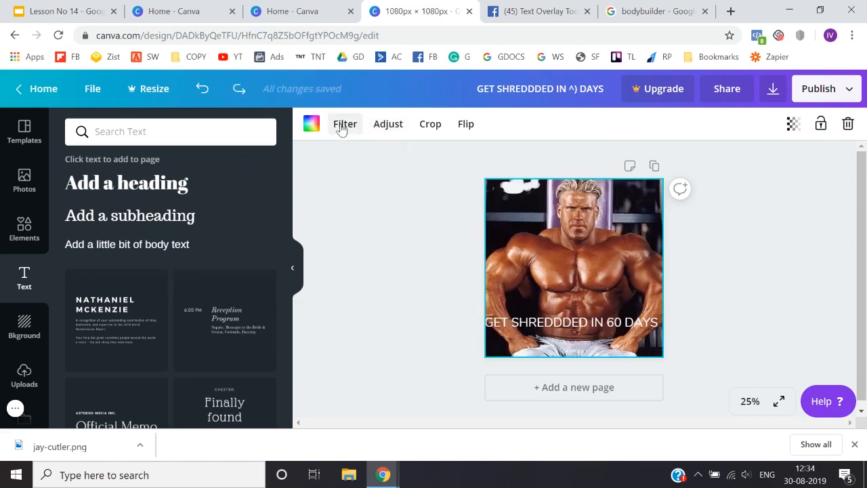
Step: Test the restored background photo's transparency again and return it to 100
{"action": "left_click", "coordinate": [793, 124]}
{"action": "left_click_drag", "start_coordinate": [762, 157], "coordinate": [788, 169]}
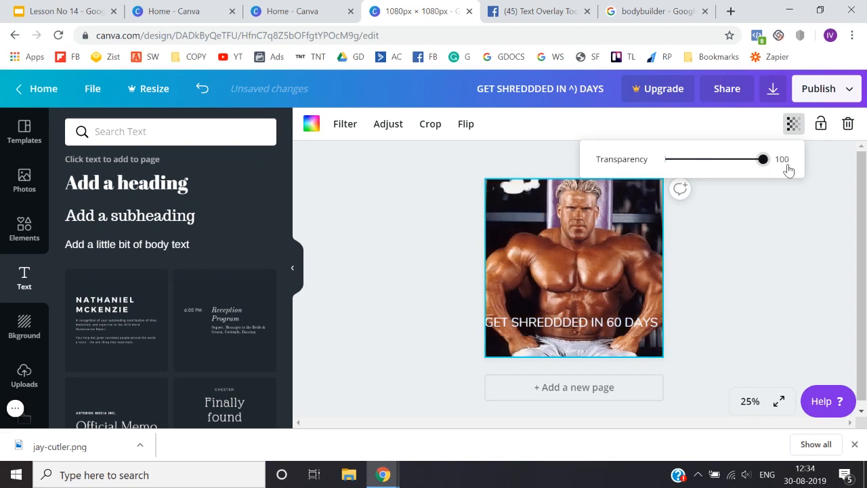
{"action": "left_click", "coordinate": [748, 258]}
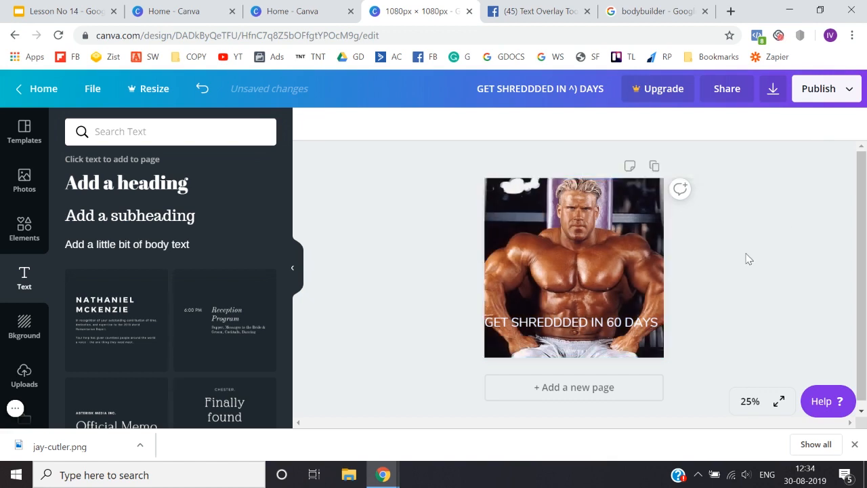
Step: Delete the bodybuilder photo from the page and change the orange background colour to black
{"action": "left_click", "coordinate": [599, 259]}
{"action": "key", "text": "Delete"}
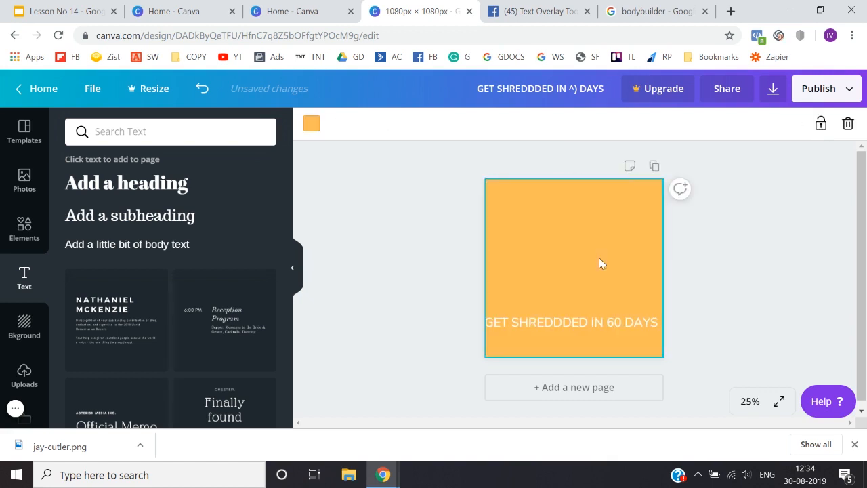
{"action": "left_click", "coordinate": [310, 125]}
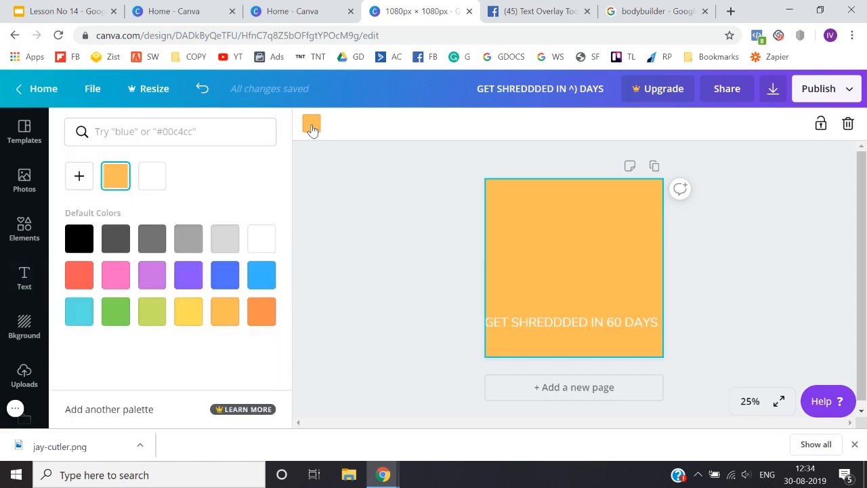
{"action": "left_click", "coordinate": [79, 237]}
{"action": "left_click", "coordinate": [342, 307]}
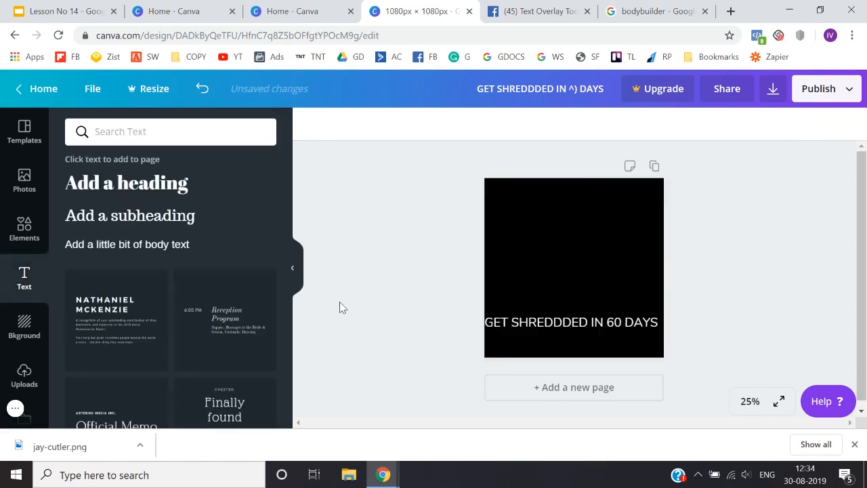
Step: Add the uploaded photo of the seated bodybuilder to the page and enlarge it to cover the whole page behind the subheading
{"action": "left_click", "coordinate": [23, 330]}
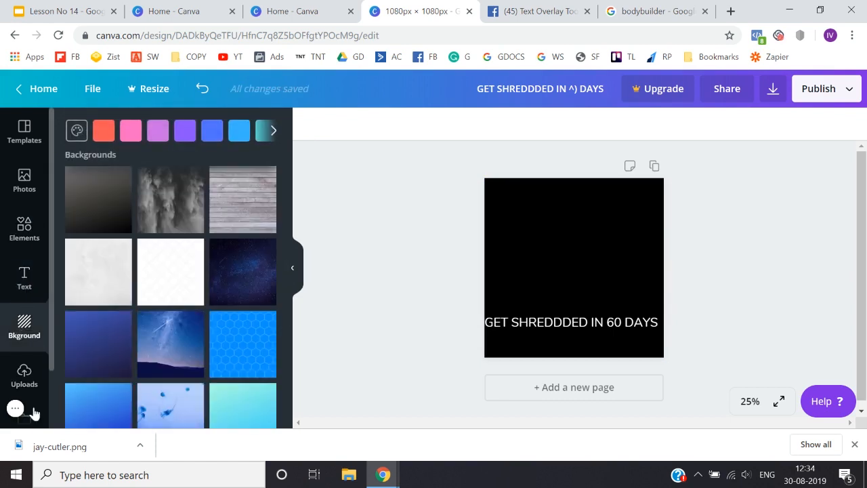
{"action": "left_click", "coordinate": [24, 374]}
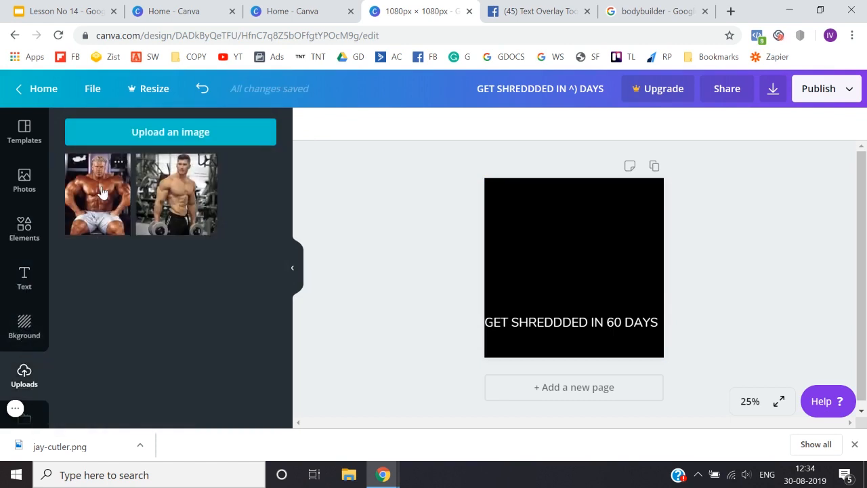
{"action": "left_click", "coordinate": [97, 194]}
{"action": "left_click_drag", "start_coordinate": [631, 196], "coordinate": [710, 164]}
{"action": "left_click_drag", "start_coordinate": [517, 338], "coordinate": [466, 395]}
{"action": "left_click_drag", "start_coordinate": [571, 275], "coordinate": [569, 302]}
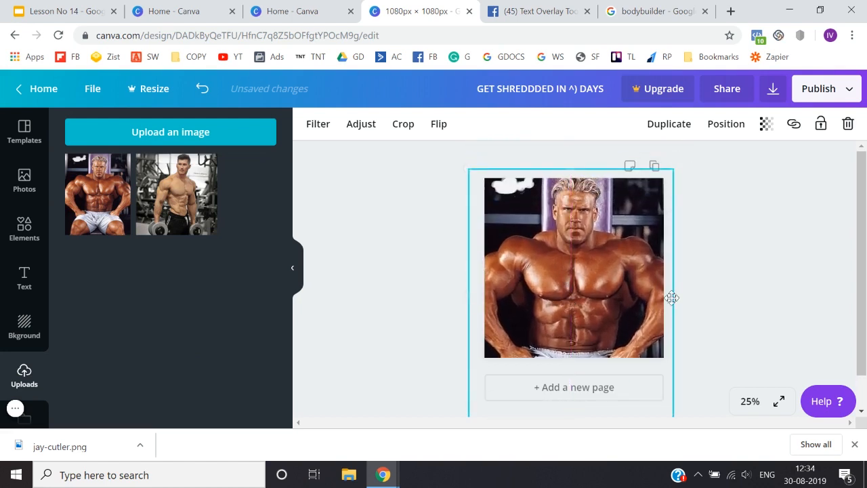
{"action": "left_click", "coordinate": [721, 308]}
Step: Lower the photo's transparency value slightly below 100 so the black background darkens it
{"action": "left_click", "coordinate": [608, 253]}
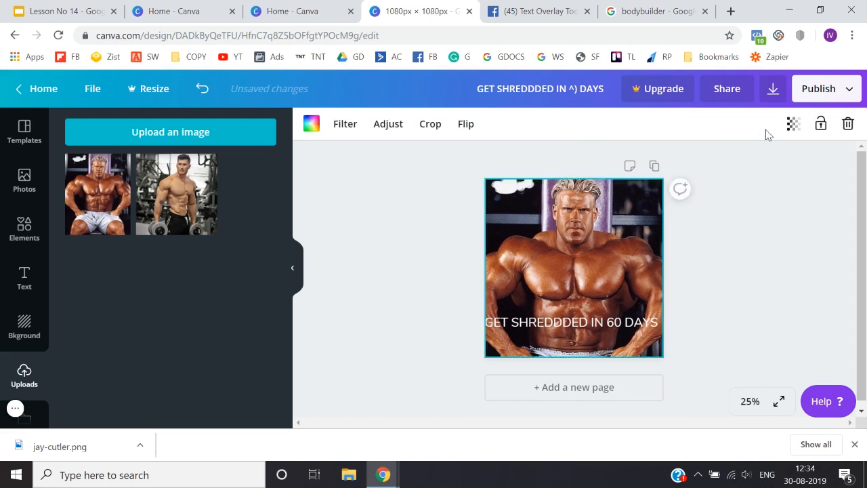
{"action": "left_click", "coordinate": [792, 124]}
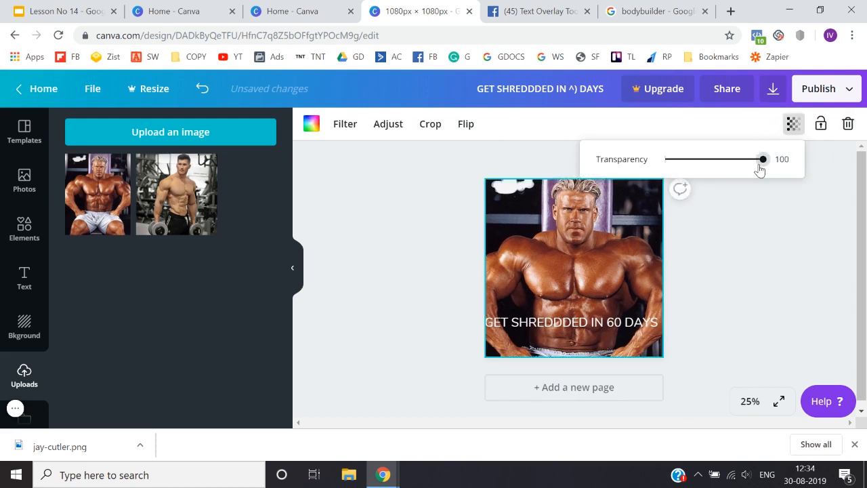
{"action": "left_click_drag", "start_coordinate": [759, 167], "coordinate": [740, 176]}
{"action": "left_click", "coordinate": [835, 355]}
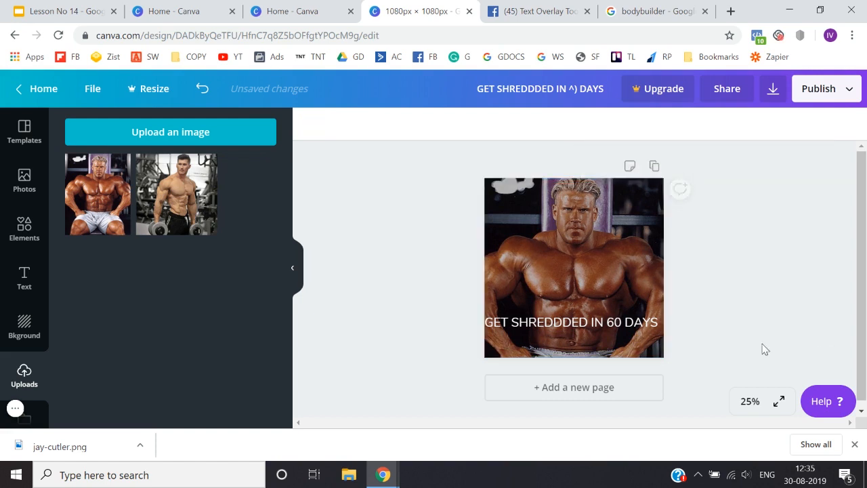
Step: Shift the "GET SHREDDDED IN 60 DAYS" subheading slightly to centre it horizontally on the page
{"action": "left_click_drag", "start_coordinate": [637, 319], "coordinate": [640, 321]}
{"action": "left_click", "coordinate": [437, 312]}
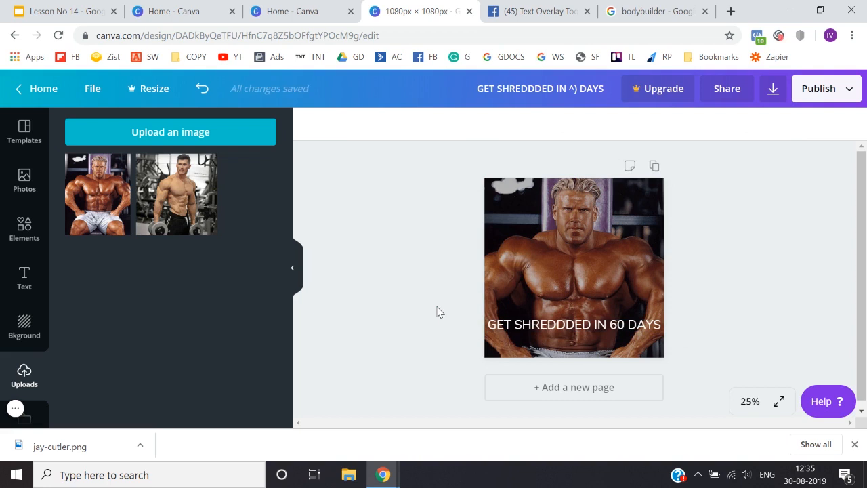
{"action": "left_click_drag", "start_coordinate": [533, 325], "coordinate": [547, 322]}
{"action": "left_click", "coordinate": [429, 342]}
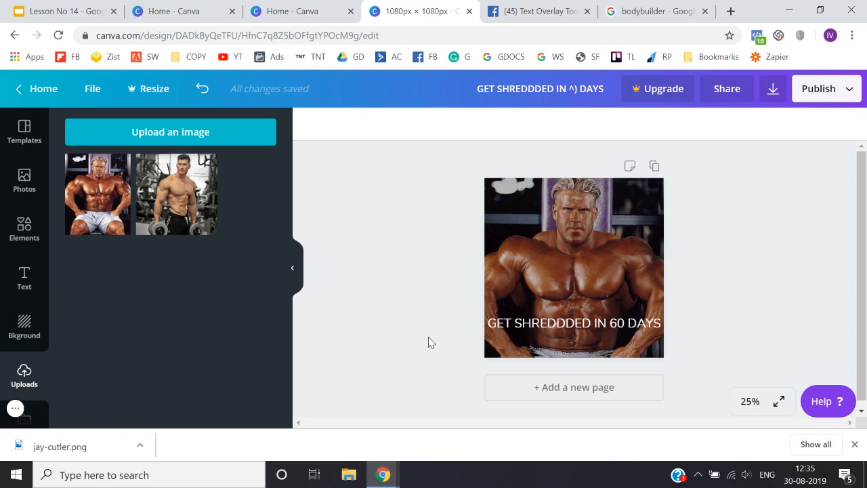
{"action": "left_click", "coordinate": [19, 275]}
{"action": "left_click", "coordinate": [22, 234]}
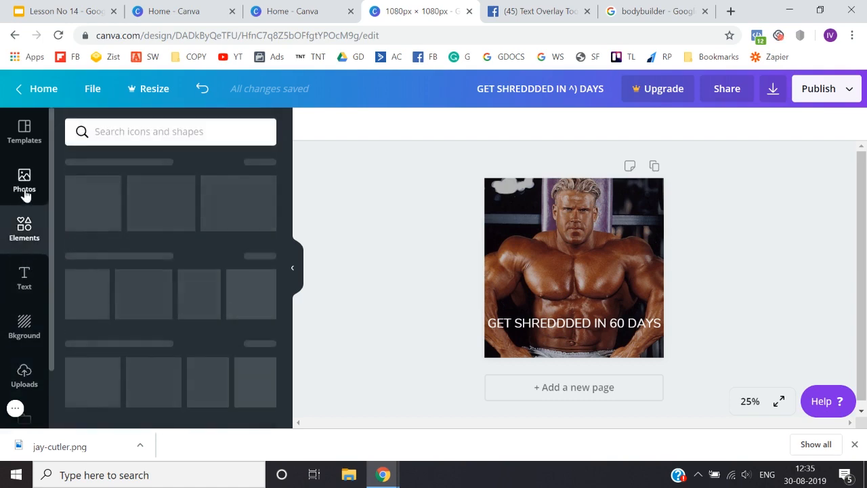
{"action": "left_click", "coordinate": [26, 184]}
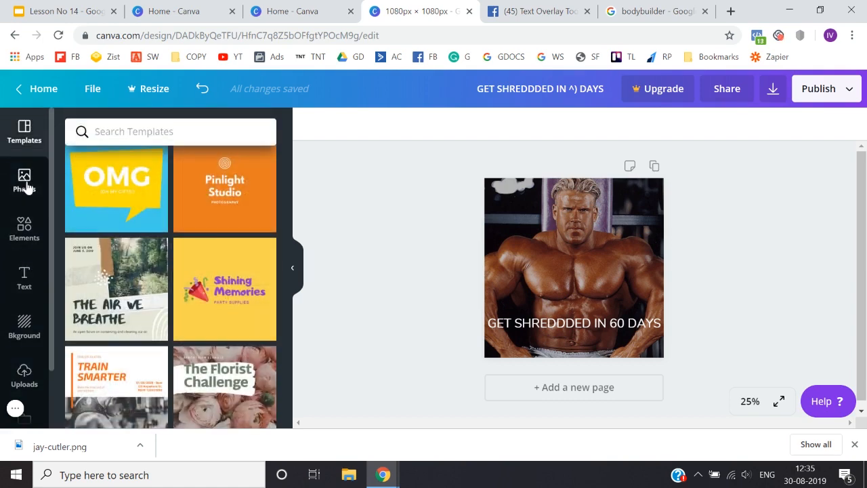
{"action": "left_click", "coordinate": [25, 226]}
{"action": "left_click", "coordinate": [27, 275]}
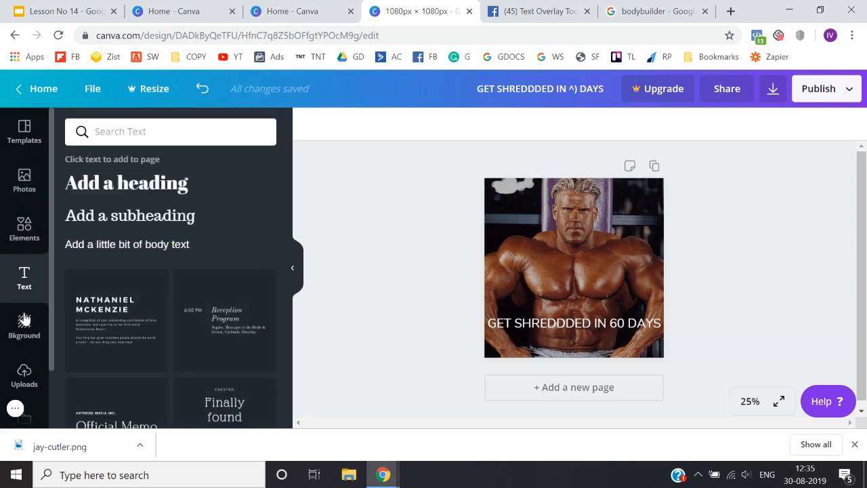
{"action": "left_click", "coordinate": [24, 326]}
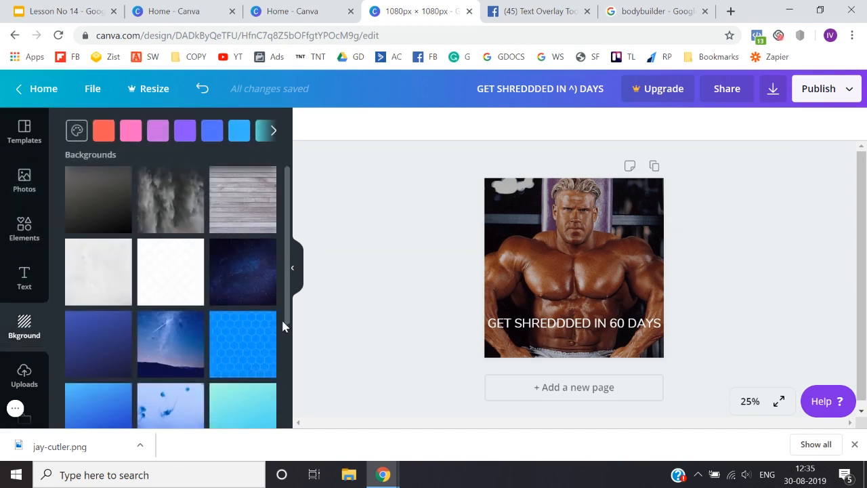